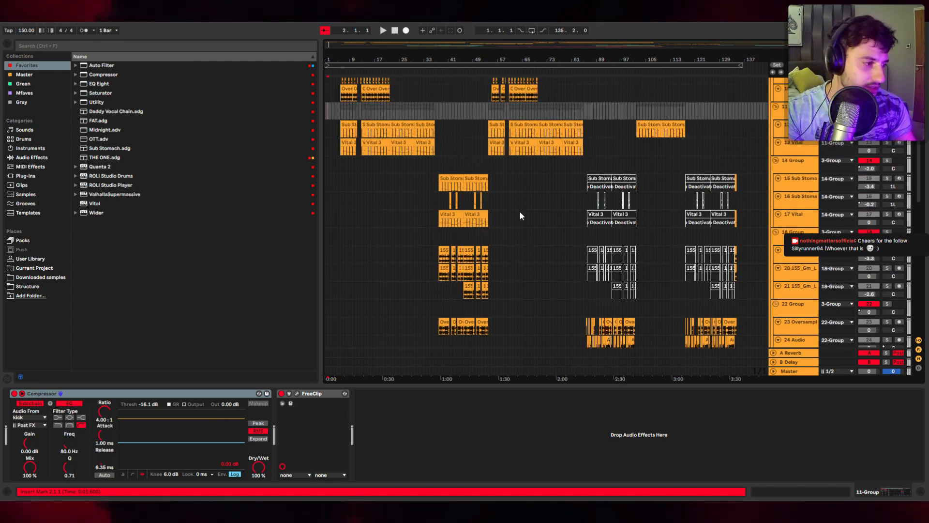
scroll(519, 210, up, 5)
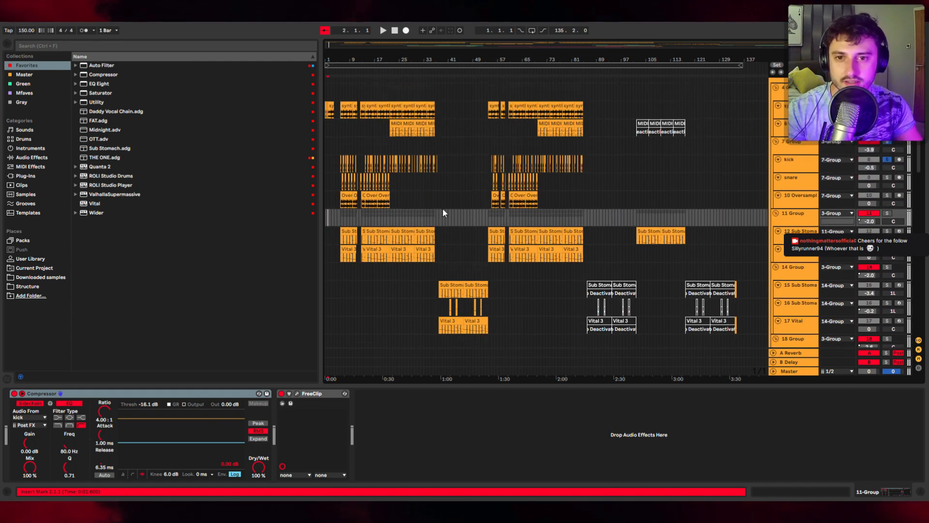
Step: Scroll through the arrangement's tracks from the group tracks down to the vocal adlib tracks and back
scroll(435, 207, down, 6)
scroll(426, 204, down, 8)
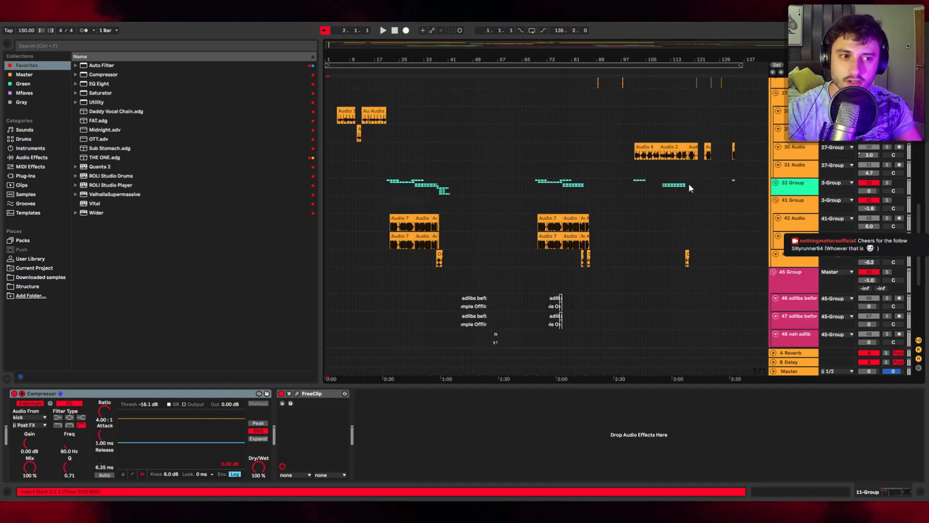
click(774, 183)
click(774, 183)
scroll(470, 210, down, 3)
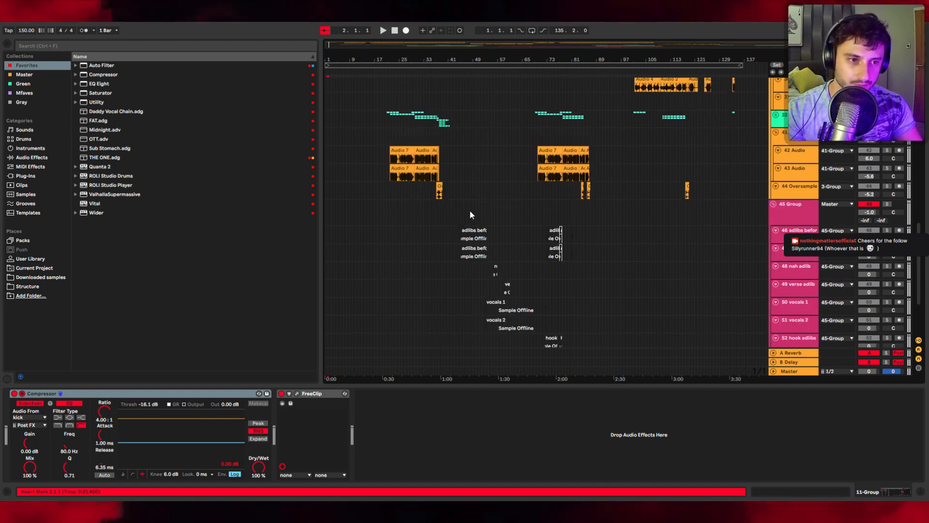
scroll(469, 214, up, 10)
click(581, 145)
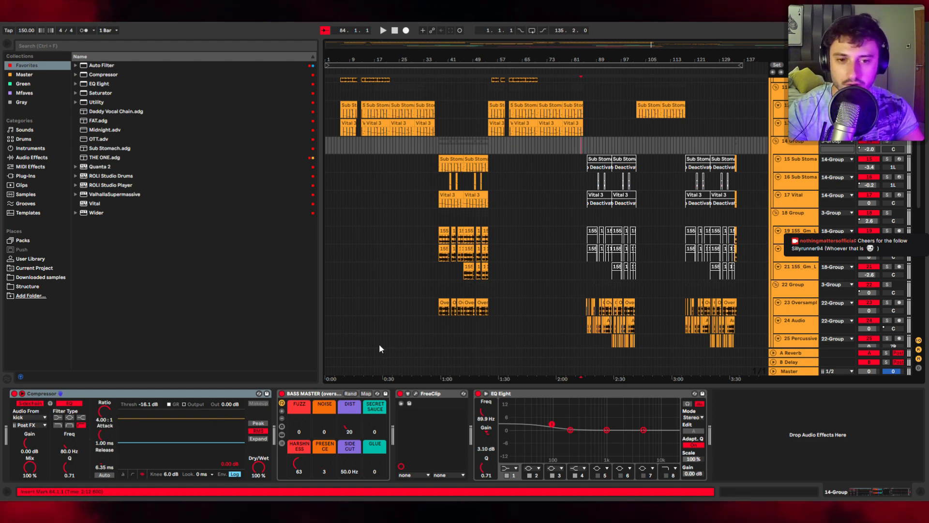
Step: Select the 14 Group track and scroll back up to the synth track at the start of the song
scroll(424, 296, up, 5)
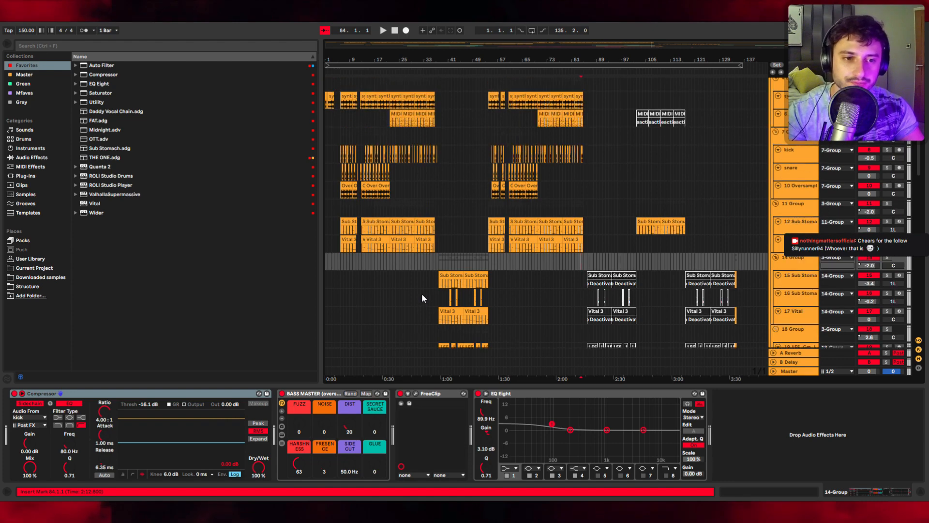
click(328, 265)
scroll(358, 269, up, 3)
scroll(366, 275, down, 7)
scroll(374, 269, up, 7)
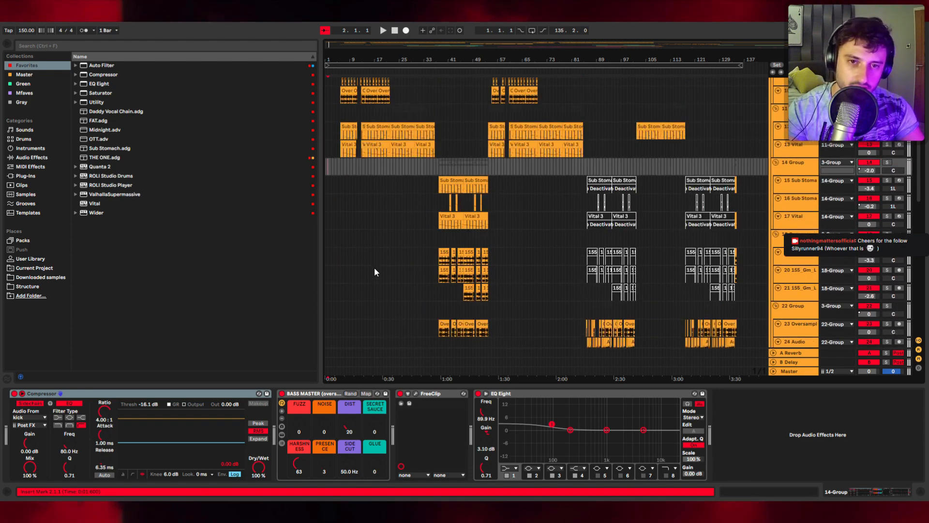
scroll(387, 190, up, 1)
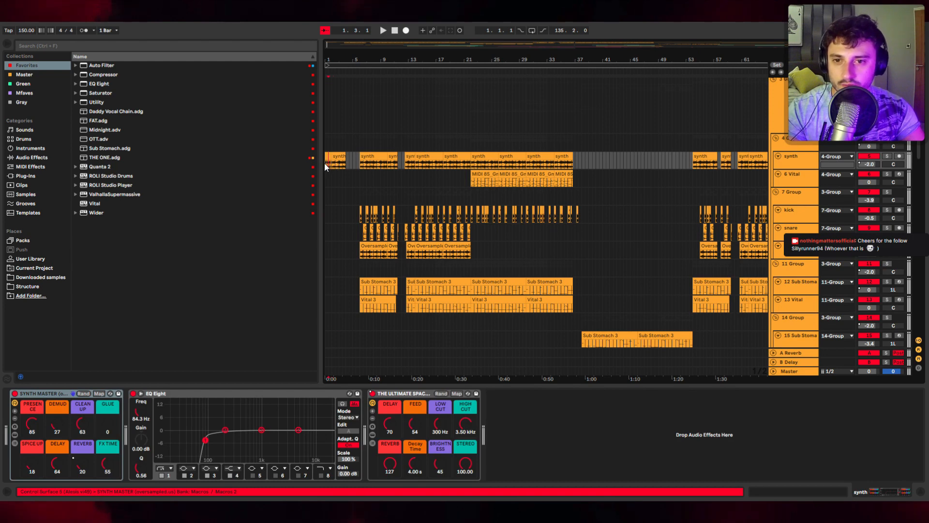
scroll(325, 163, up, 5)
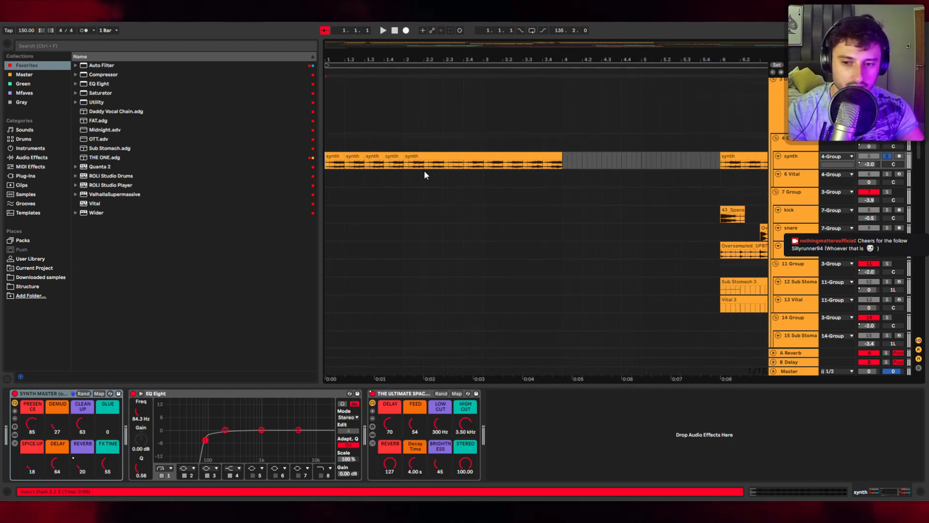
Step: Play the arrangement from the start to listen to the synth intro
key(space)
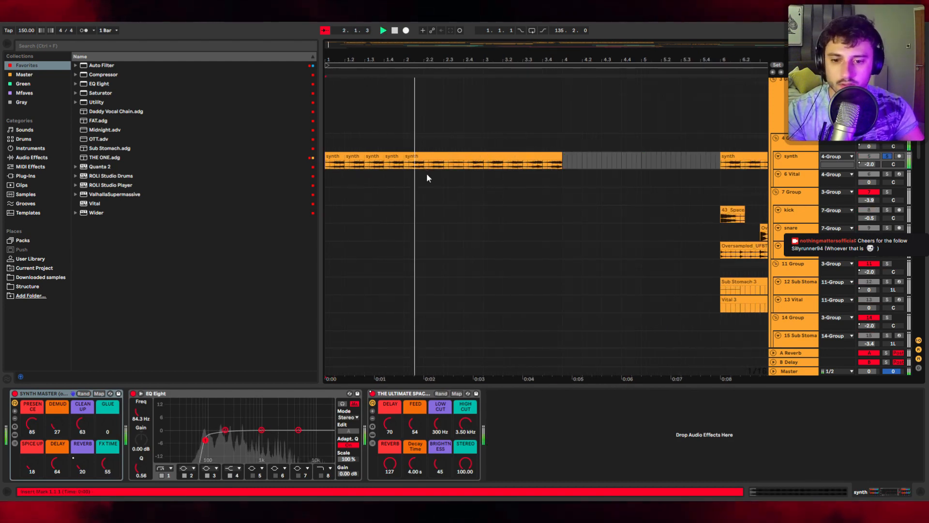
scroll(454, 224, down, 3)
scroll(440, 184, down, 2)
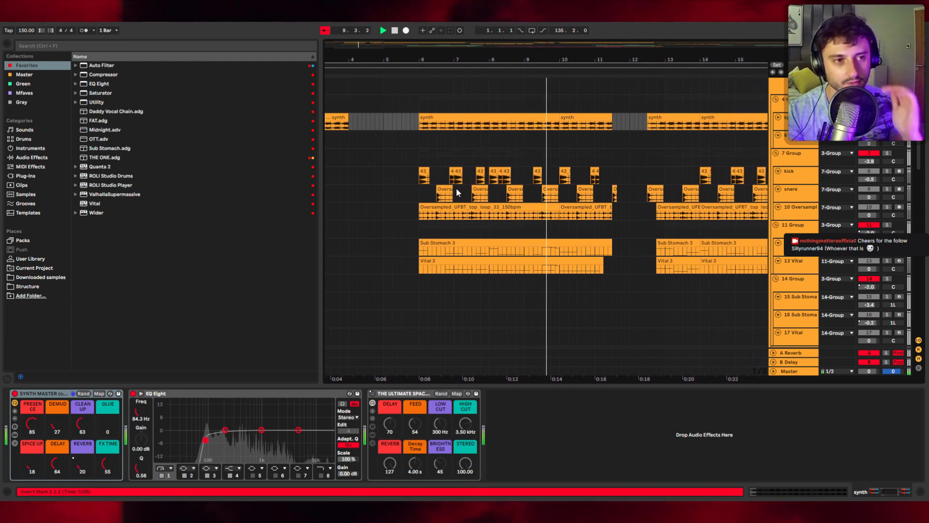
Step: Stop playback, select a time range at bar 6 across the synth and drum tracks, and play from there
key(space)
click(389, 134)
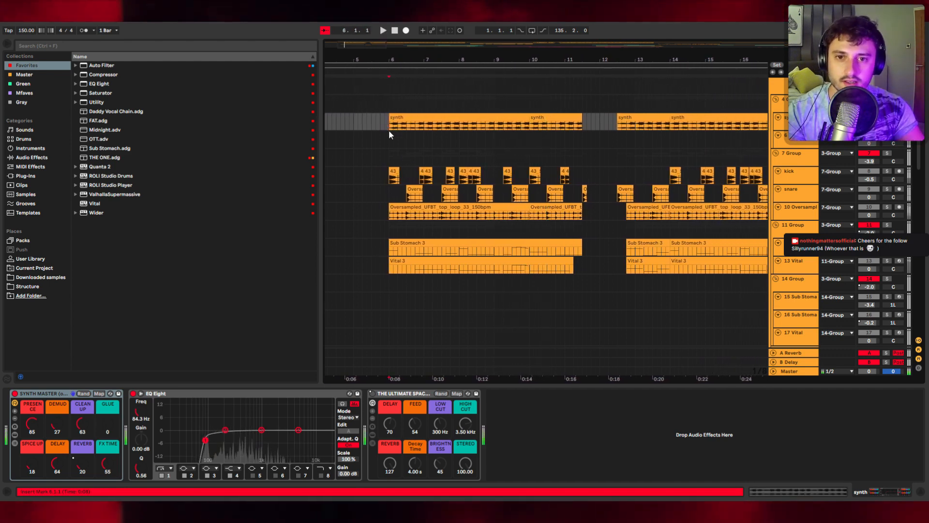
drag(389, 119, 386, 217)
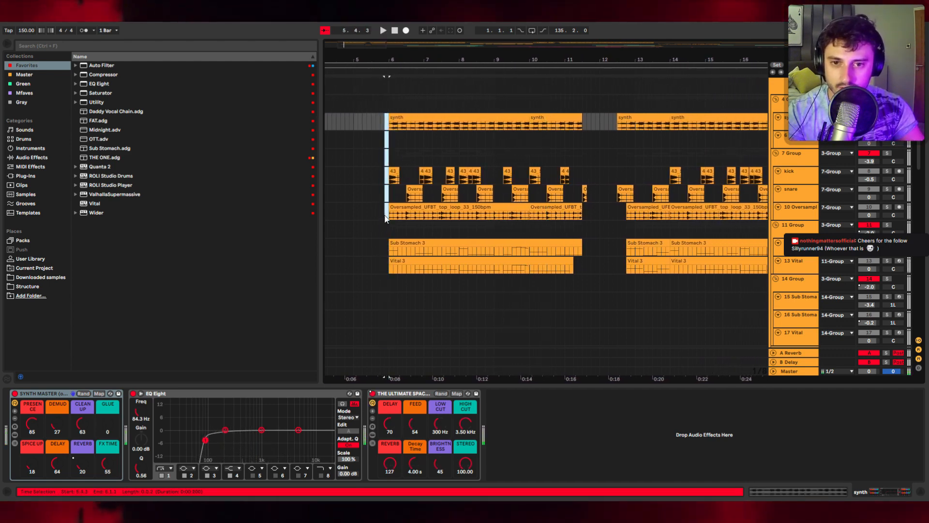
key(space)
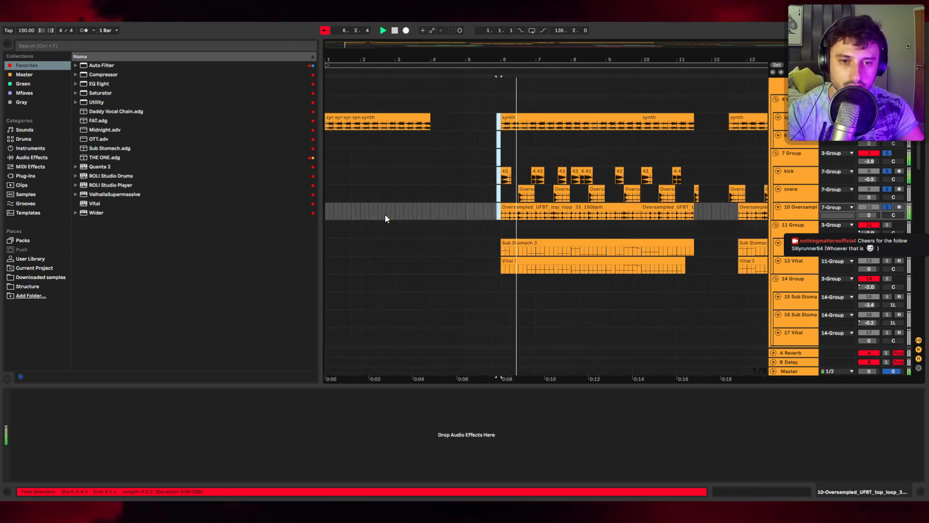
Step: Select the Sub Stomach 3 clip and play back the bass section from bar 6
scroll(536, 202, up, 2)
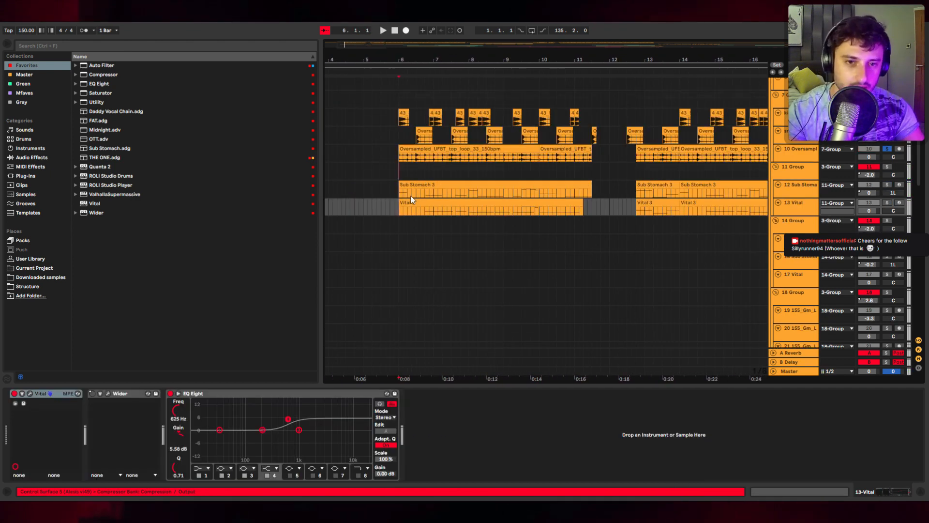
click(402, 196)
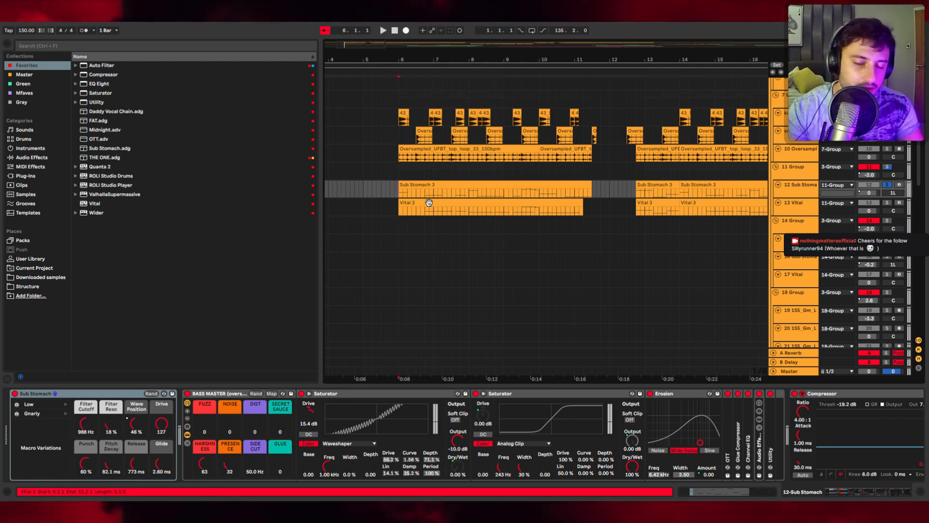
key(space)
scroll(527, 202, up, 3)
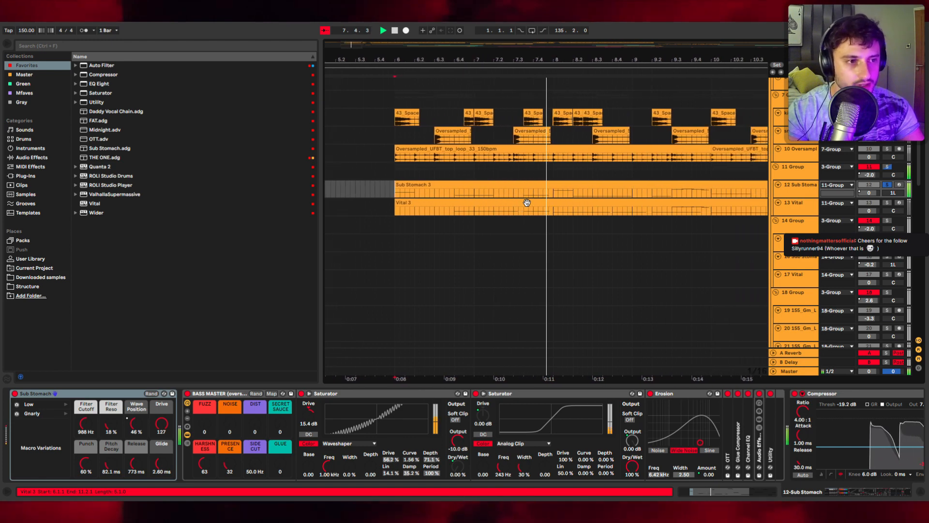
scroll(552, 222, down, 3)
scroll(551, 227, down, 5)
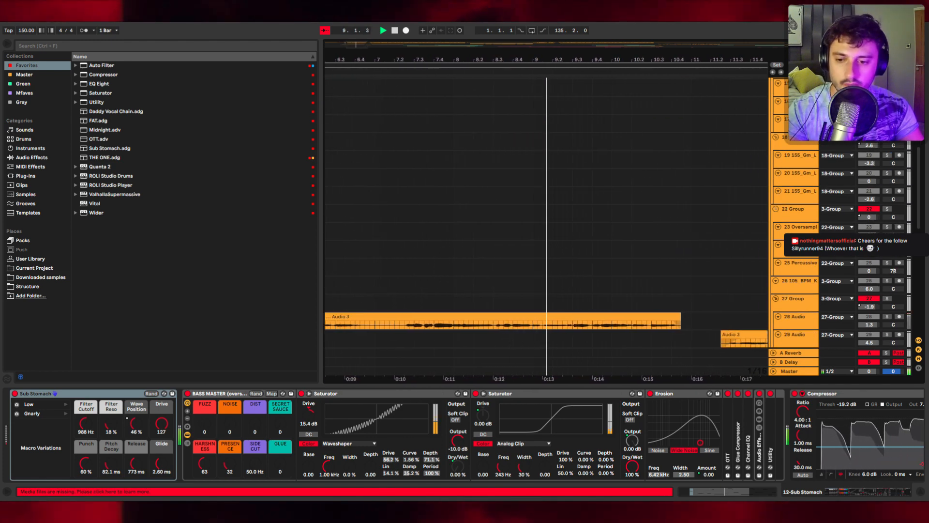
key(space)
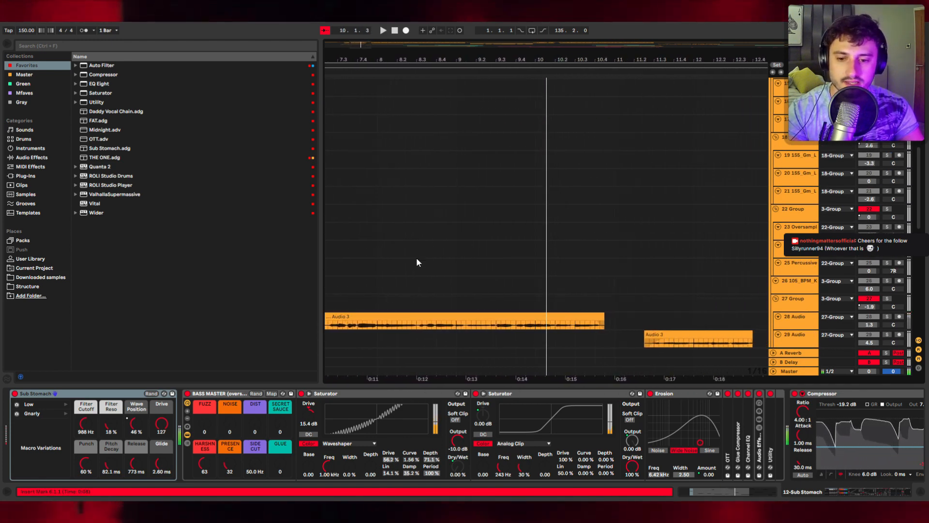
Step: Select the Vital 3 clip and audition the Vital track from bar 6
scroll(414, 179, down, 5)
click(522, 182)
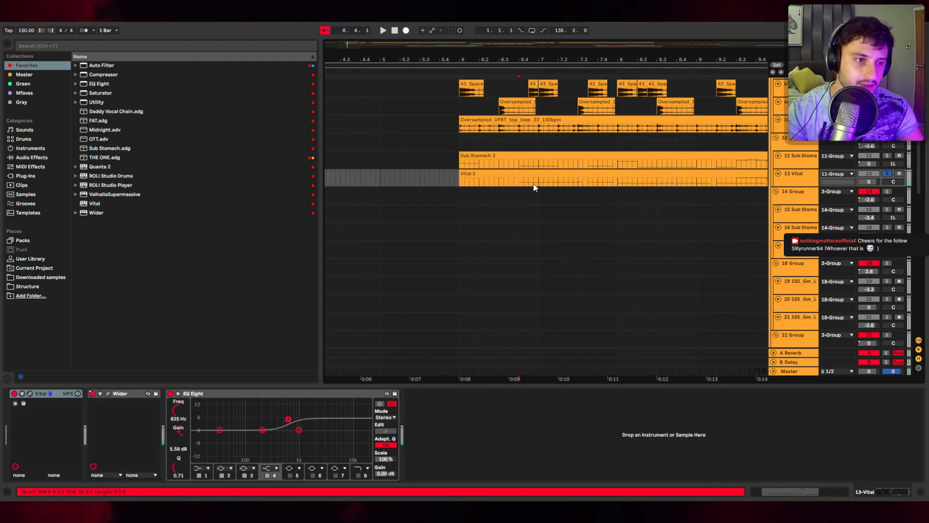
key(space)
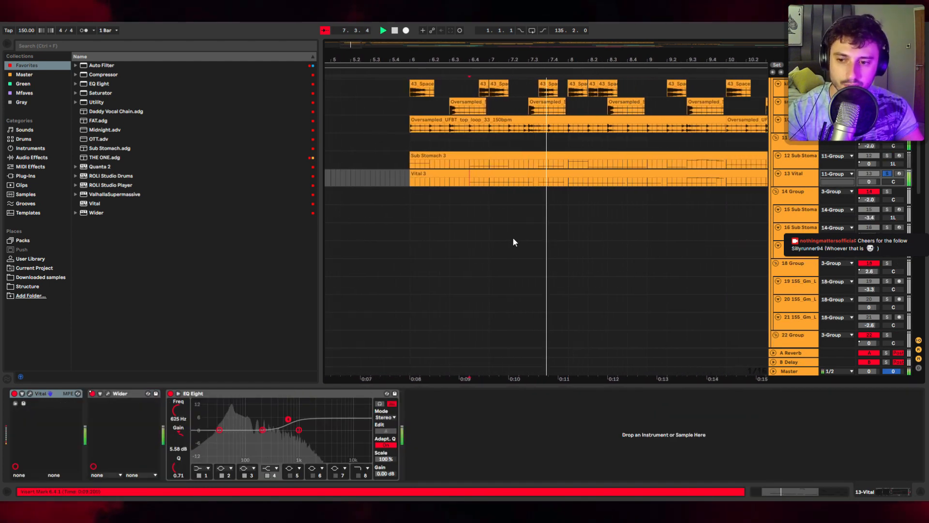
key(space)
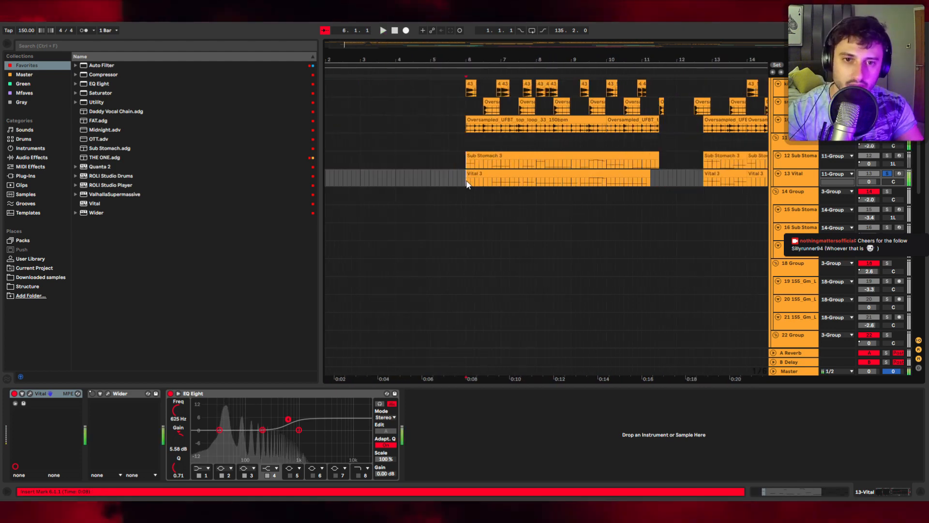
click(466, 182)
key(space)
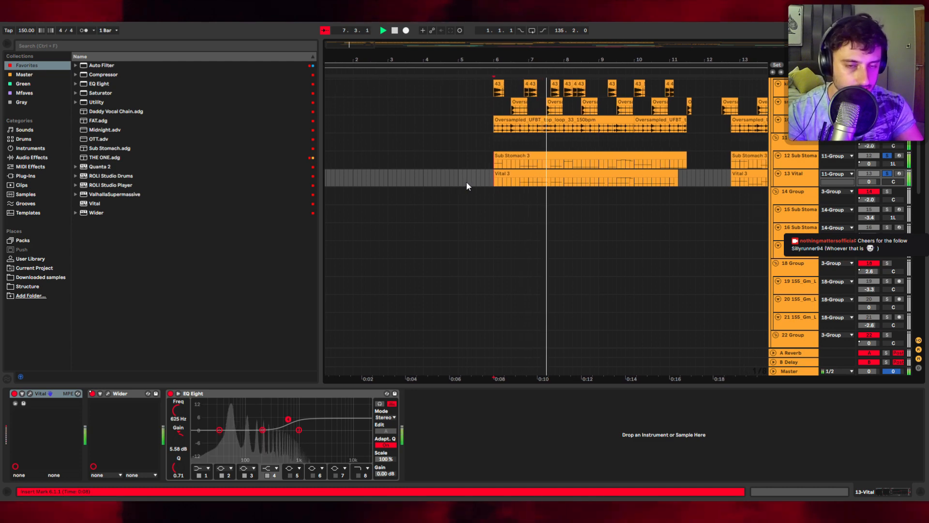
key(space)
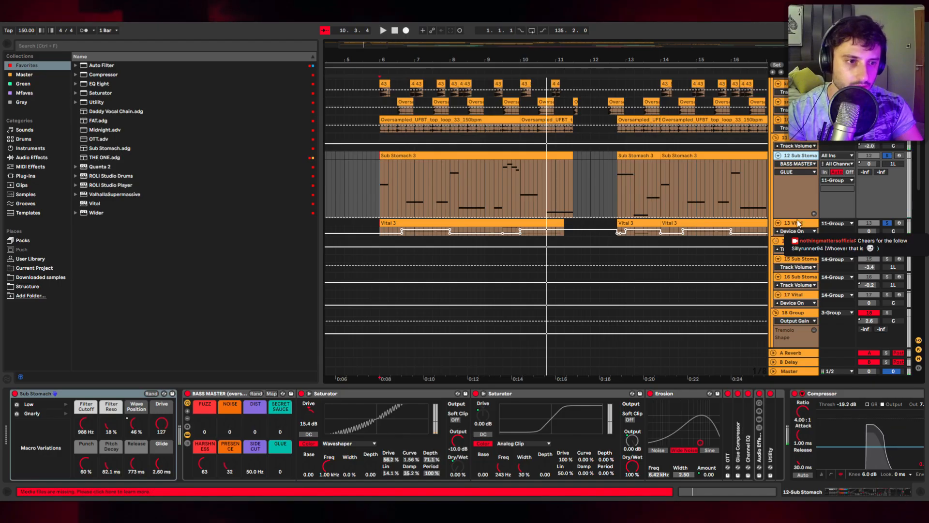
Step: Open the Wider plugin on the Vital track, move its window aside, and play the section
click(792, 223)
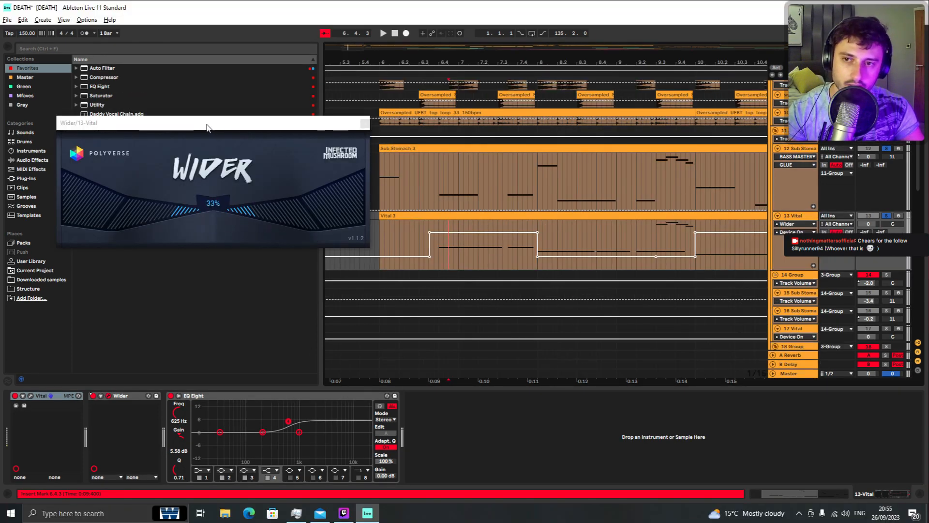
drag(207, 127, 183, 145)
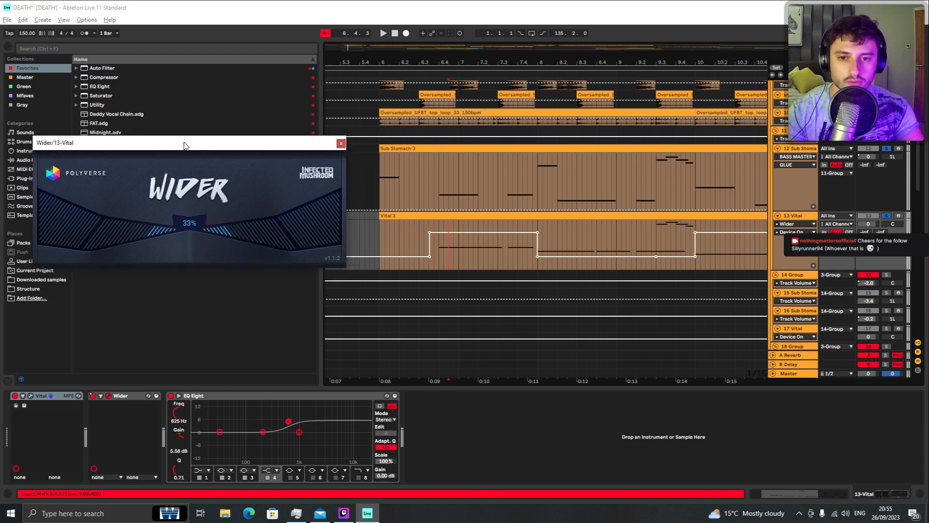
click(380, 190)
key(space)
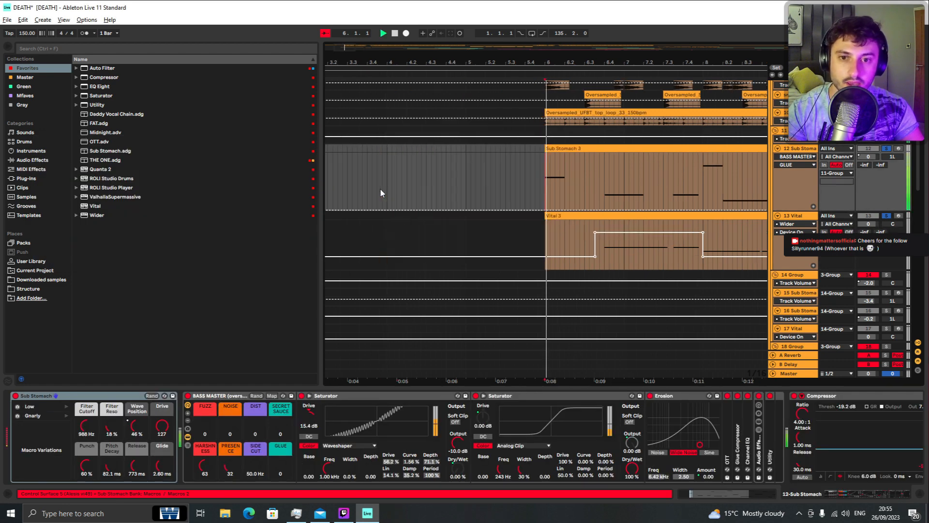
Step: Inspect the Vital track's Wider automation over the whole section, then close the Wider window and stop playback
click(436, 234)
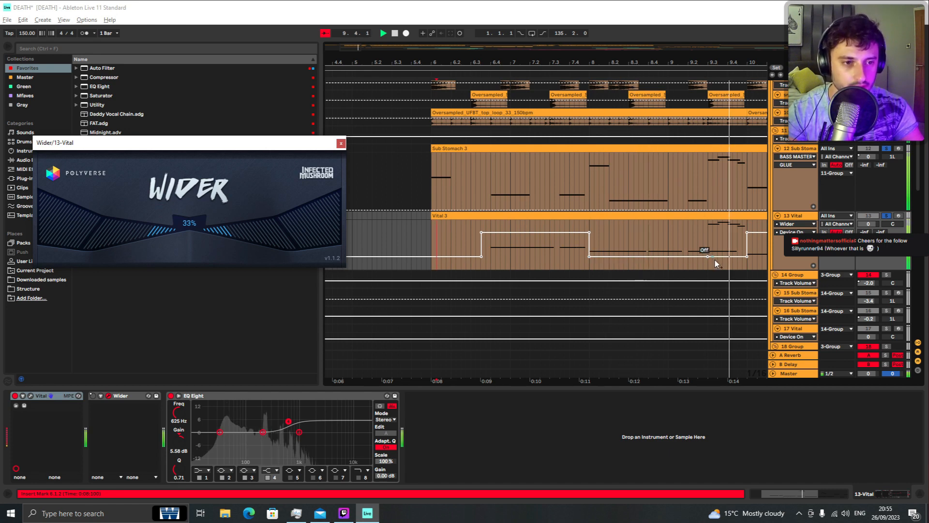
key(minus)
key(minus)
key(minus)
key(minus)
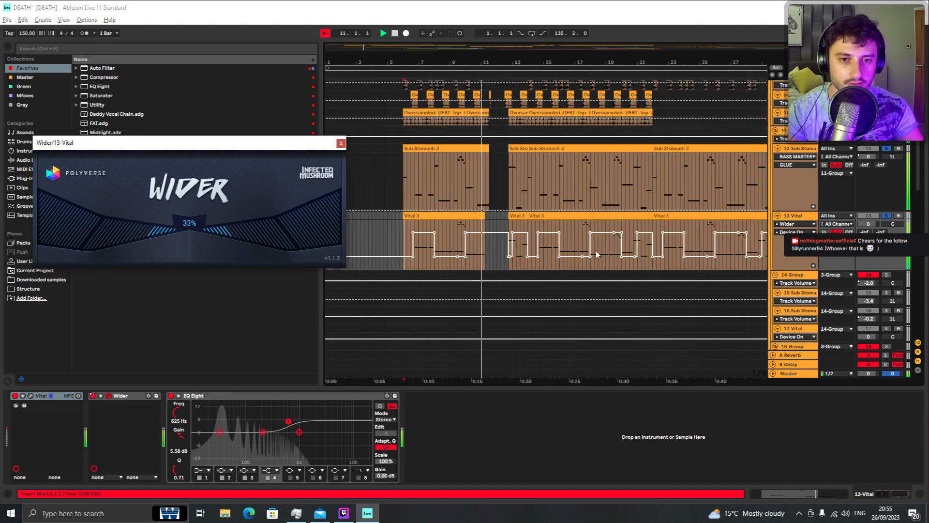
click(341, 143)
key(space)
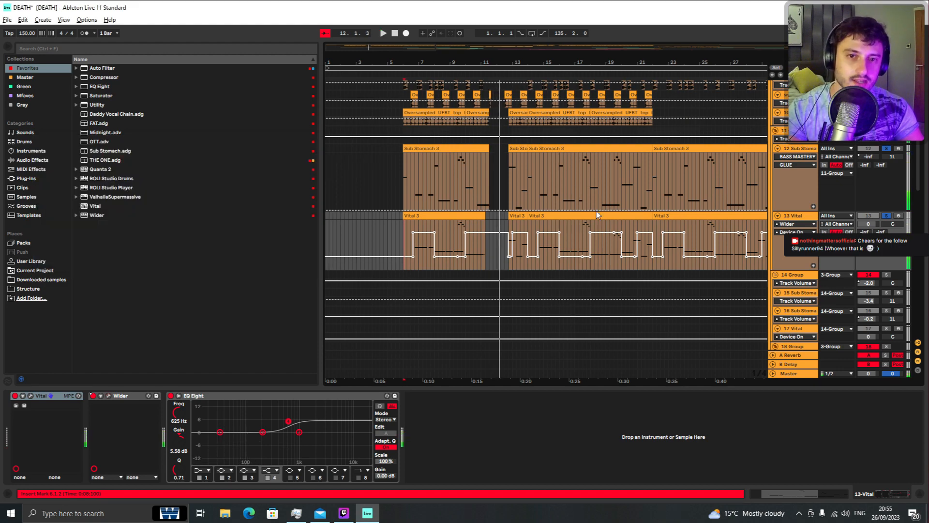
Step: Hide the automation lanes and zoom out to view the whole arrangement
key(a)
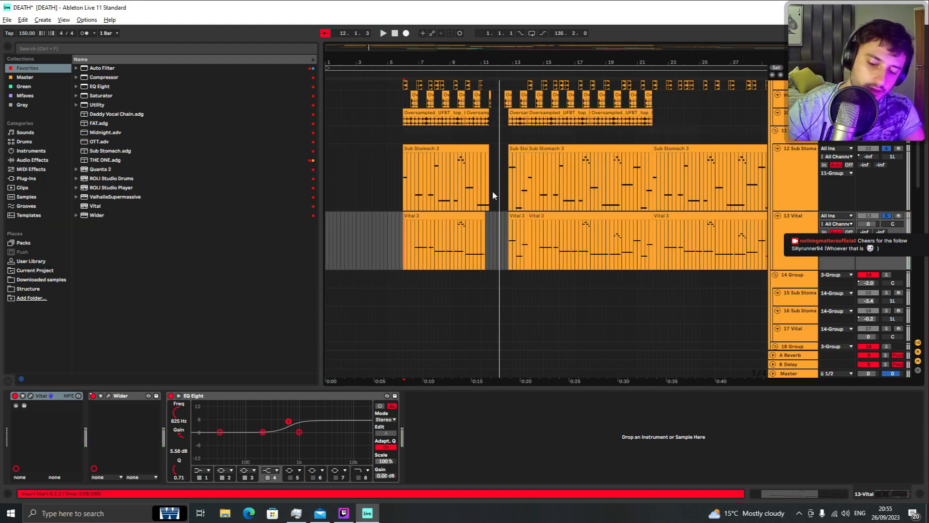
key(h)
click(404, 206)
key(minus)
key(minus)
scroll(406, 238, down, 2)
scroll(408, 239, up, 3)
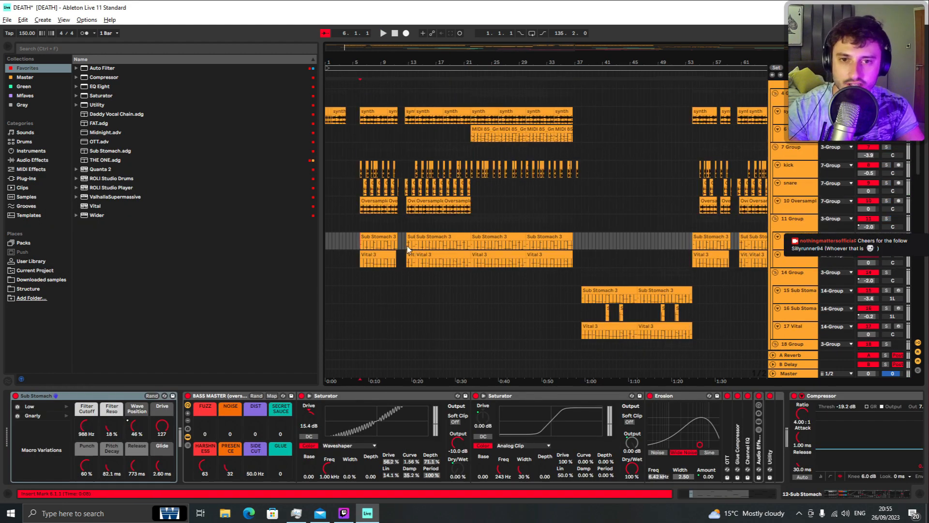
Step: Select a time range at bar 5, select the 27 Group track, solo it, and play from there
scroll(407, 246, up, 3)
drag(357, 173, 359, 306)
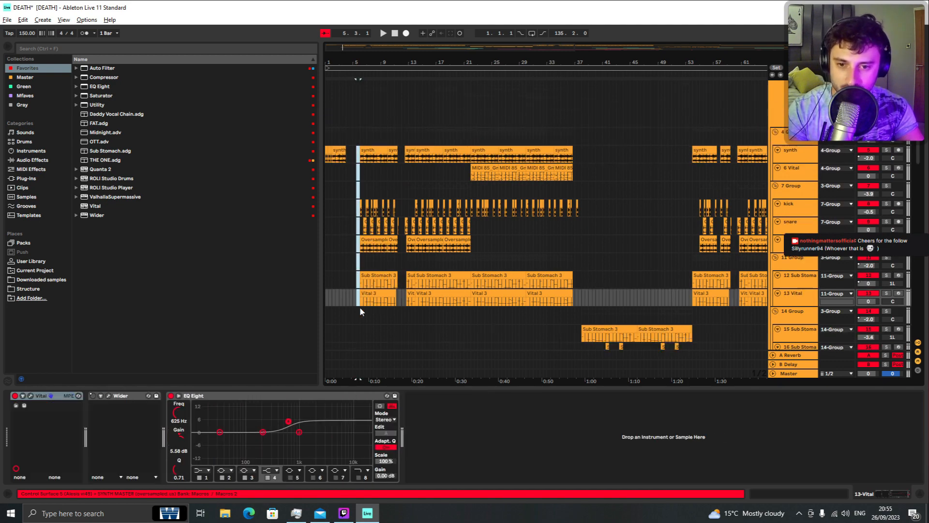
scroll(364, 306, down, 12)
scroll(367, 306, up, 7)
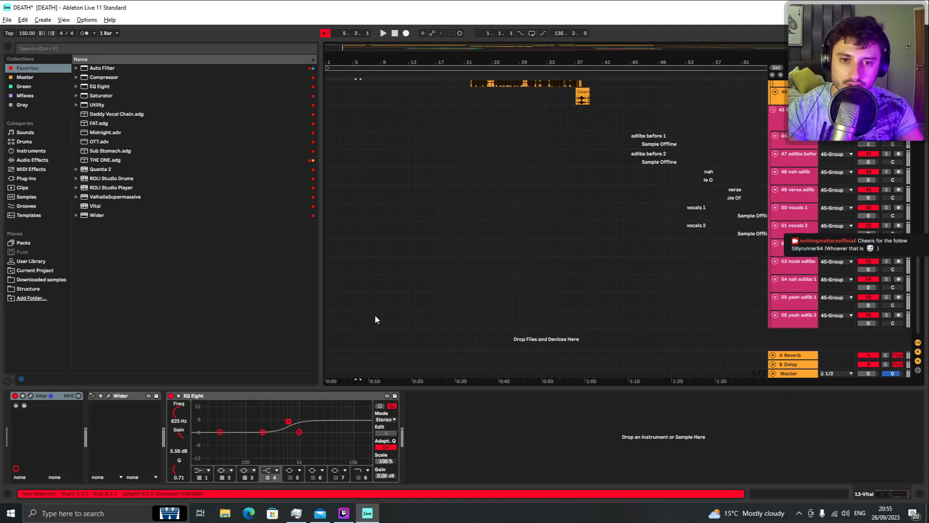
click(353, 208)
key(s)
key(space)
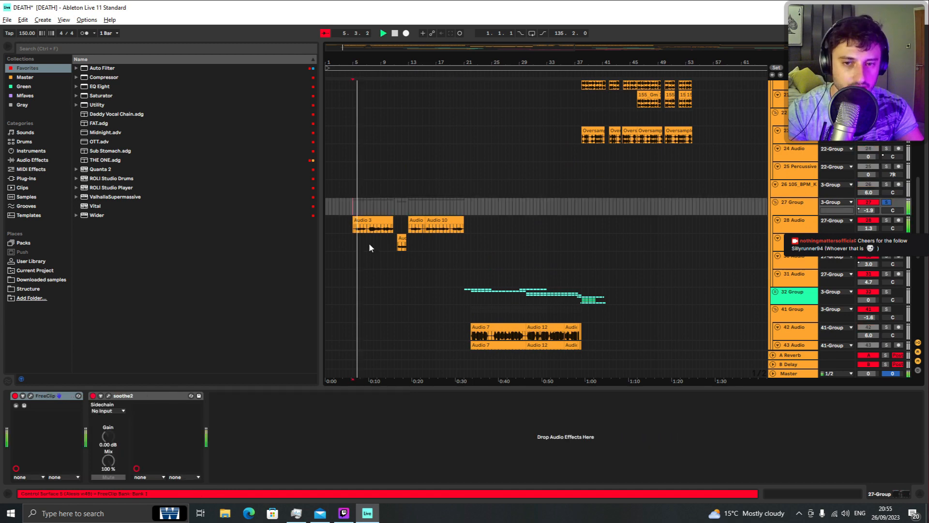
key(plus)
key(plus)
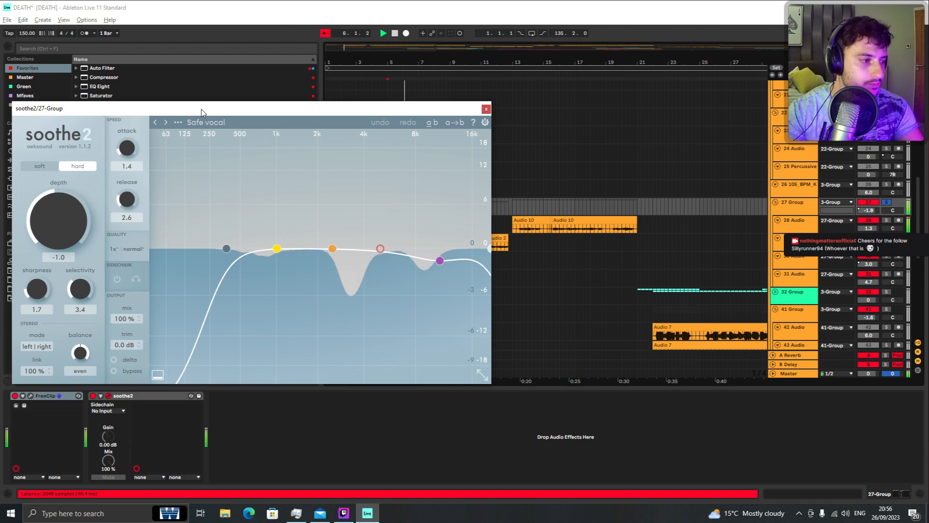
Step: Open soothe2 on the 27 Group track, move its plugin window aside, and play the section
key(space)
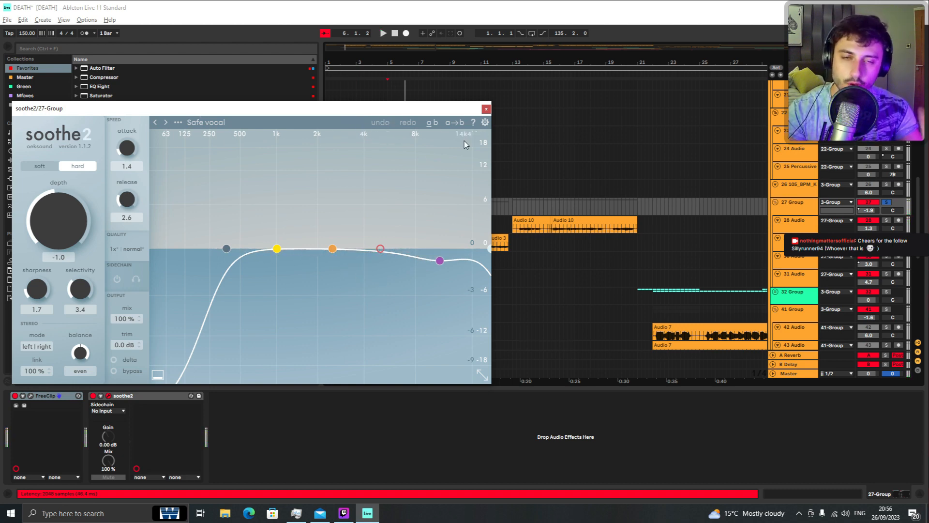
key(space)
drag(402, 108, 596, 91)
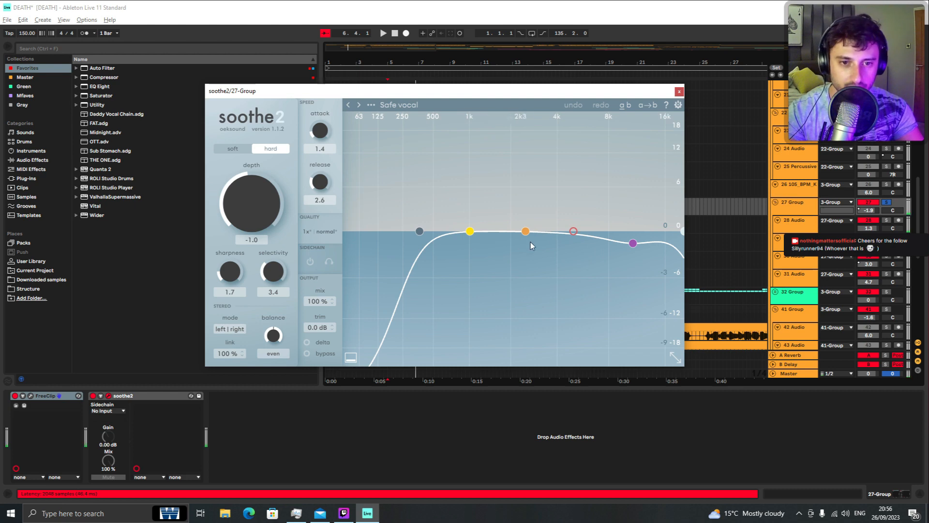
drag(458, 90, 419, 85)
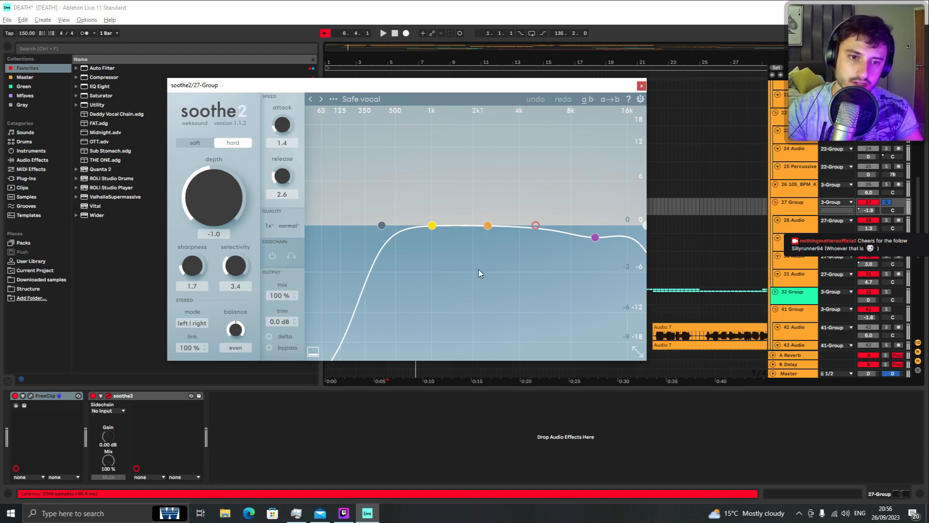
drag(399, 84, 280, 74)
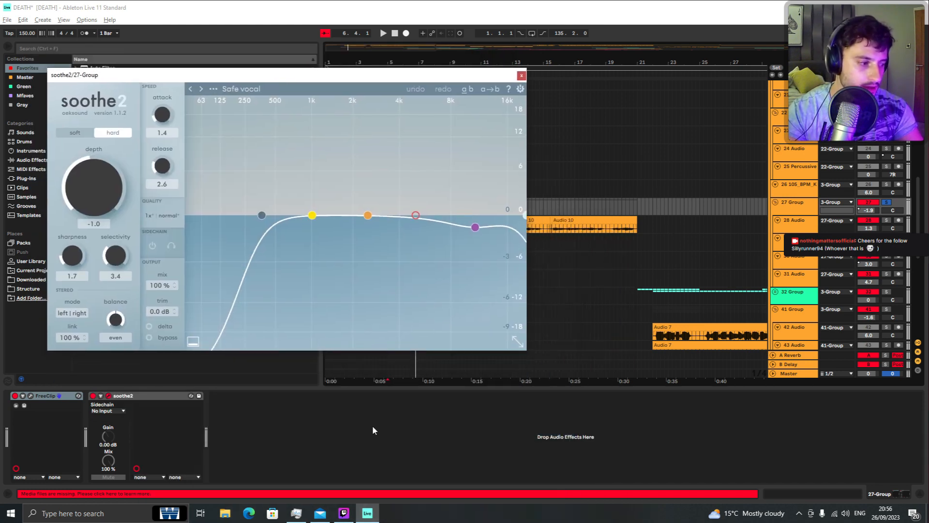
key(space)
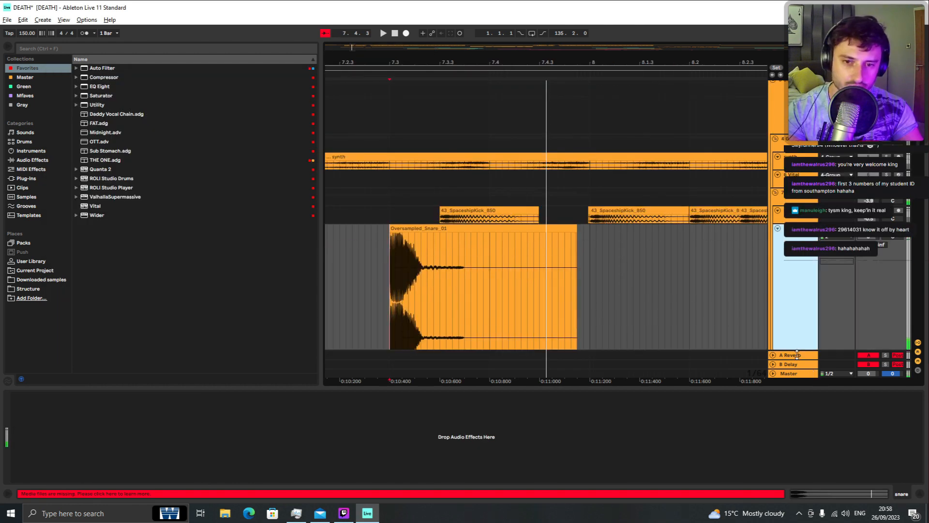
Step: Zoom in on the snare clips around bars 6 to 7 and audition them
scroll(446, 277, down, 1)
scroll(419, 255, up, 3)
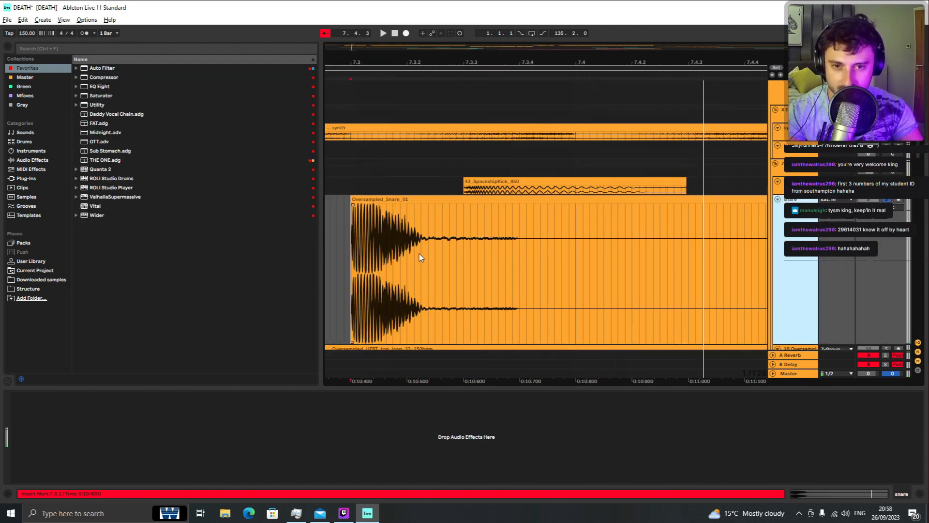
scroll(419, 254, down, 3)
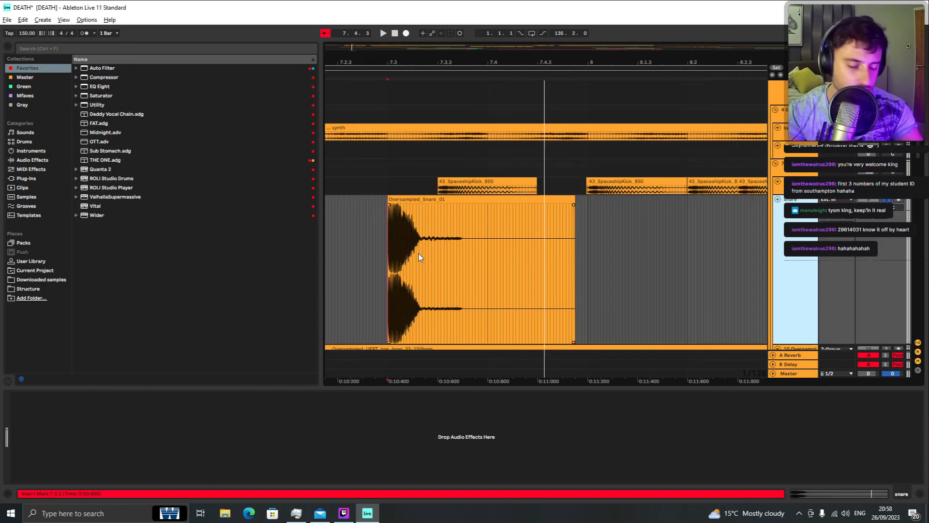
key(space)
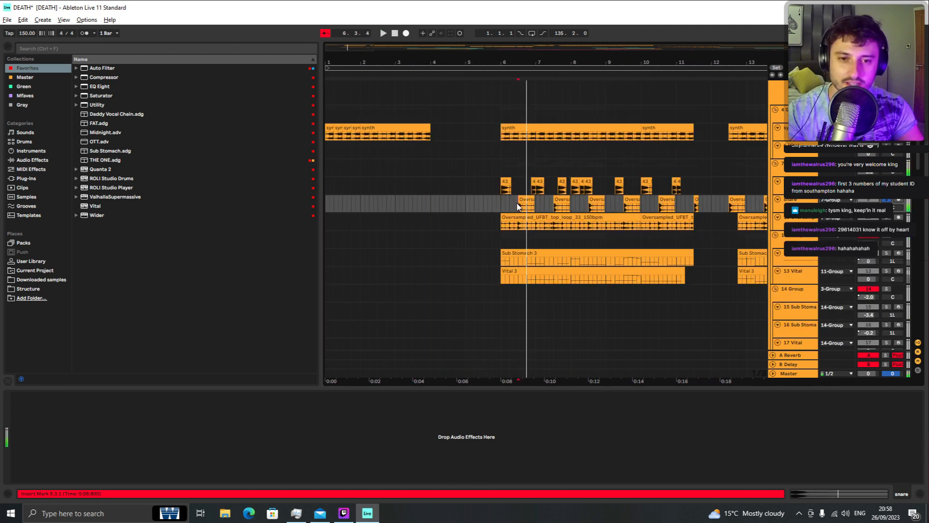
scroll(526, 209, up, 3)
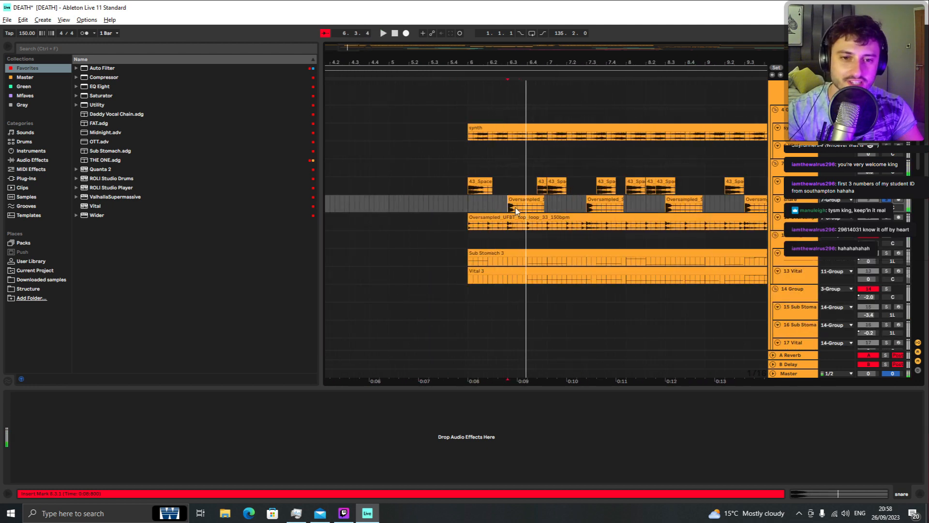
key(space)
key(space)
Step: Select the Oversampled_Snare_01 clip, audition it, and zoom back out to the whole arrangement
scroll(537, 216, up, 4)
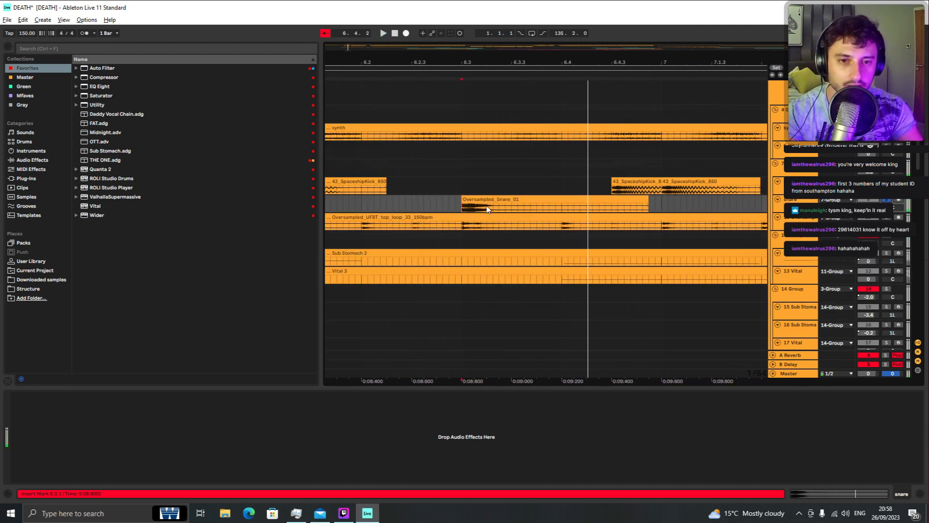
scroll(494, 206, up, 4)
click(493, 252)
key(space)
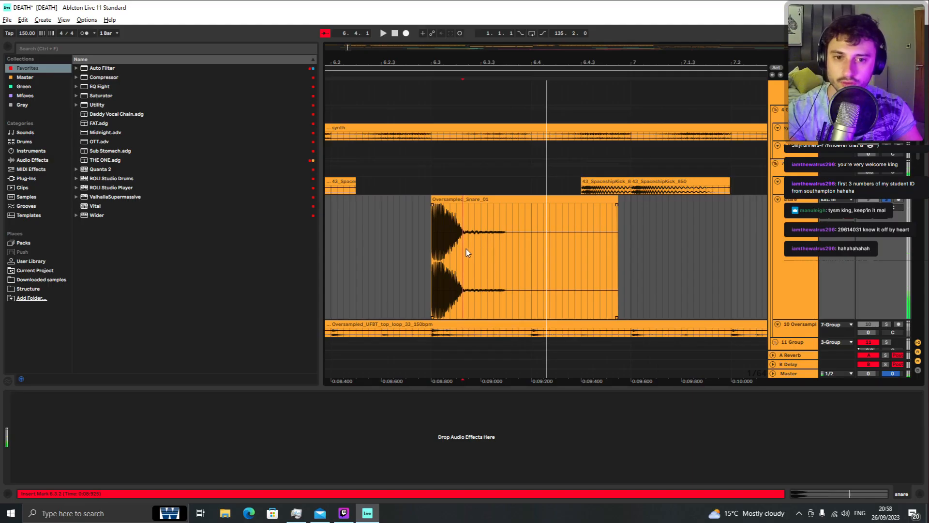
drag(466, 249, 528, 248)
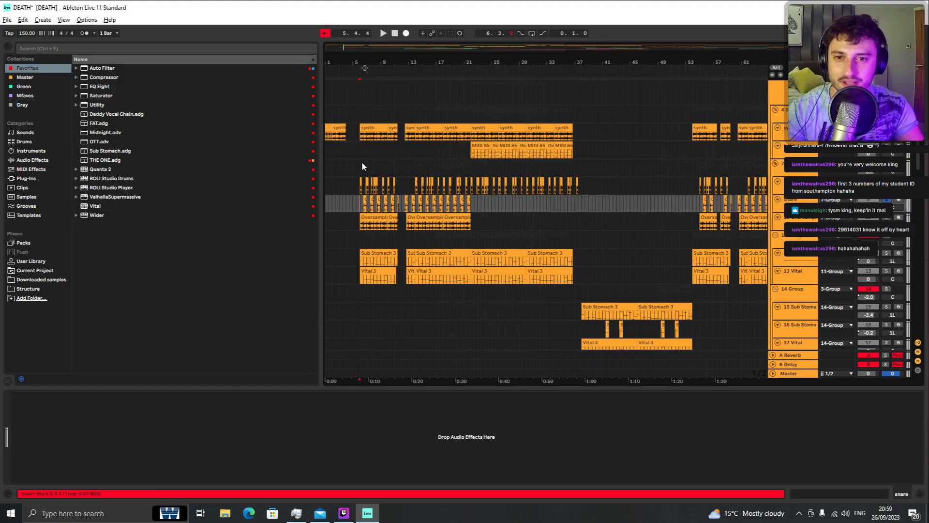
click(360, 171)
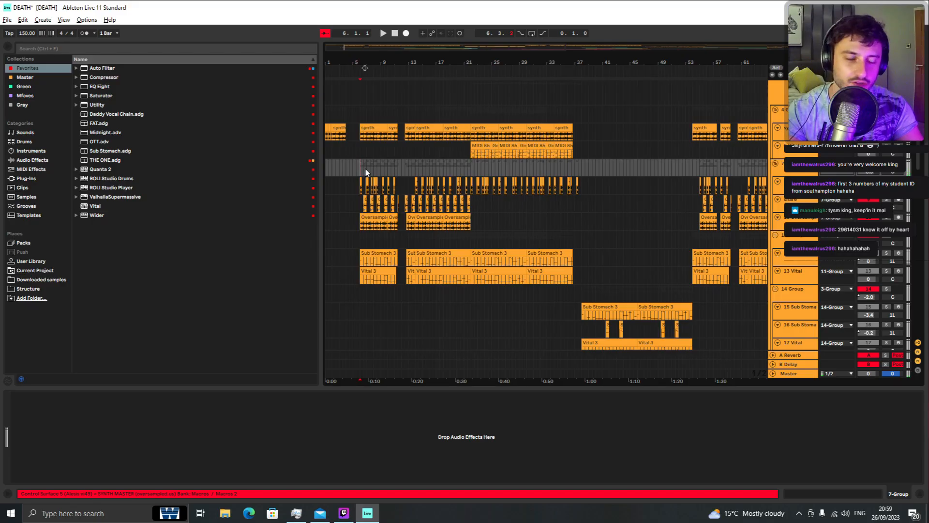
key(space)
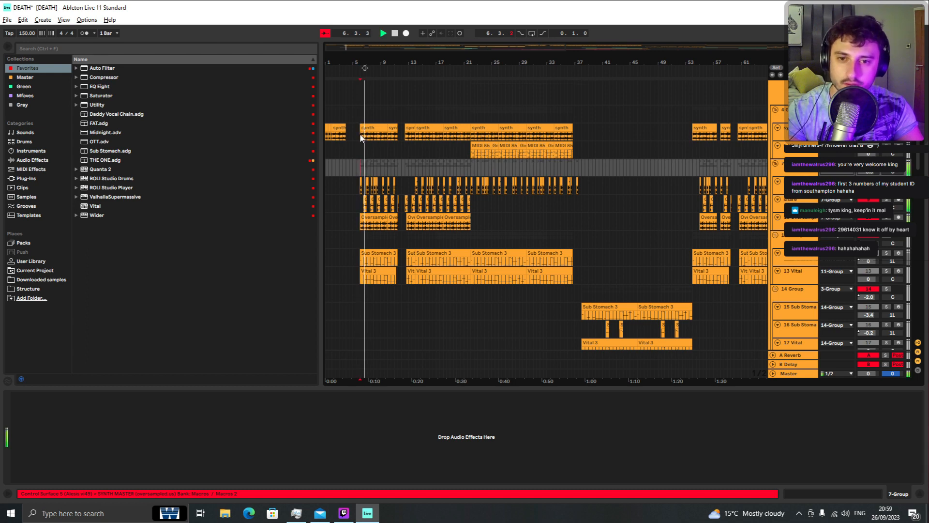
Step: Select the synth and Vital 3 rows in turn and audition the arrangement from bar 6
click(361, 138)
key(space)
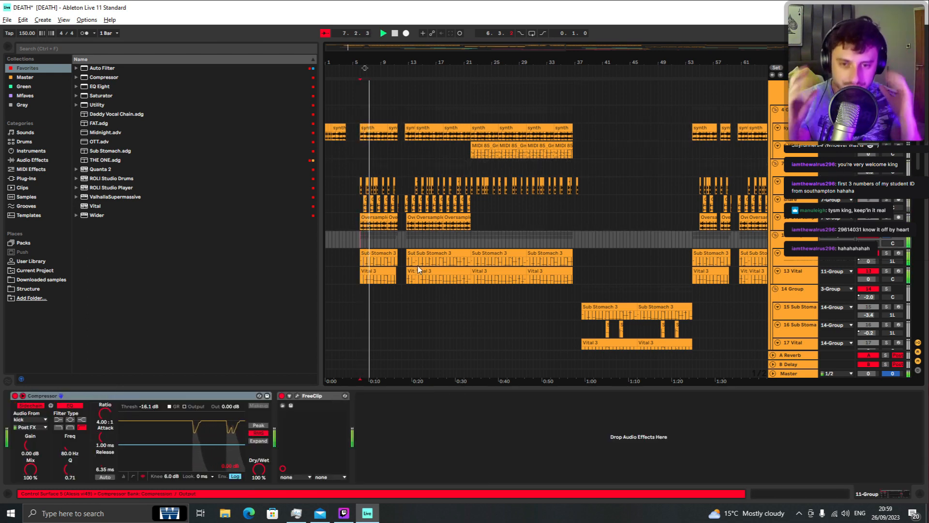
scroll(426, 261, down, 5)
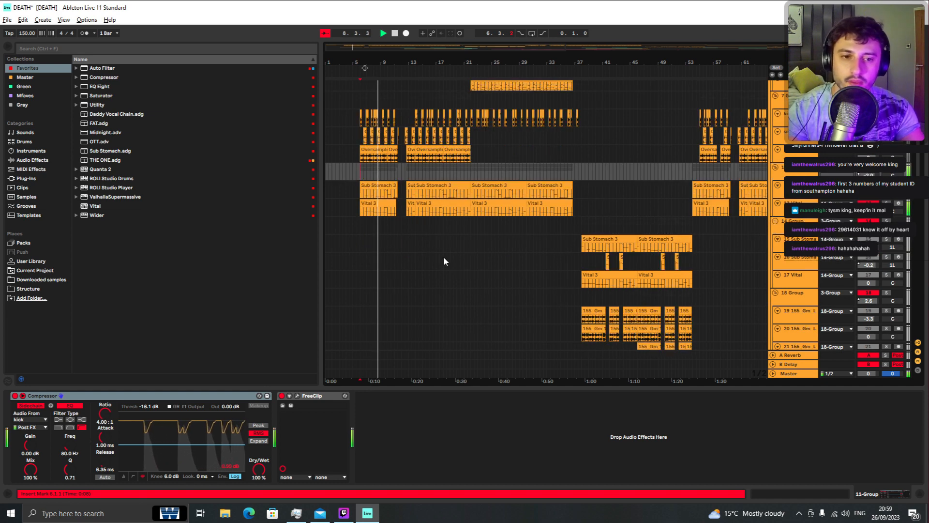
click(350, 198)
key(space)
key(space)
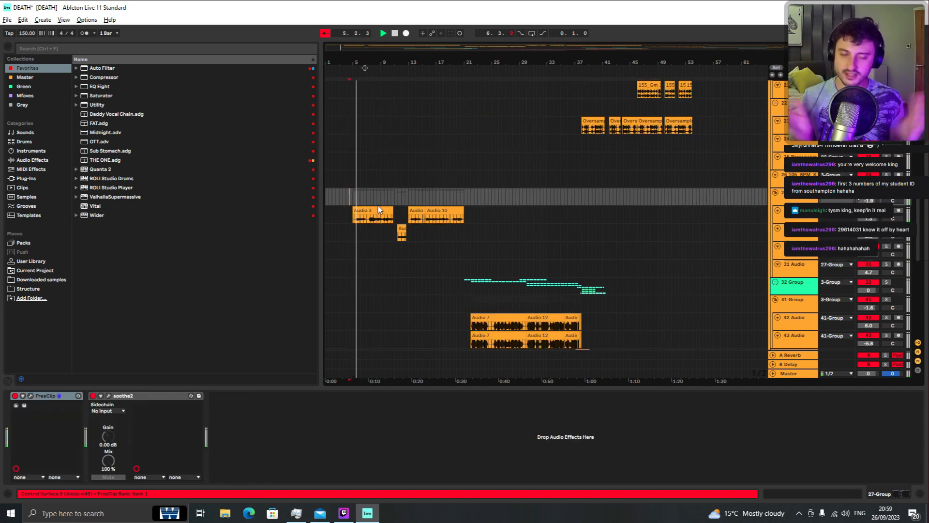
Step: Scroll down to the lower groups and audition the Audio 7 and Audio 12 section around bar 23
scroll(377, 205, down, 3)
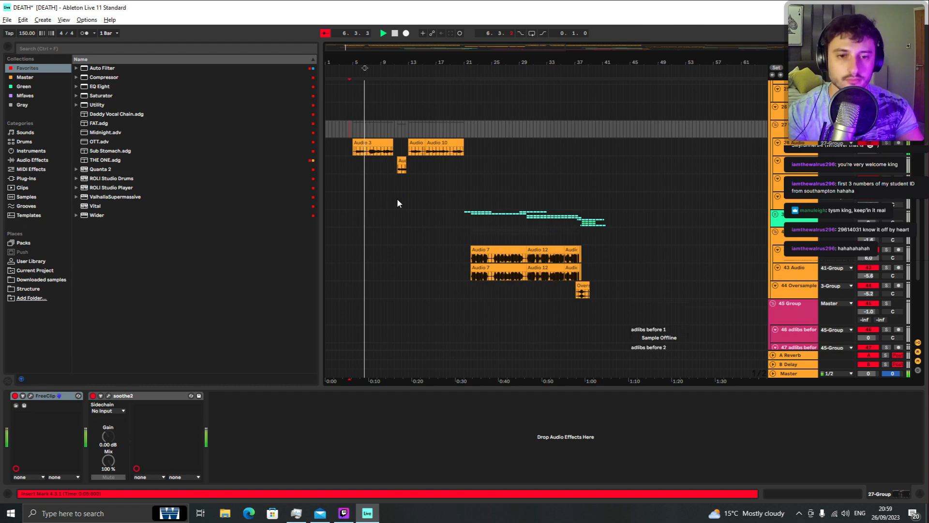
scroll(398, 200, up, 9)
scroll(434, 202, up, 9)
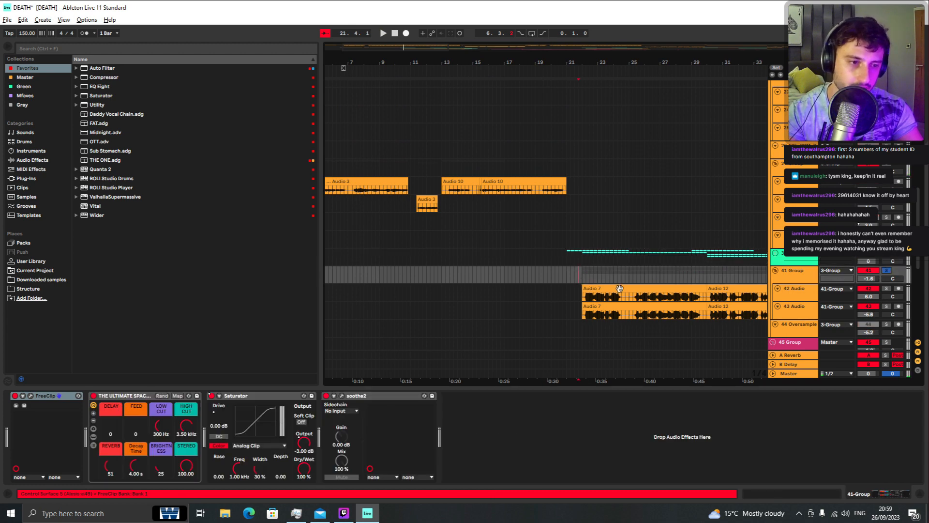
key(space)
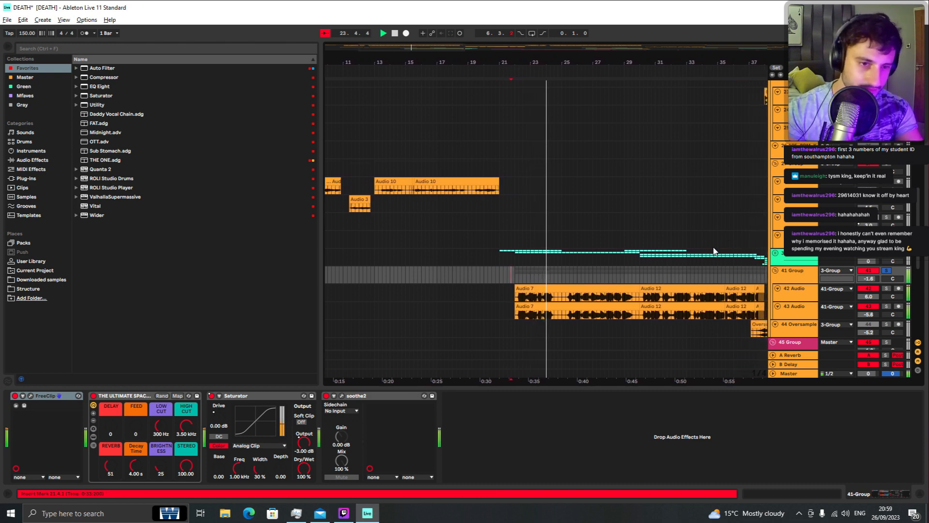
scroll(715, 251, down, 3)
key(space)
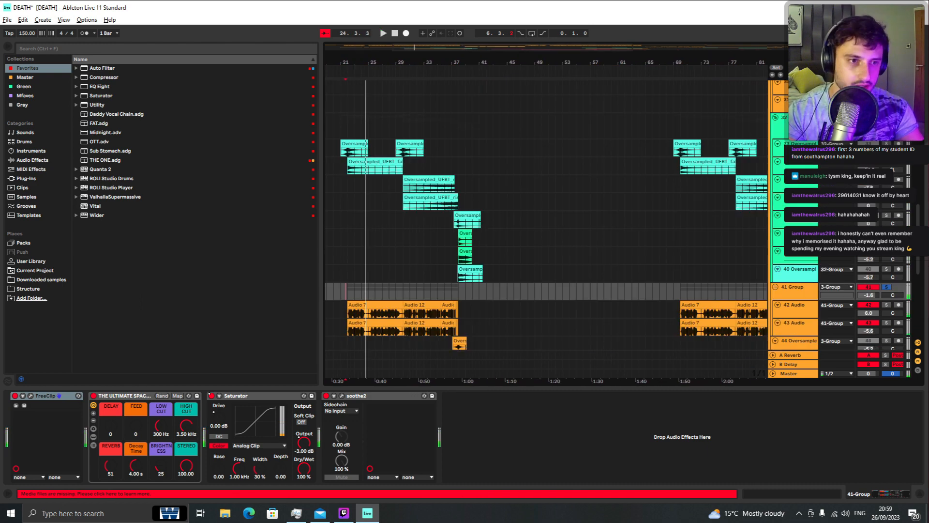
Step: Expand the 32 Group, select a time range over the riser clips, solo the group, and play from there
click(775, 118)
scroll(491, 212, down, 4)
click(776, 118)
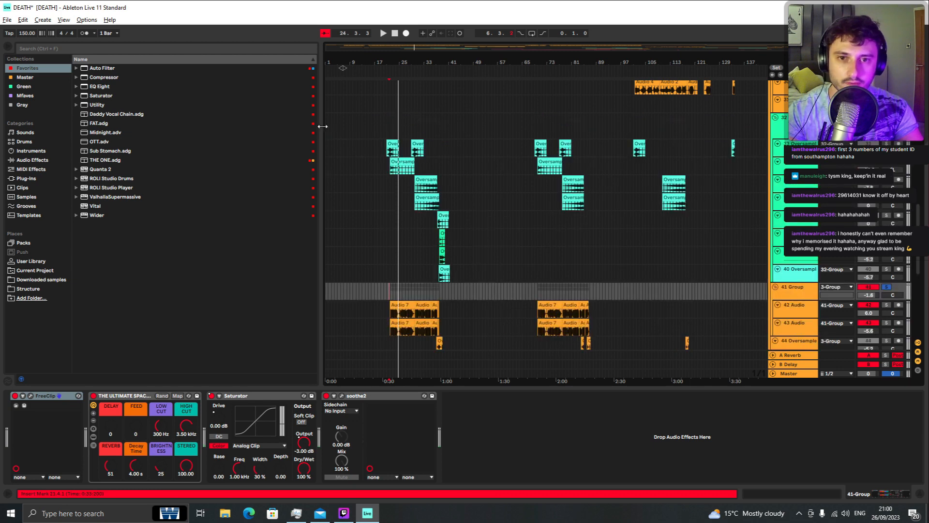
scroll(389, 167, up, 3)
click(388, 153)
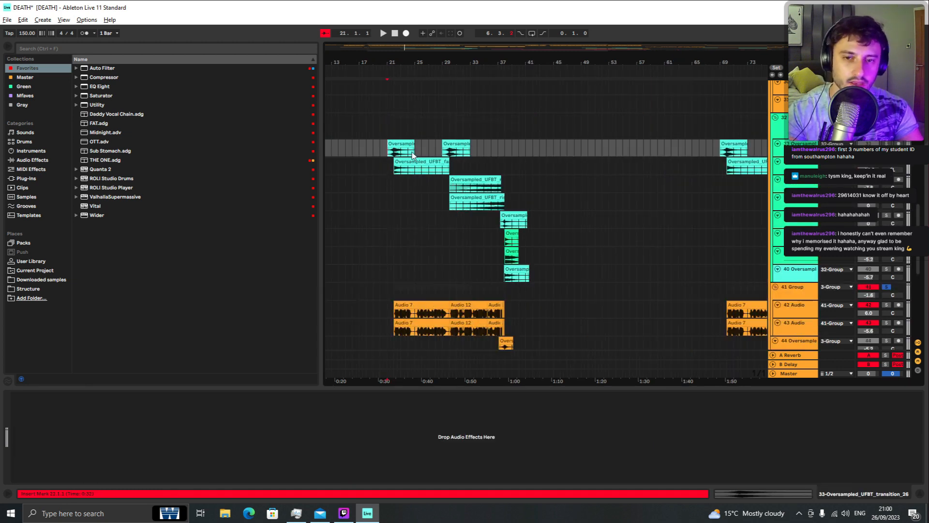
drag(392, 167, 498, 175)
drag(561, 187, 525, 185)
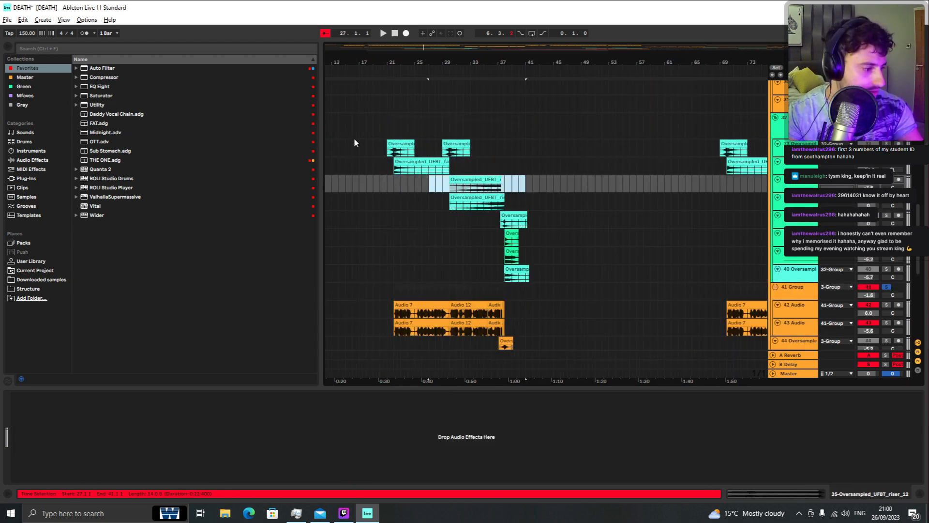
click(385, 128)
key(s)
key(space)
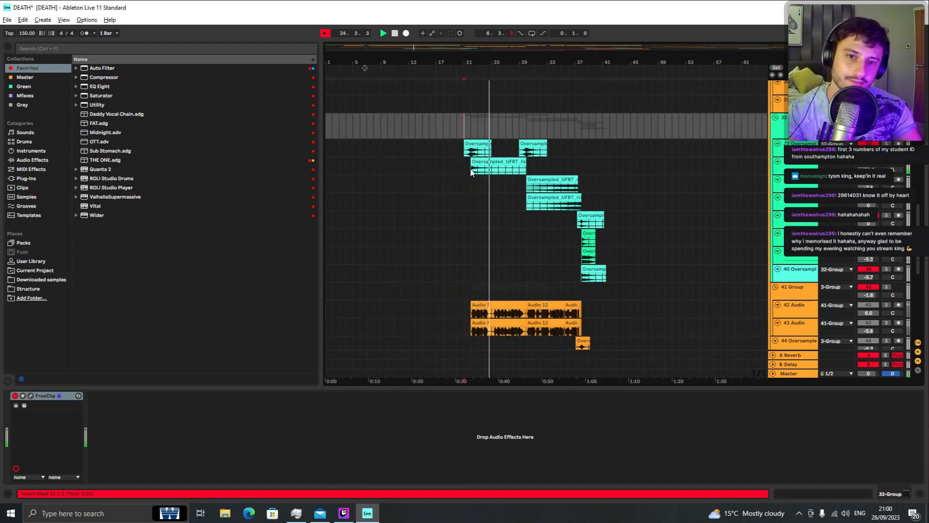
Step: Select the faller clip, then set a time range over the Oversampled top loop clips and play it
click(472, 172)
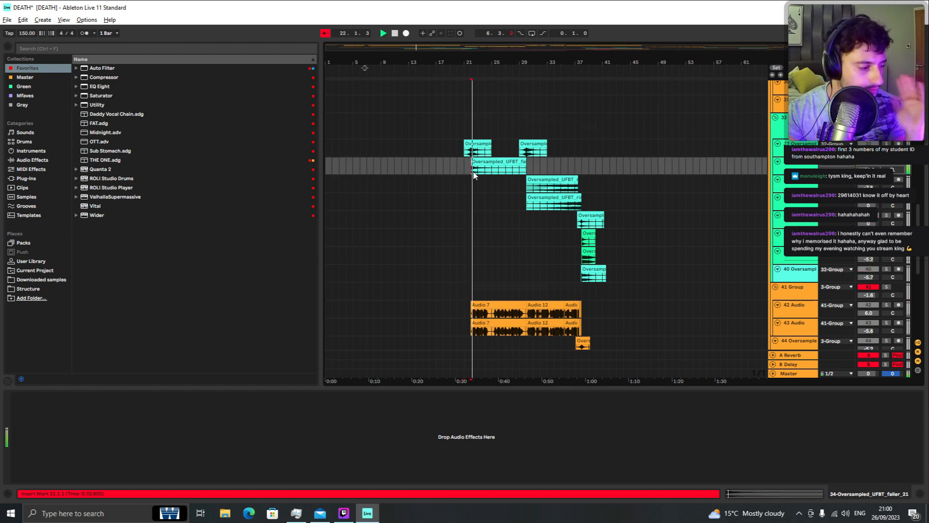
scroll(422, 156, up, 10)
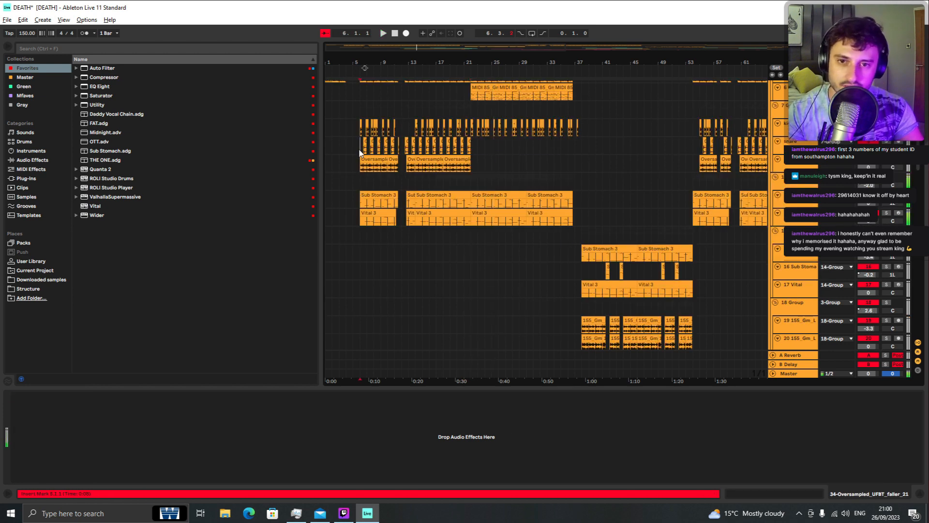
drag(360, 153, 470, 170)
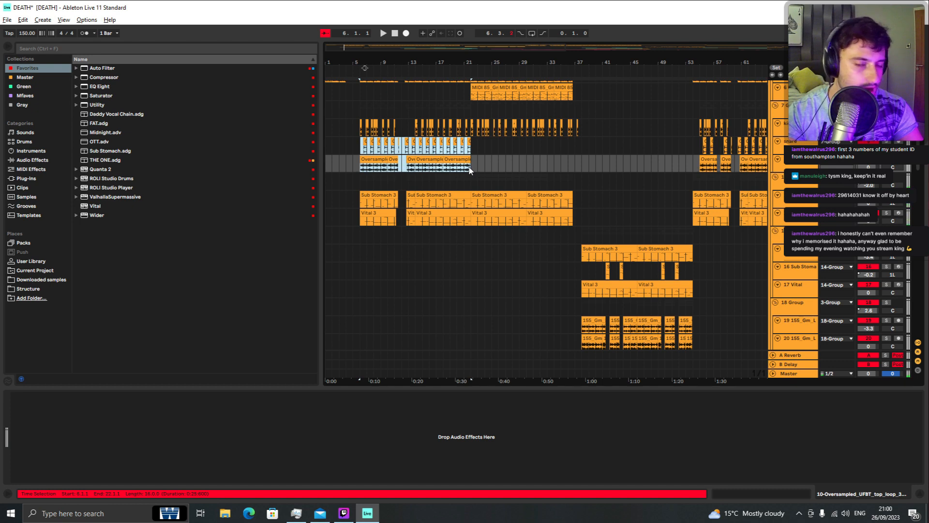
click(470, 169)
key(space)
Step: Scroll through the upper tracks, select the Vital and synth rows, and play from bar 22
scroll(484, 196, up, 3)
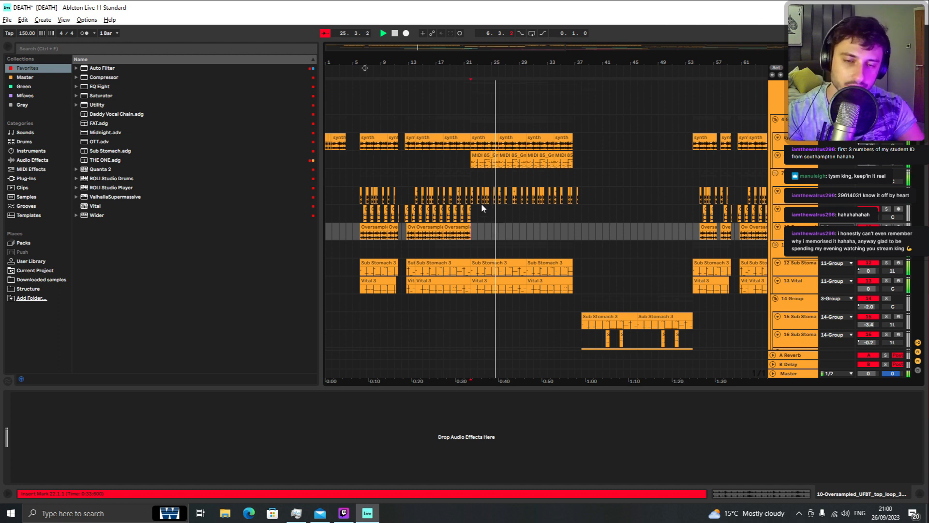
scroll(494, 213, up, 5)
scroll(495, 214, down, 4)
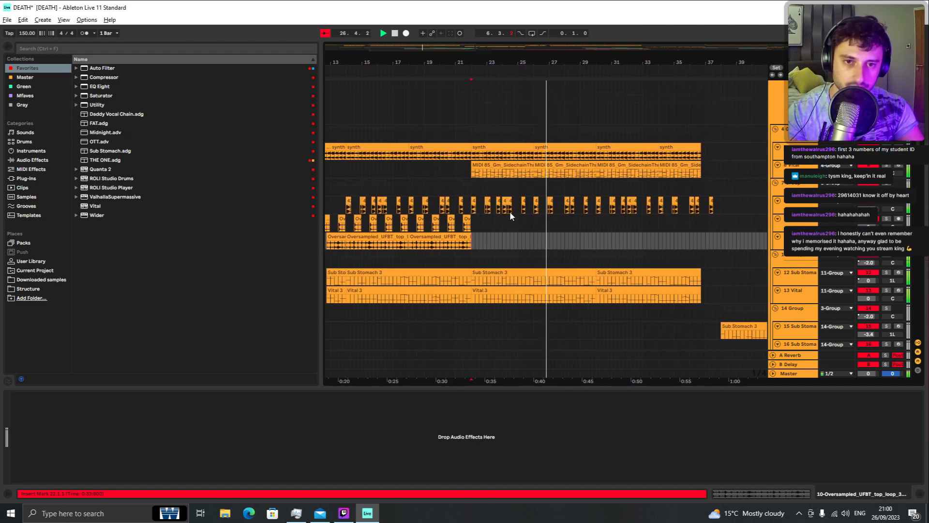
key(space)
click(476, 173)
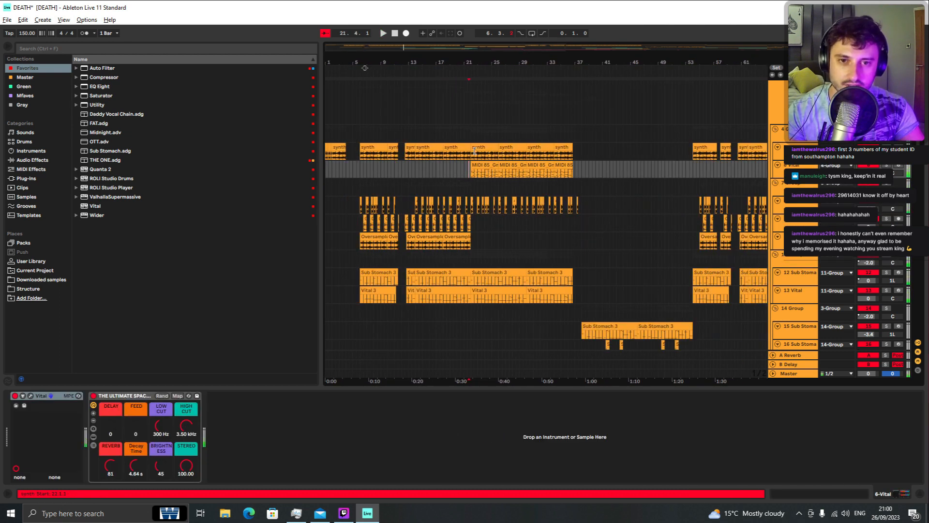
click(472, 155)
key(space)
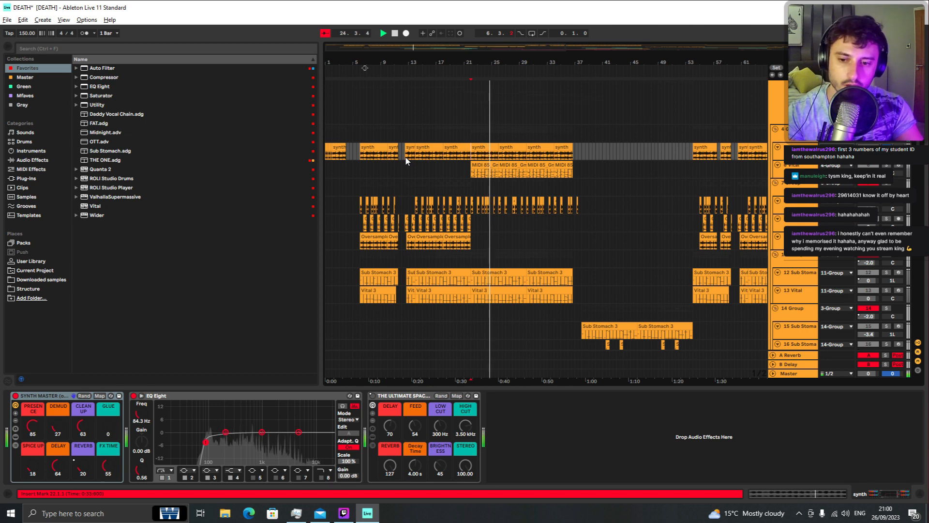
Step: Open the Vital synth plugin on the Vital track to inspect it, then audition the riser section
click(473, 175)
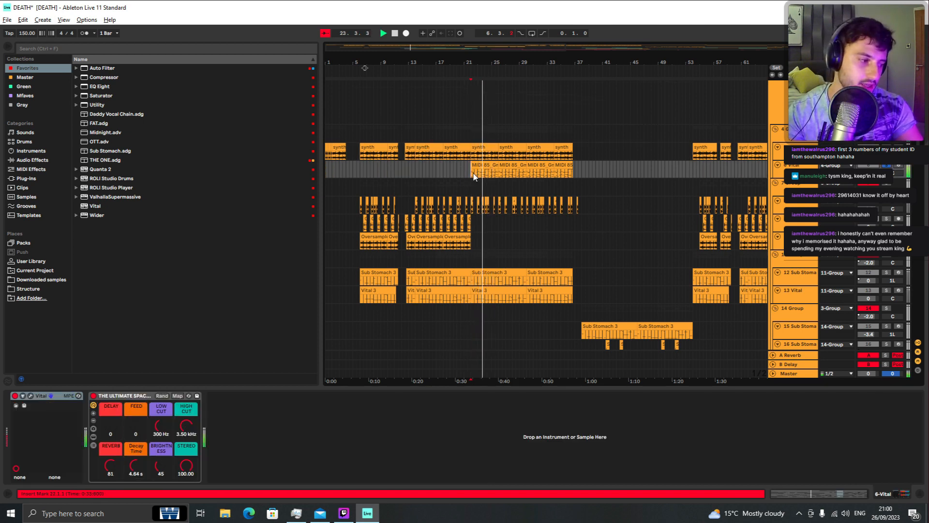
click(30, 397)
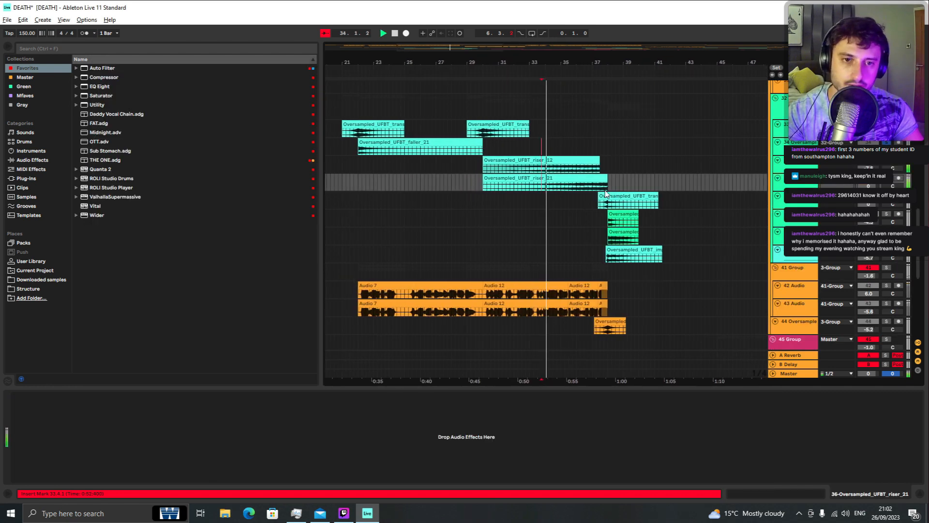
click(582, 168)
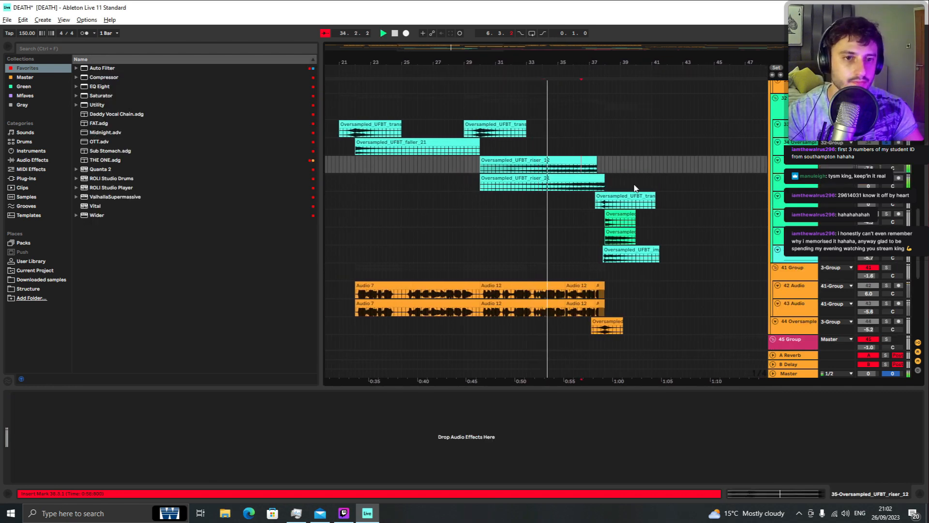
key(space)
key(space)
key(space)
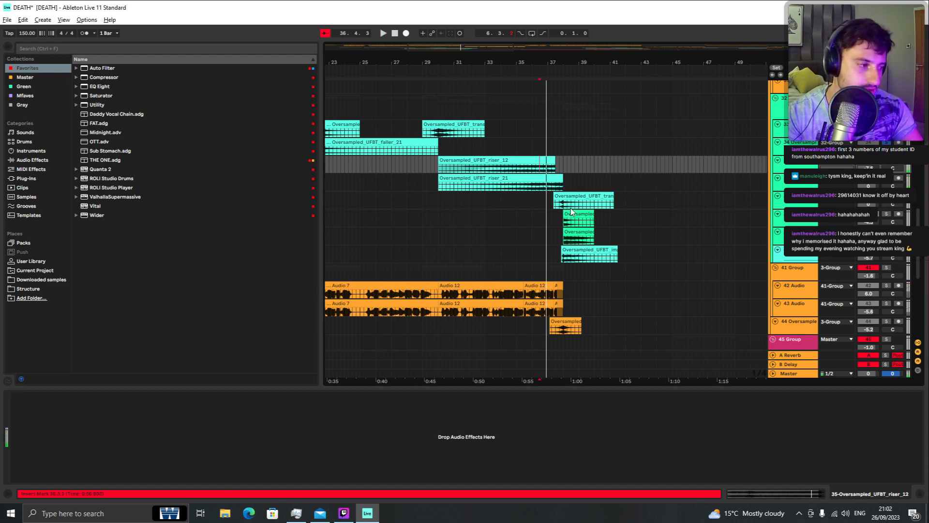
Step: Select the transition clip, set a time range over the impact clip, and play it
click(557, 205)
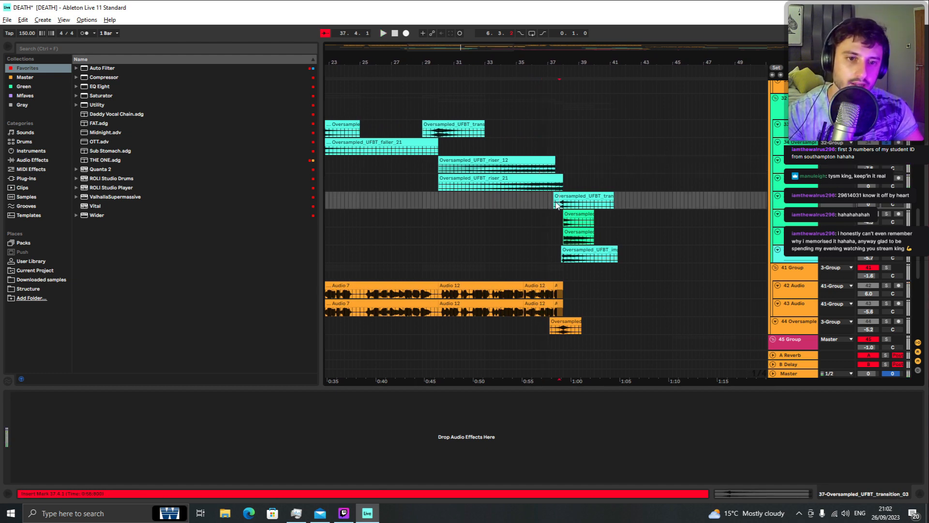
click(598, 260)
key(space)
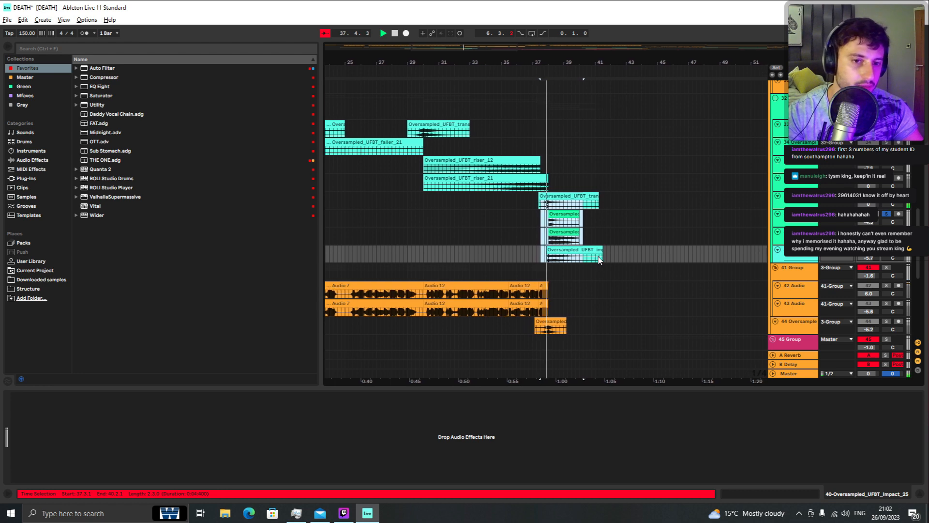
scroll(533, 184, down, 5)
scroll(476, 248, up, 6)
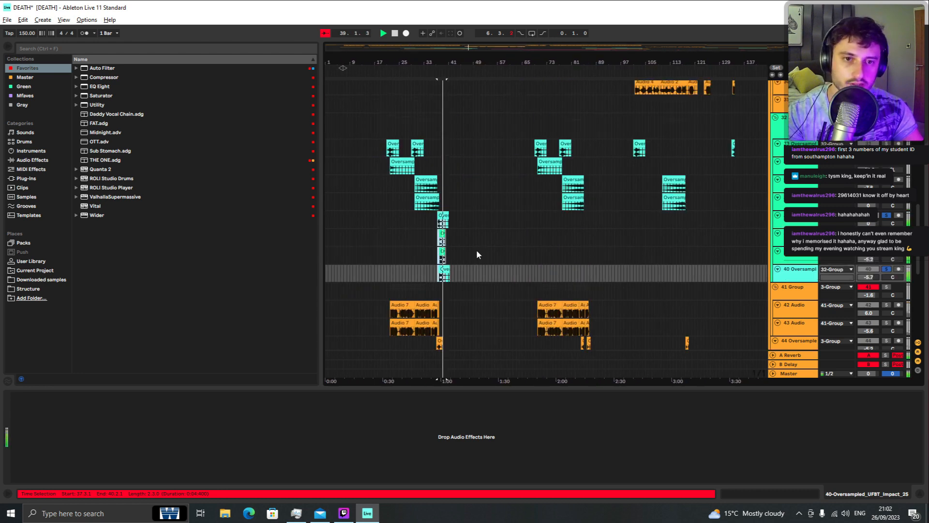
scroll(439, 196, up, 4)
key(space)
Step: Select the first 155 Gm Lead track in the 18 Group, solo it and play
scroll(440, 188, up, 5)
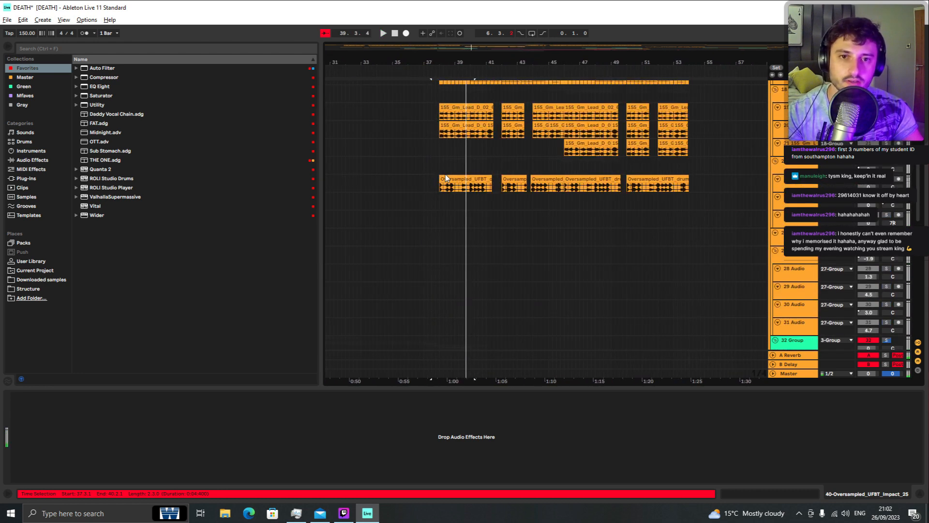
scroll(446, 175, up, 3)
scroll(447, 180, down, 3)
click(441, 188)
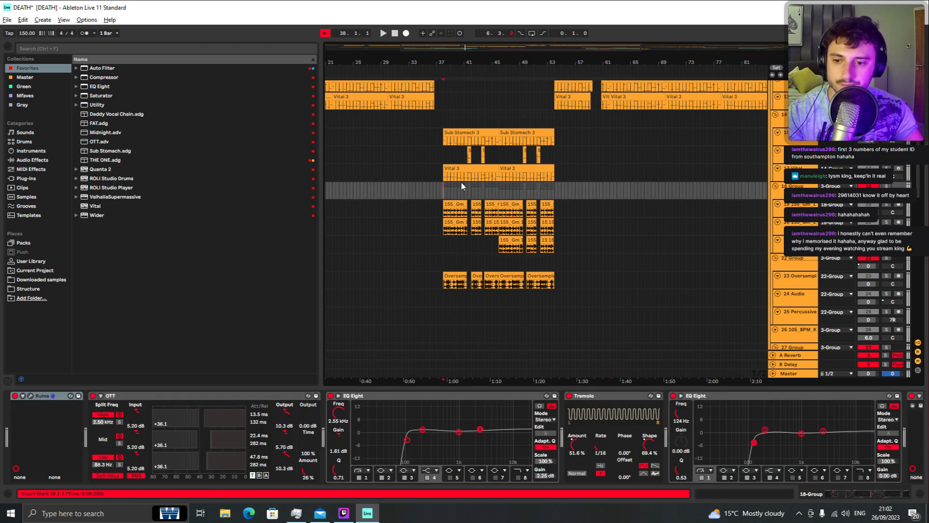
click(446, 214)
key(s)
key(space)
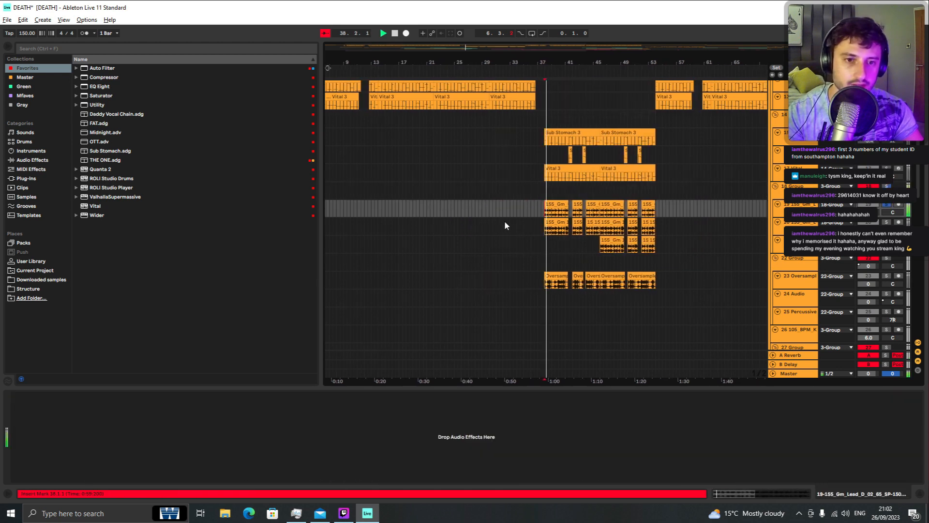
Step: Solo the next 155 Gm Lead track and play the section
click(542, 231)
key(s)
key(space)
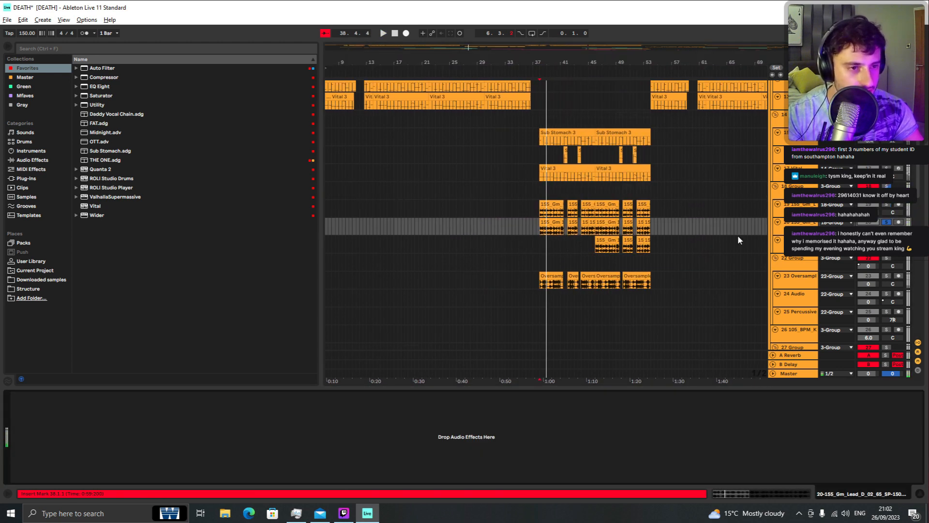
right_click(798, 241)
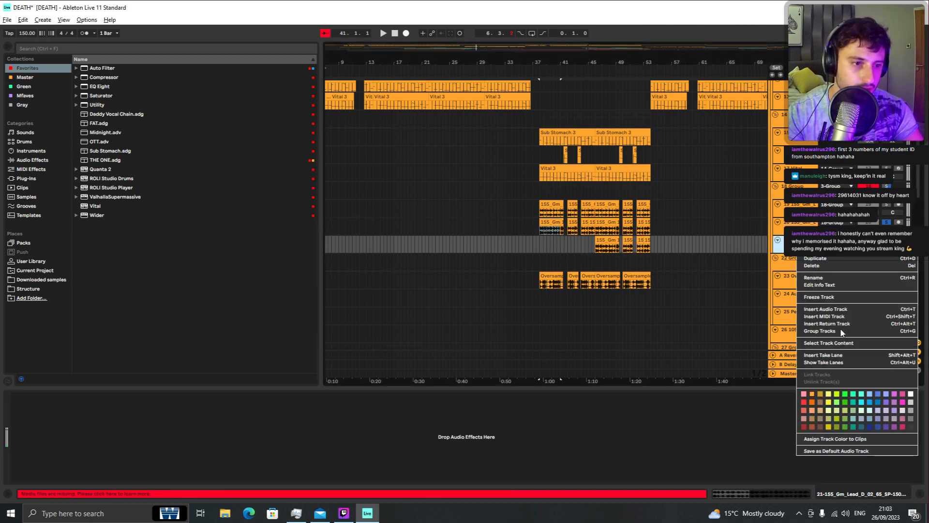
click(835, 310)
key(space)
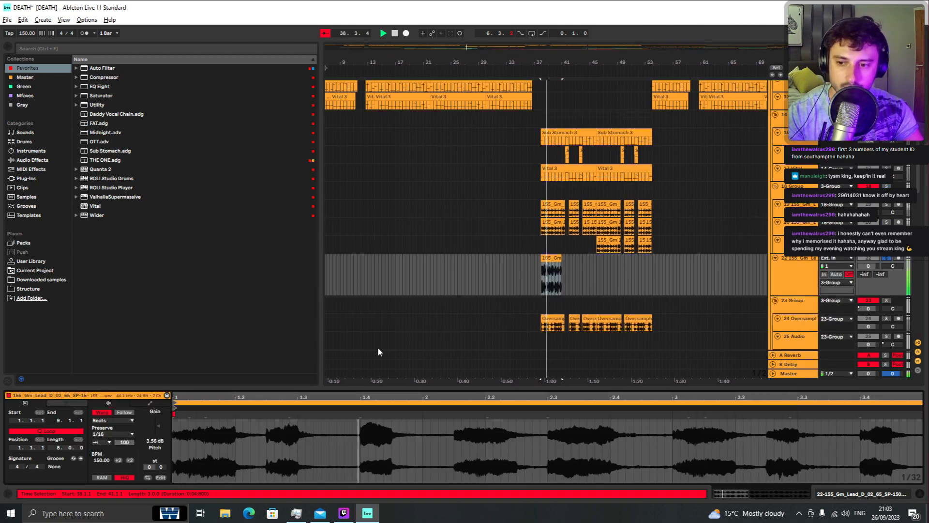
click(791, 277)
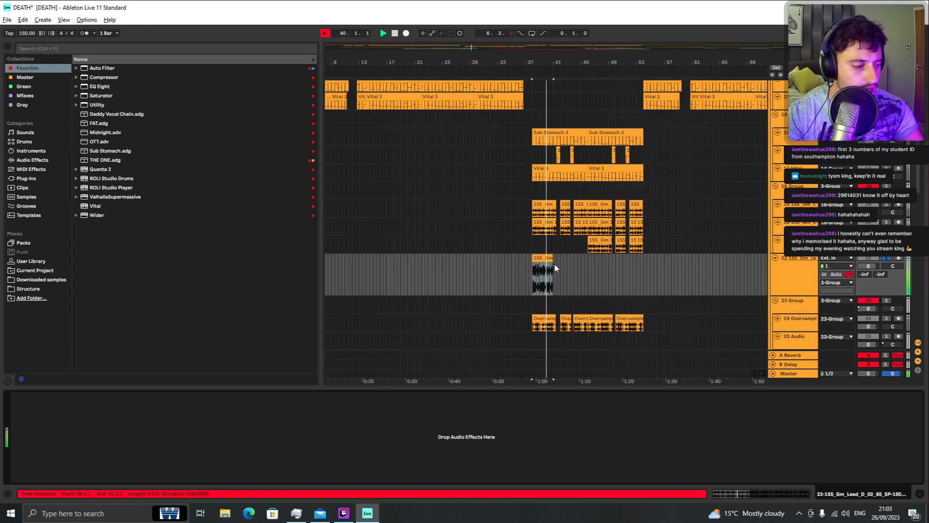
key(space)
mouse_move(545, 259)
mouse_down()
mouse_move(577, 260)
mouse_move(556, 262)
mouse_up()
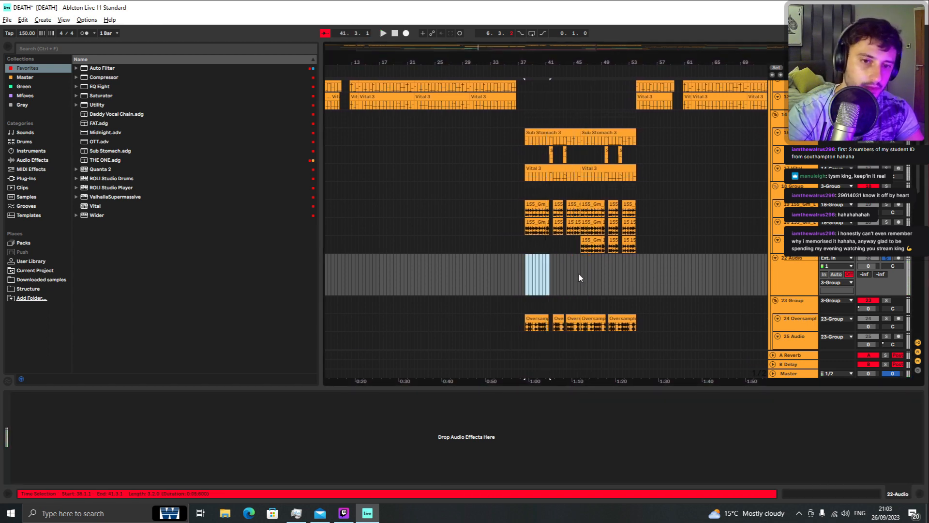
click(797, 280)
key(Delete)
Step: Select the 18 Group, play it, and open its Ruina plugin window
click(520, 192)
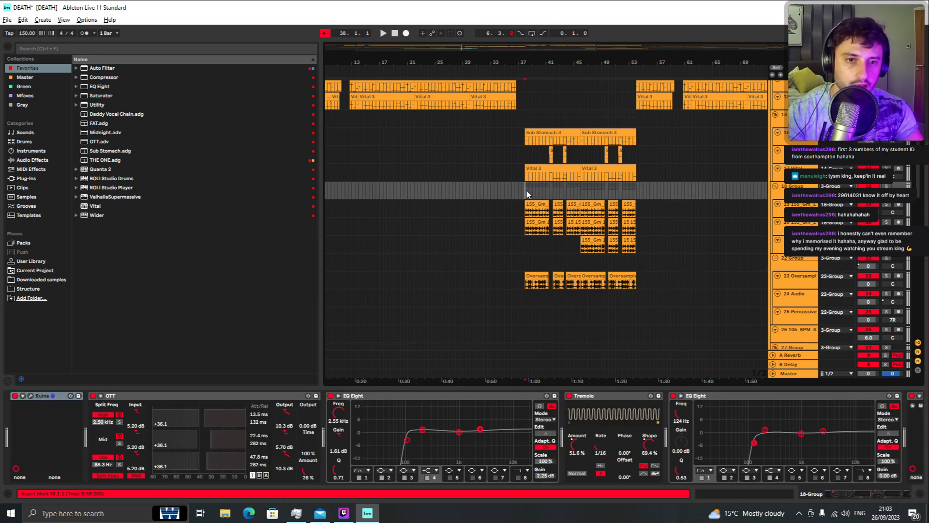
key(space)
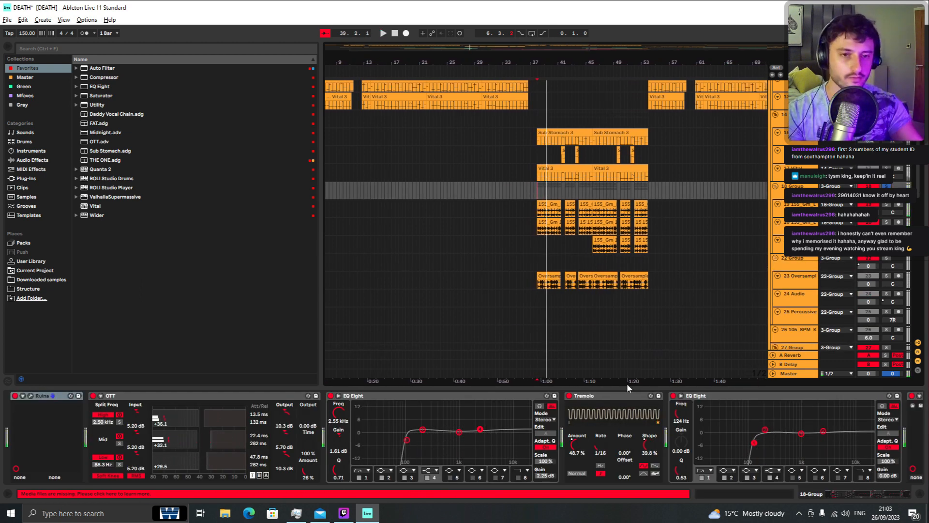
key(space)
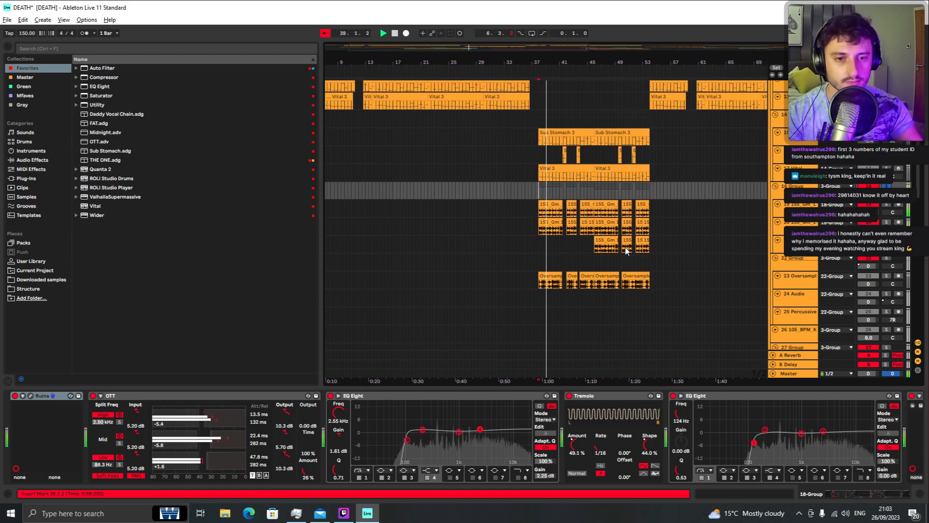
scroll(627, 251, up, 4)
click(30, 396)
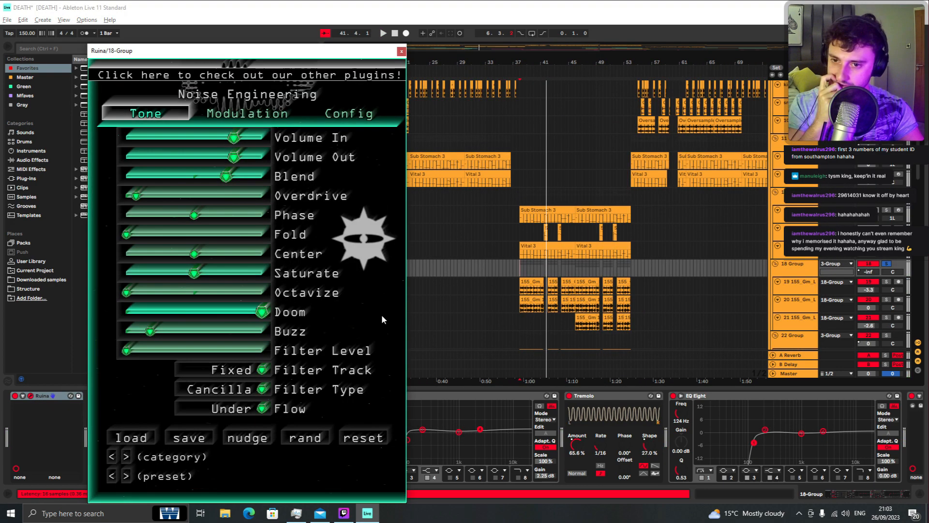
Step: Recolour the Ruina interface by setting its Graphics Hue to maximum in Config
drag(261, 55, 333, 49)
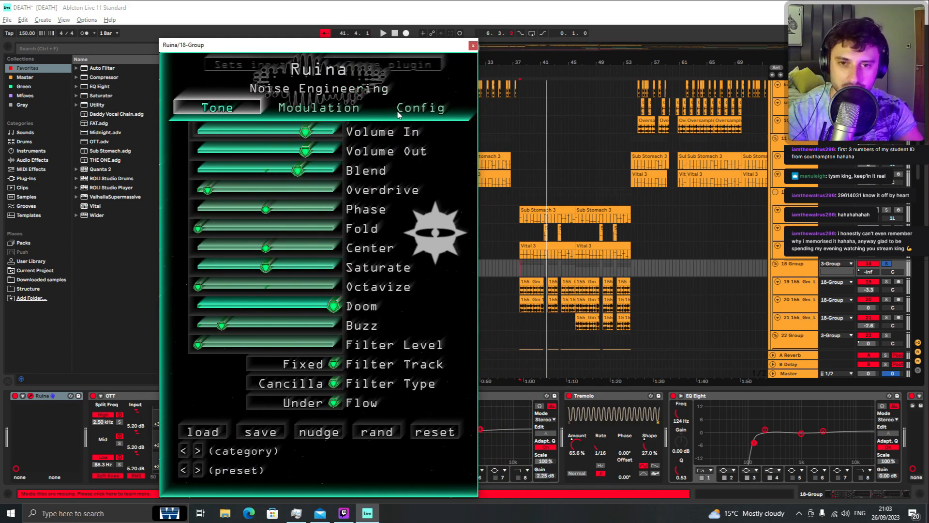
click(420, 108)
click(319, 142)
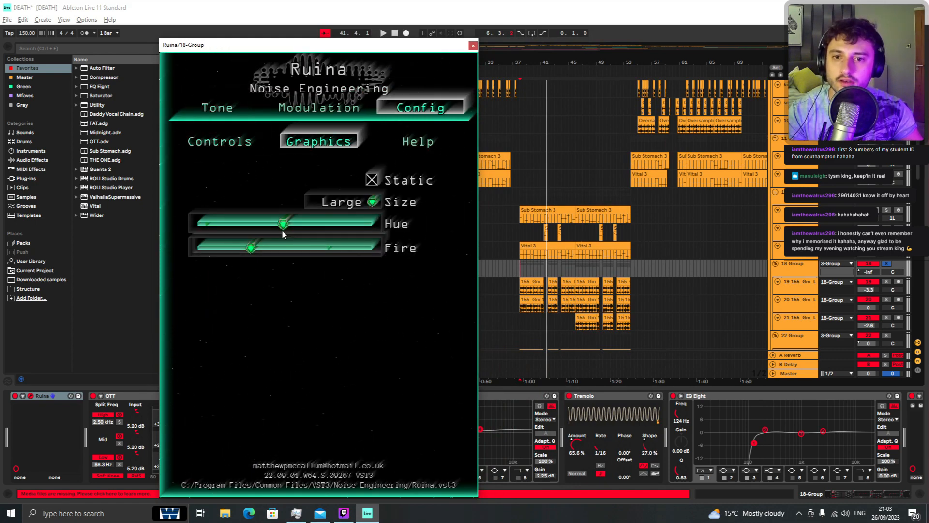
drag(283, 223, 378, 223)
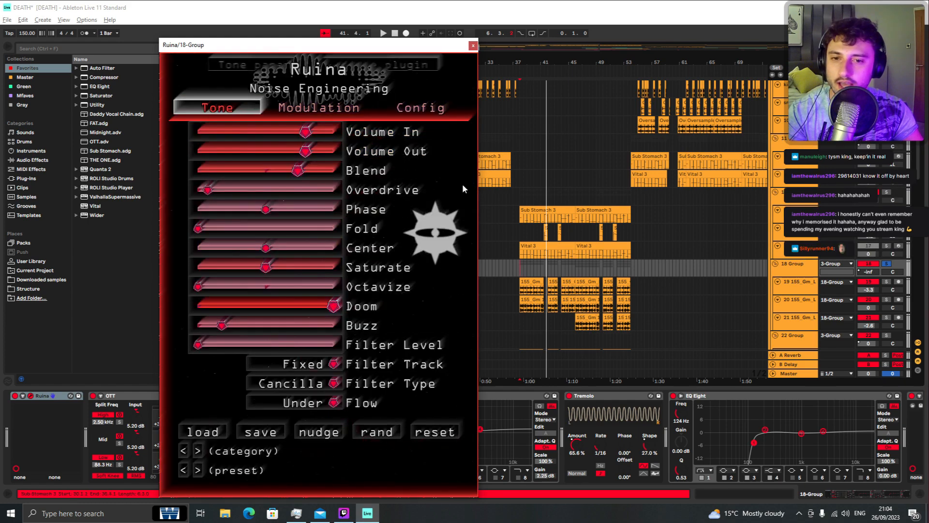
Step: View Ruina's Modulation page, return to the Tone page, and start playback
click(319, 107)
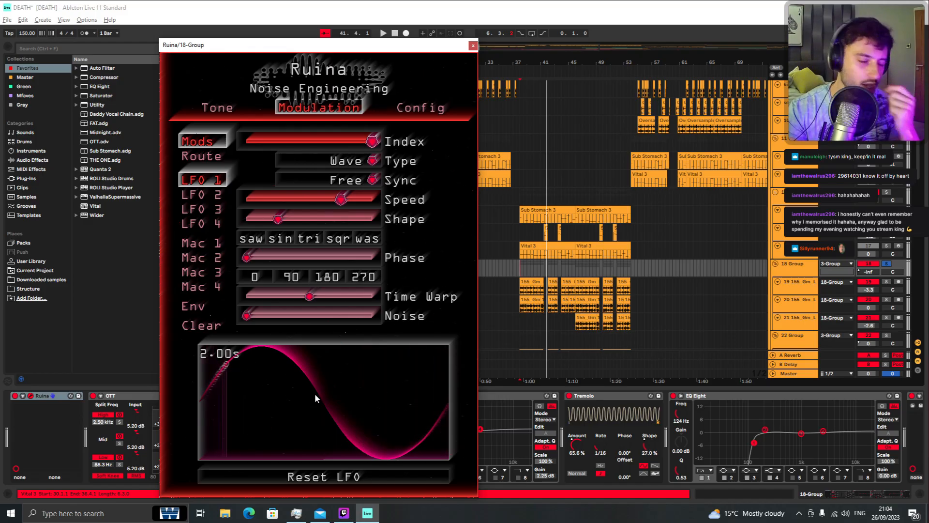
click(218, 108)
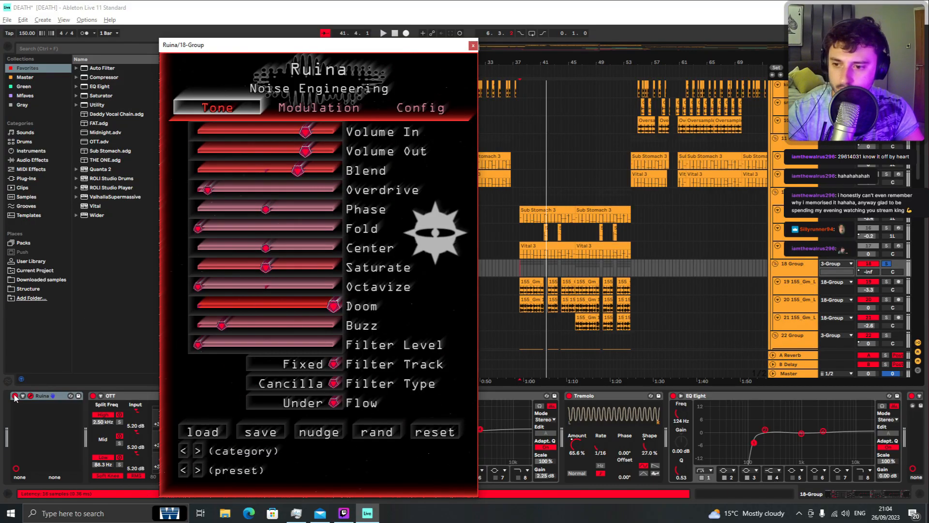
click(15, 397)
key(space)
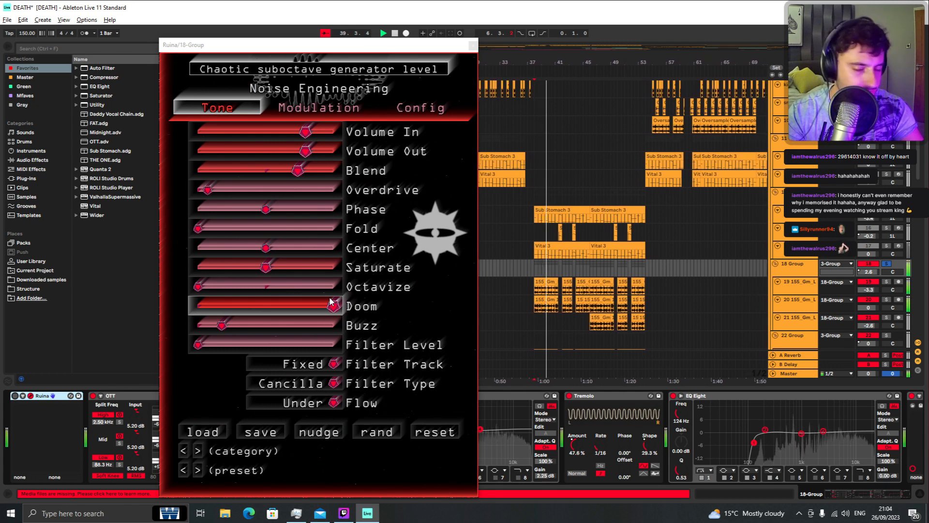
Step: Audition Ruina's Doom slider at zero and at full while the section plays
drag(332, 302, 338, 347)
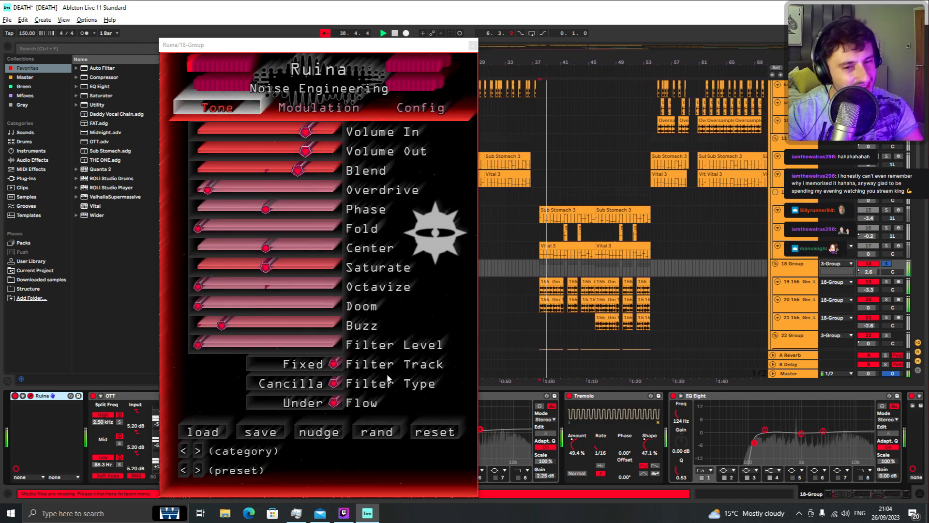
key(space)
key(space)
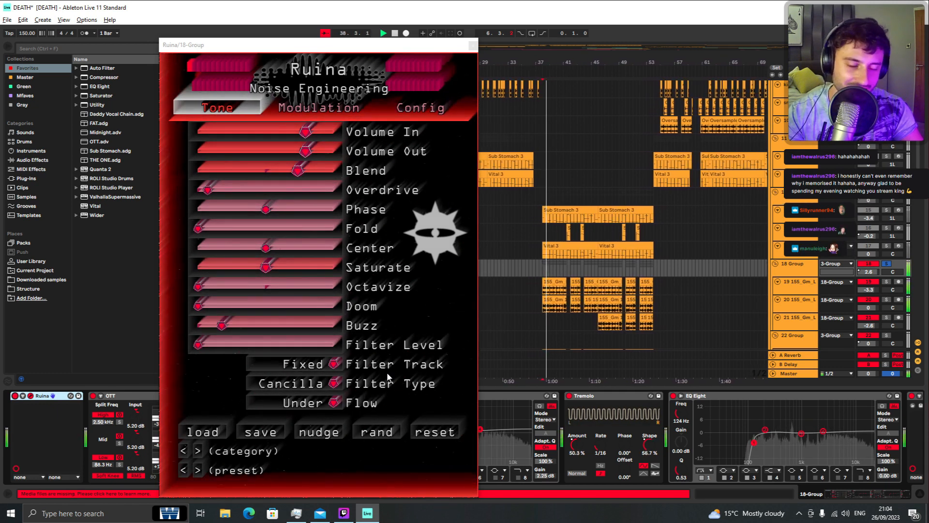
drag(202, 306, 208, 309)
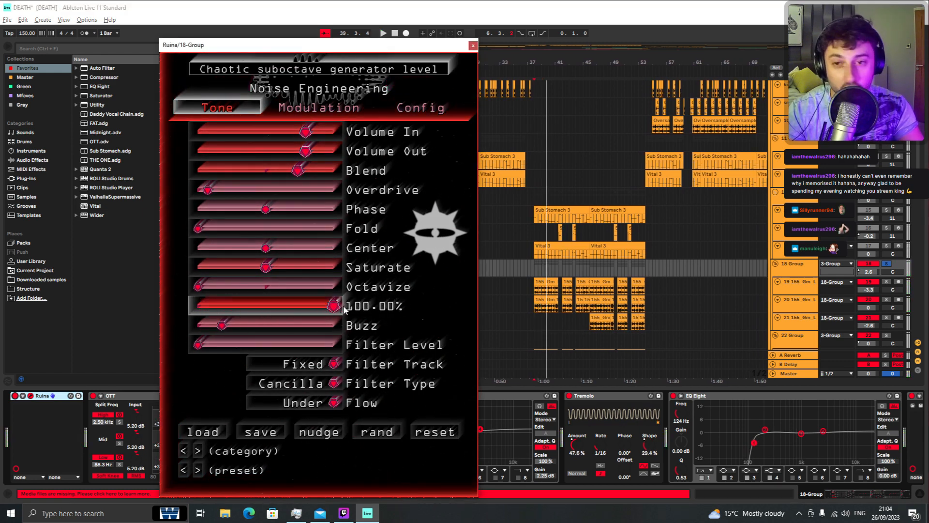
mouse_move(169, 301)
mouse_down()
mouse_move(185, 300)
mouse_move(167, 302)
mouse_up()
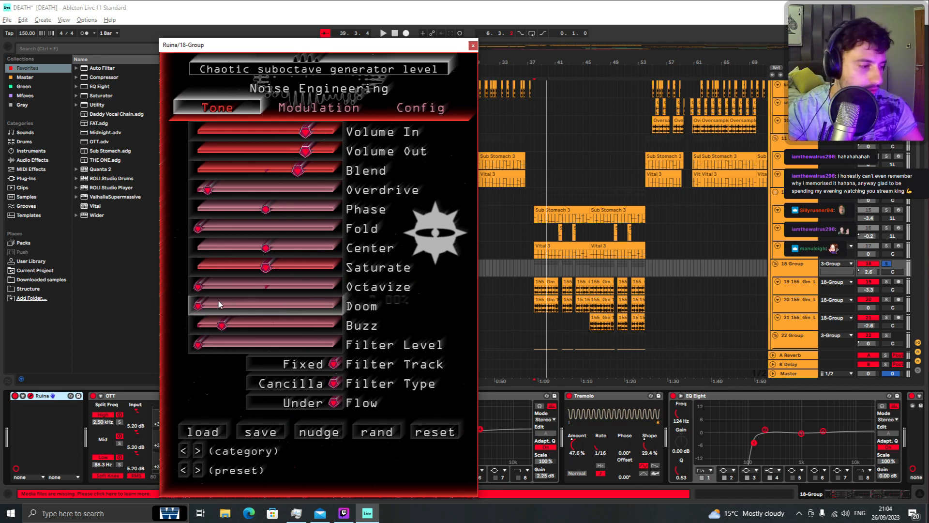
drag(216, 305, 339, 304)
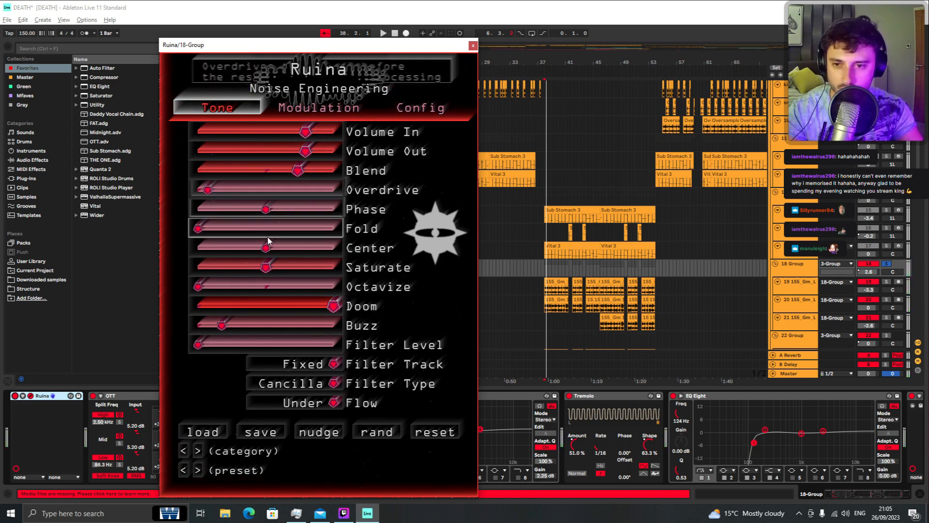
Step: Nudge Ruina's Overdrive slider, set Doom to maximum, and close the plugin window
mouse_move(215, 187)
mouse_down()
mouse_move(332, 188)
mouse_move(209, 190)
mouse_up()
drag(156, 311, 421, 310)
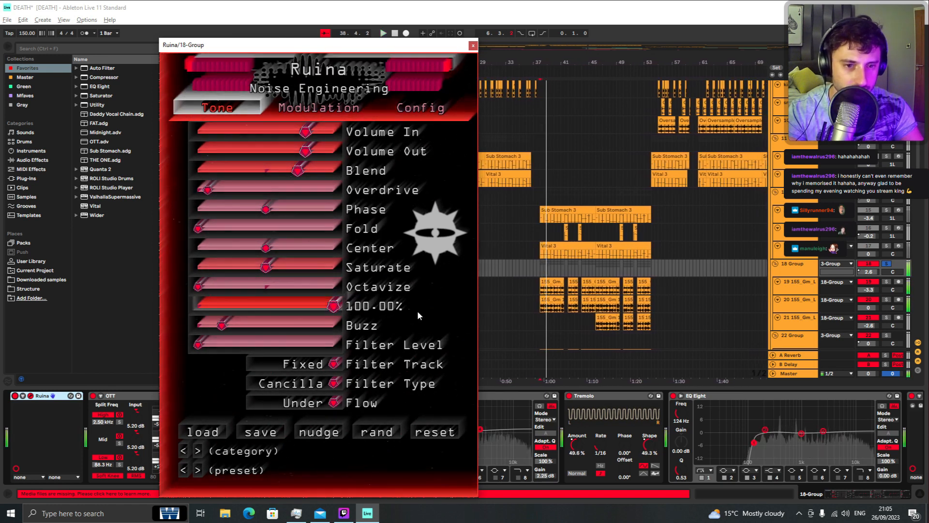
click(474, 46)
Step: Solo the Sub Stomach track in the drop section and play from bar 37
scroll(335, 256, right, 5)
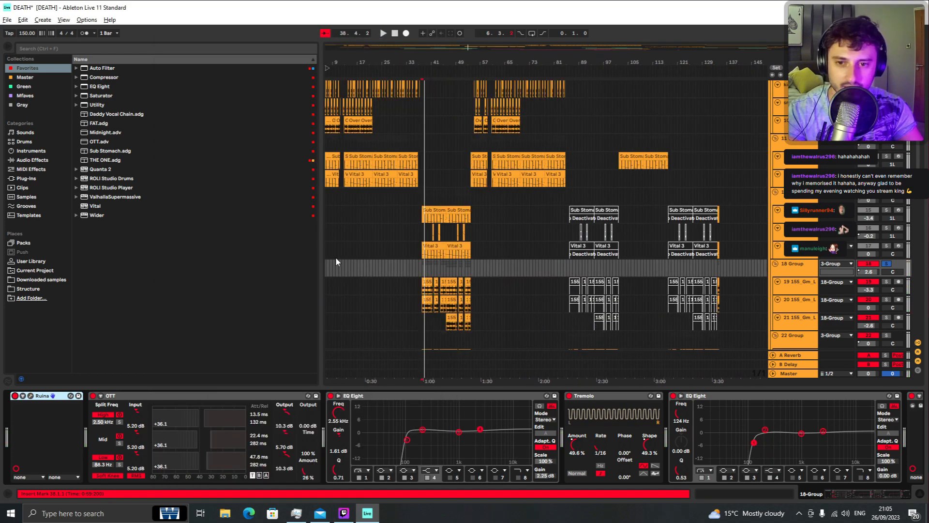
key(space)
scroll(448, 273, left, 5)
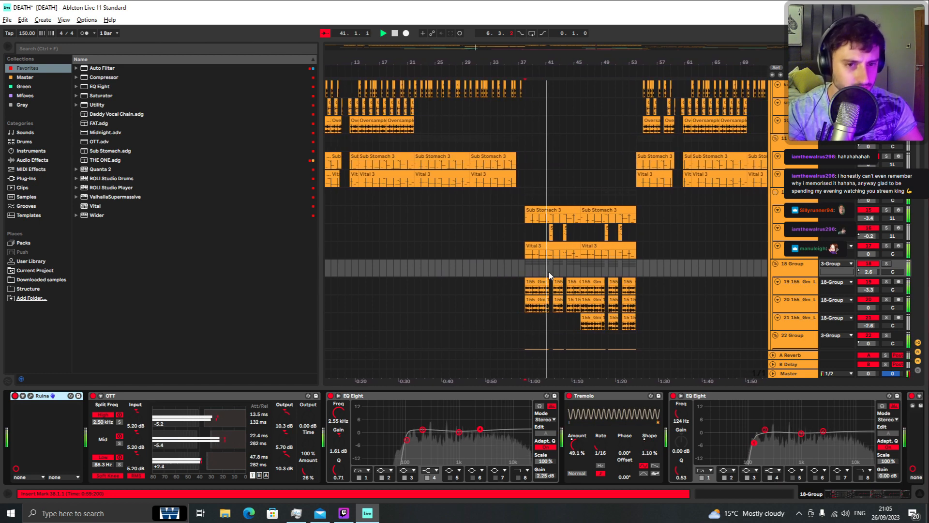
scroll(548, 275, up, 2)
scroll(547, 270, down, 3)
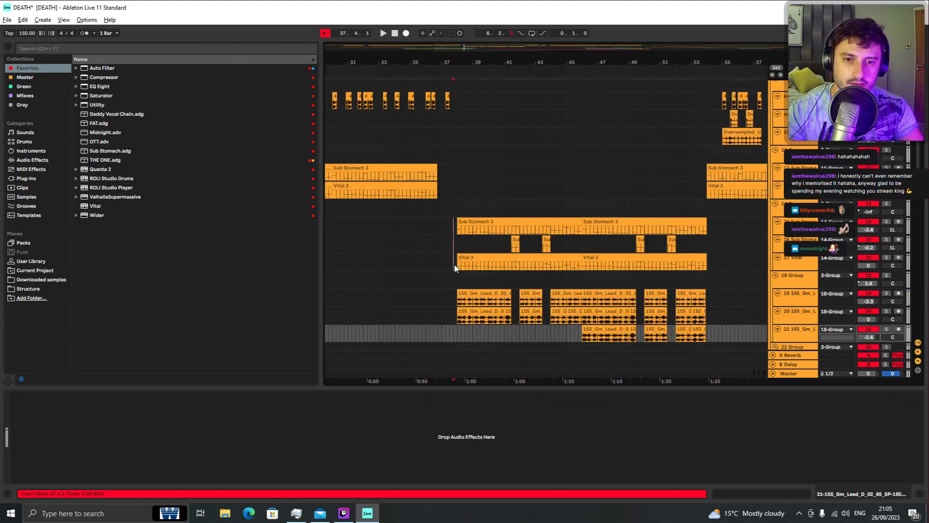
click(460, 232)
key(s)
key(space)
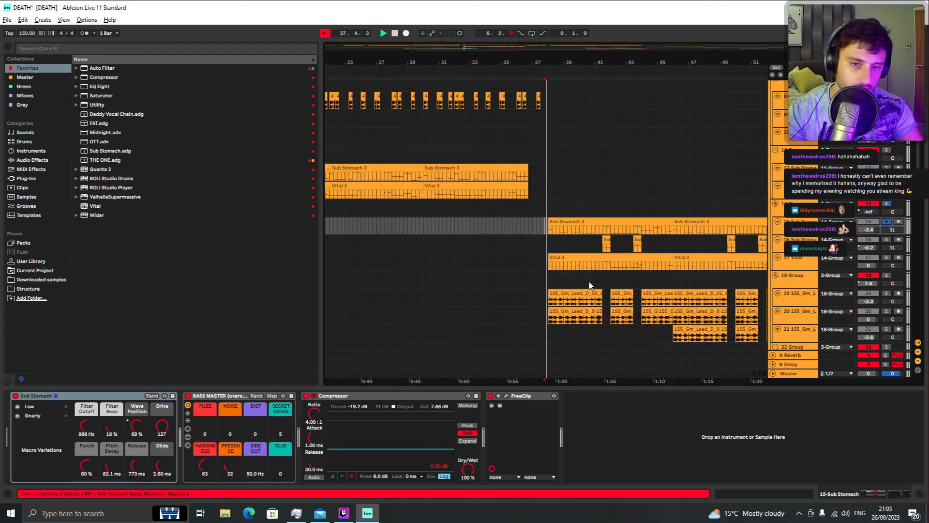
Step: Select the earlier Sub Stomach track and then the soloed one to inspect their devices, playing each
scroll(438, 228, down, 3)
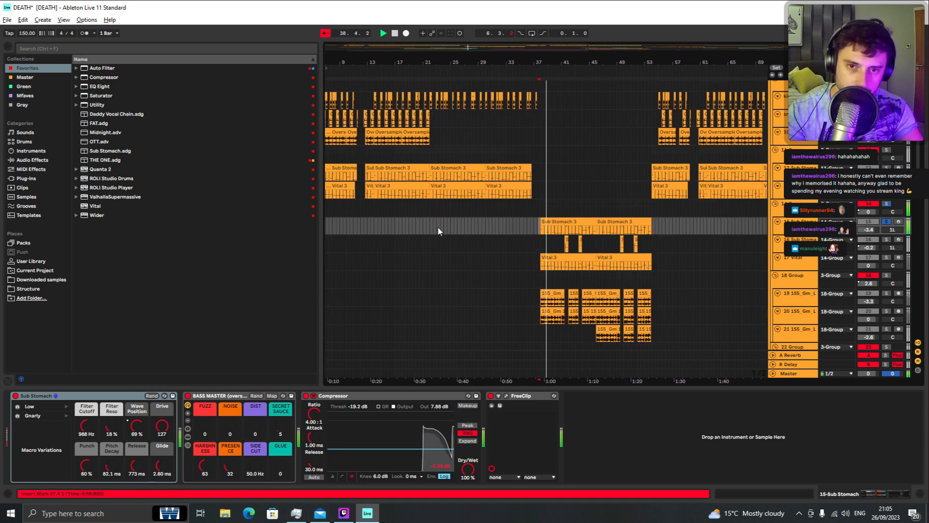
key(space)
click(430, 178)
key(space)
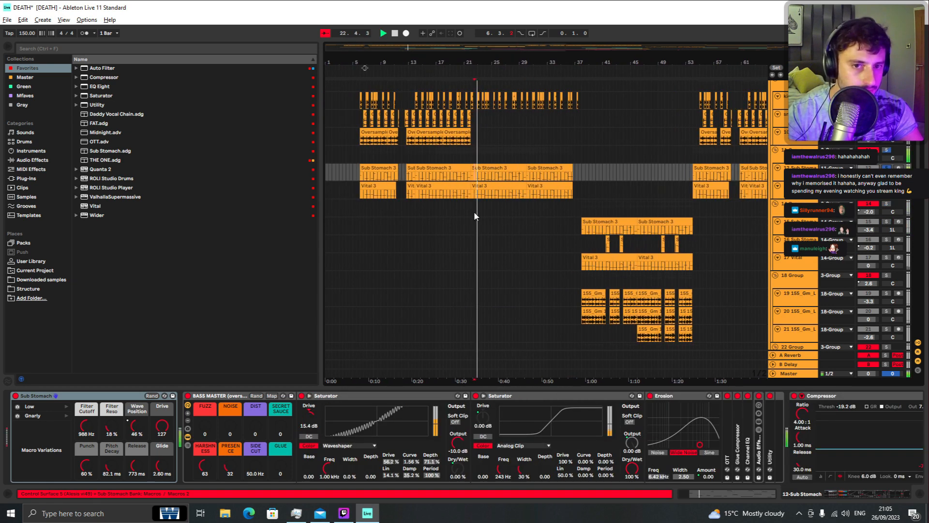
click(582, 232)
key(space)
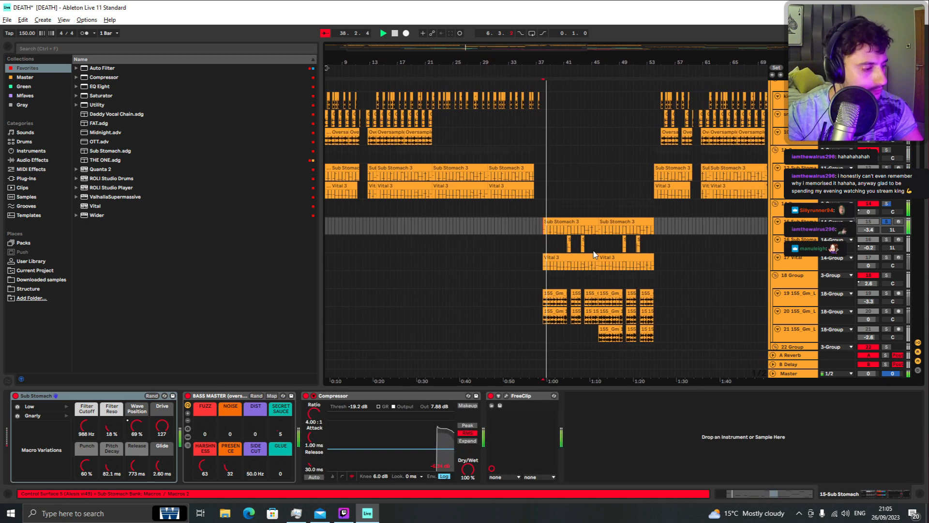
scroll(594, 253, up, 5)
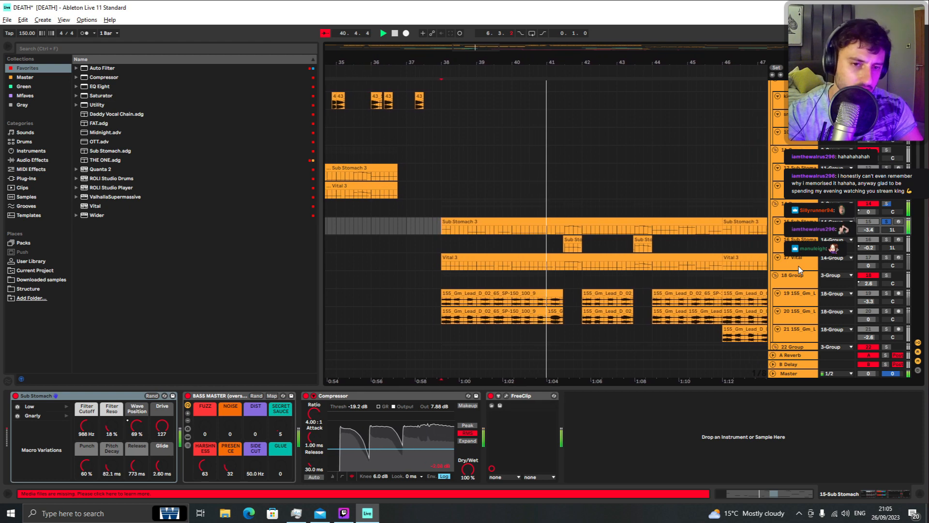
Step: Move down to the Vital track, solo it, and play the drop section
key(space)
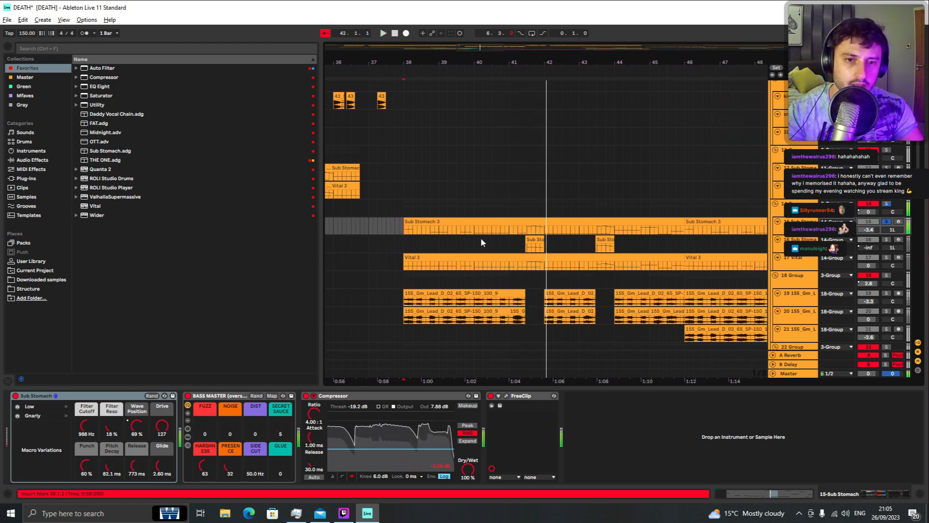
key(Down)
key(Down)
key(s)
key(space)
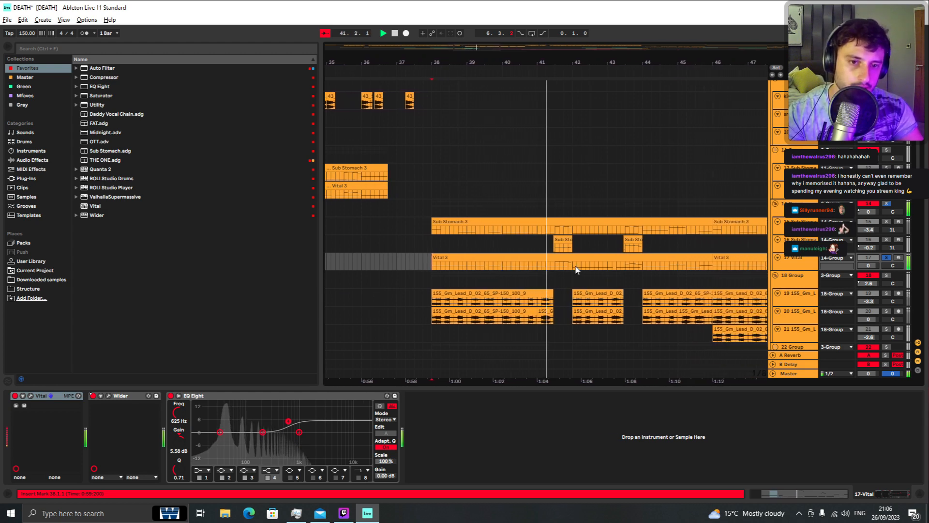
Step: Solo the second Sub Stomach track and open, then close, its Wider plugin window
click(540, 248)
key(s)
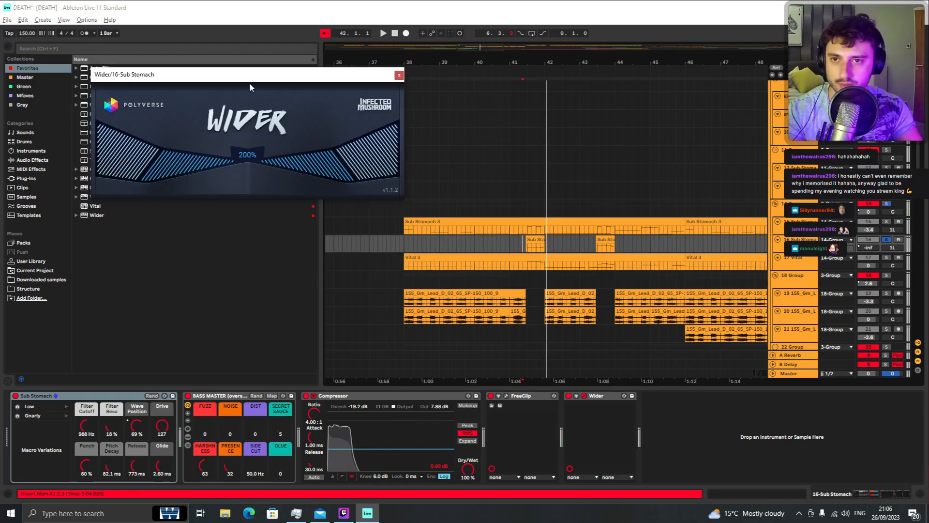
drag(249, 82, 194, 100)
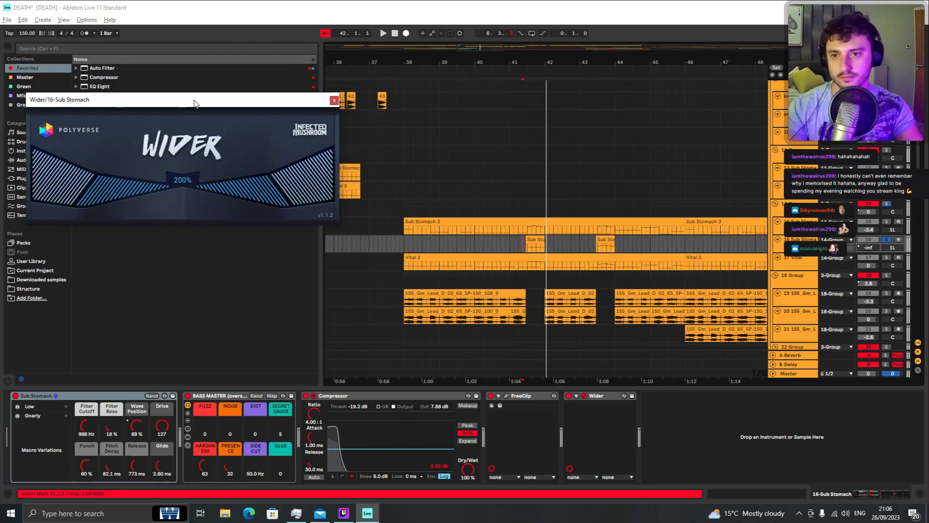
click(333, 100)
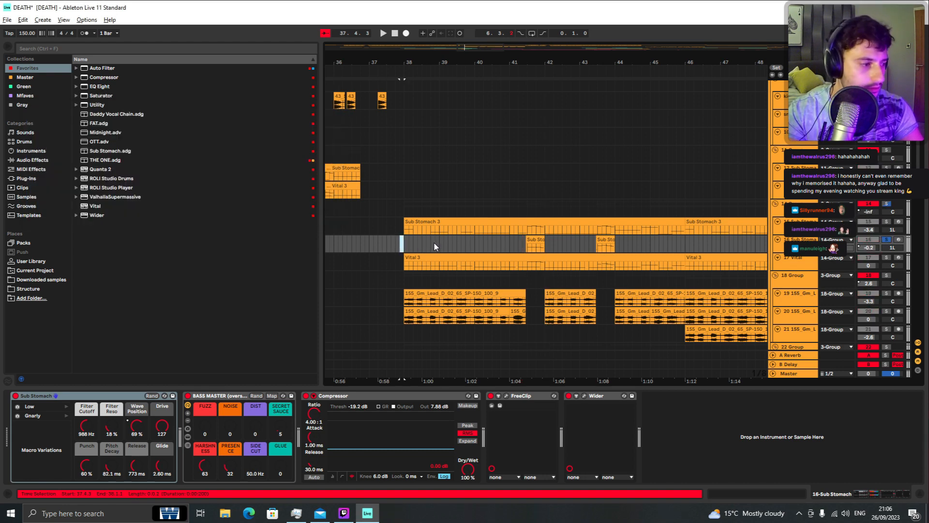
Step: Select a short time range across the Sub Stomach and Vital tracks around bar 41 and play it
key(space)
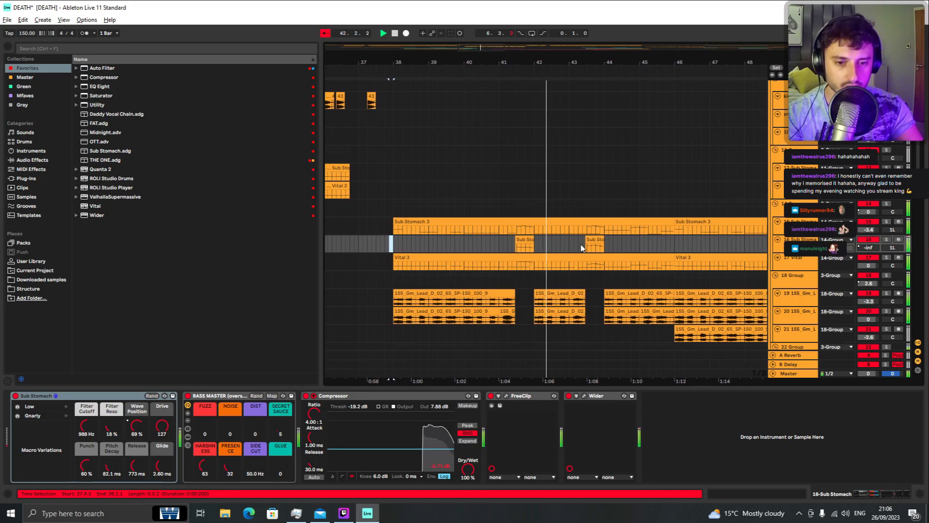
key(space)
drag(574, 247, 473, 248)
drag(537, 248, 511, 270)
click(507, 247)
key(space)
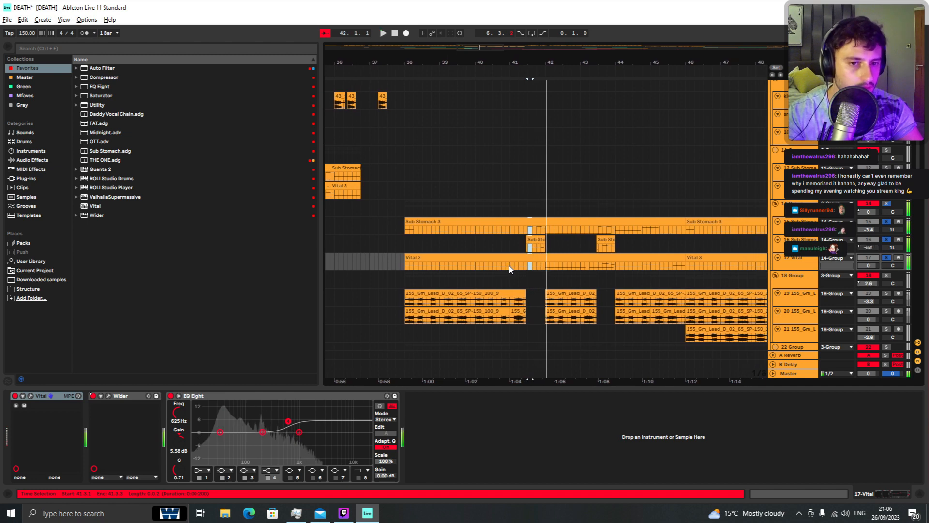
Step: Play the soloed drop from bar 38, restarting playback and reselecting the Sub Stomach track
key(space)
click(410, 246)
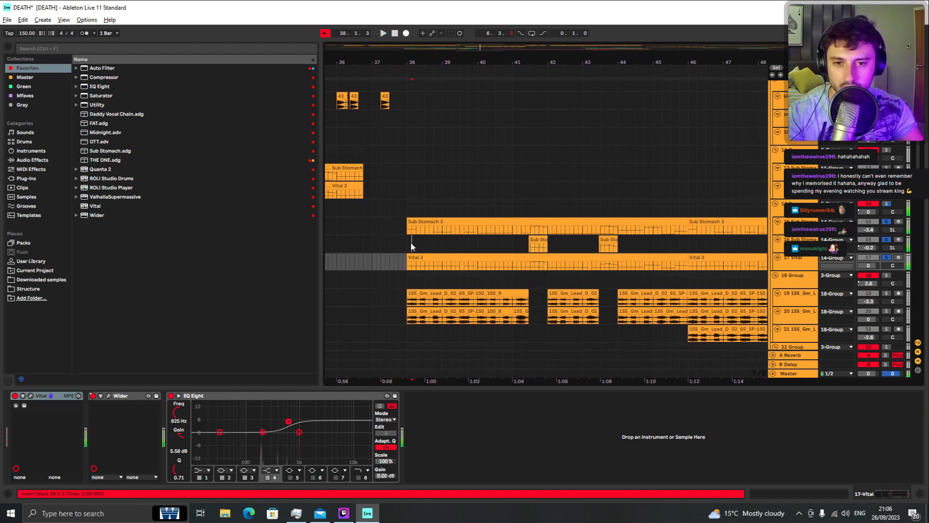
key(space)
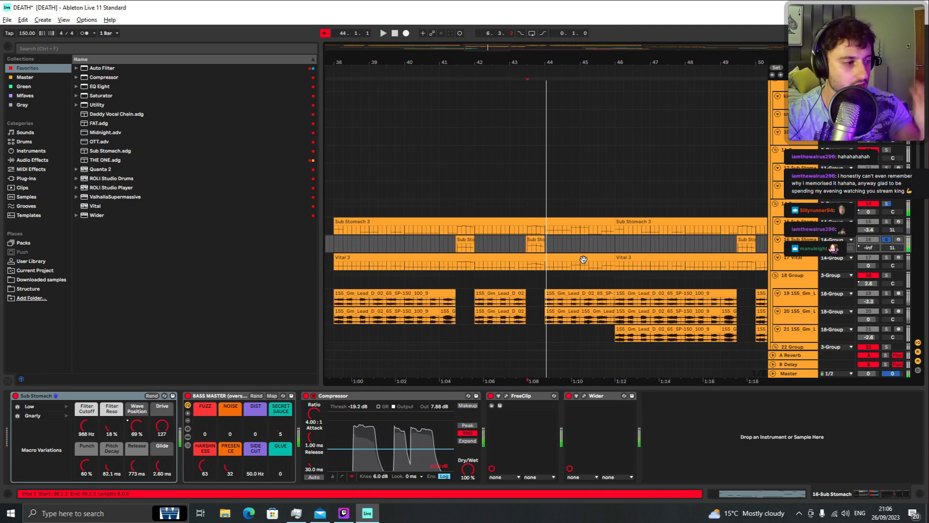
key(space)
click(458, 247)
key(space)
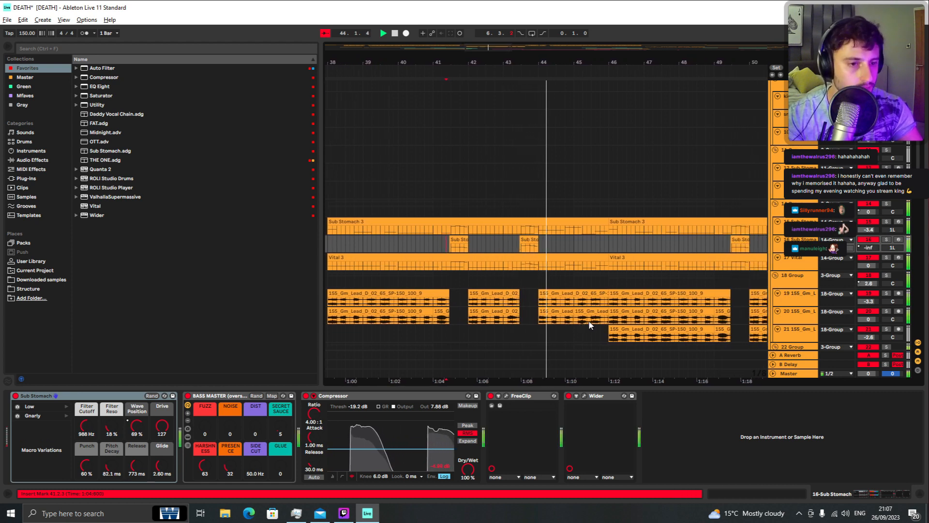
scroll(574, 301, down, 4)
scroll(574, 303, up, 4)
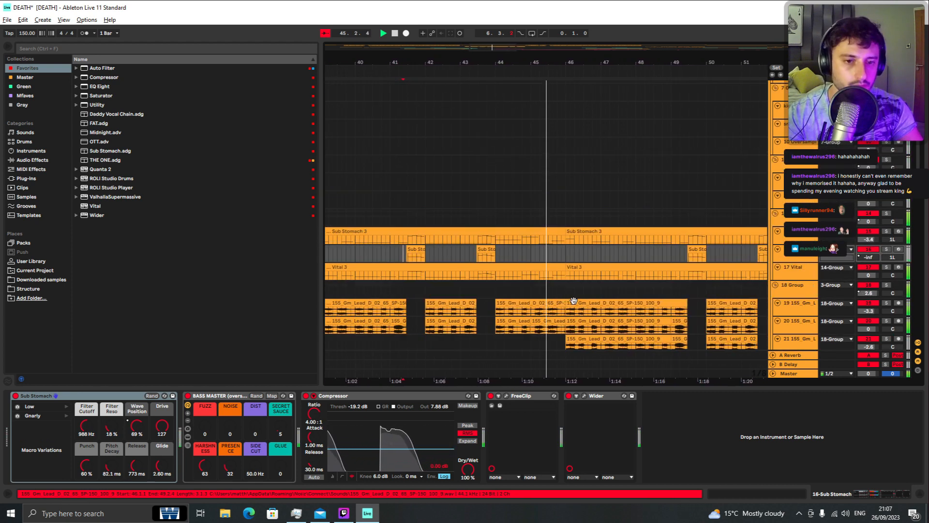
scroll(573, 301, down, 2)
scroll(574, 302, up, 1)
key(space)
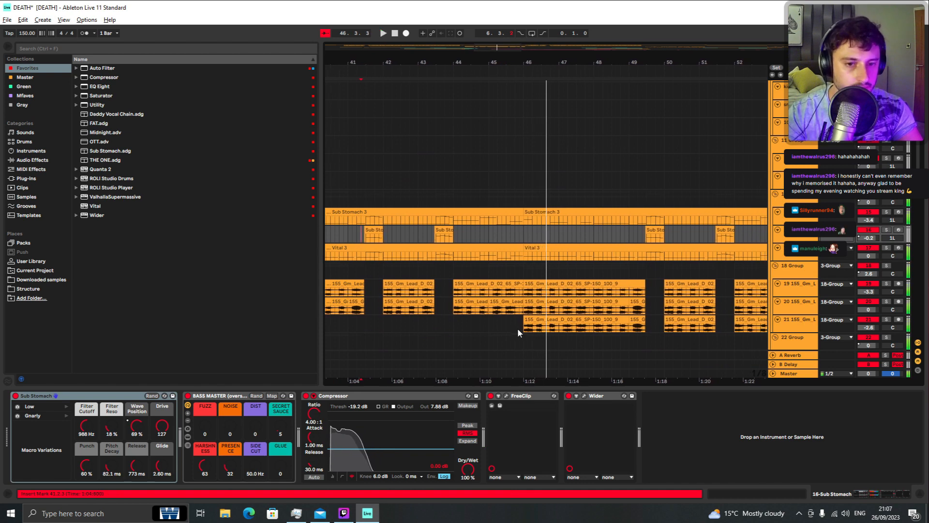
Step: Open a 155_Gm_Lead clip on track 21 in Clip View, enlarge the view, and set warp mode to Beats
click(520, 326)
key(space)
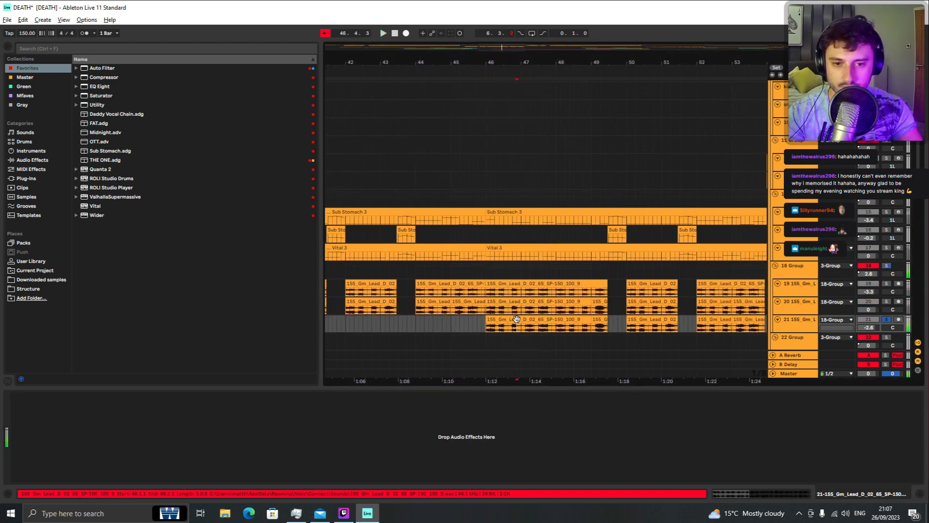
double_click(516, 319)
drag(526, 387, 527, 196)
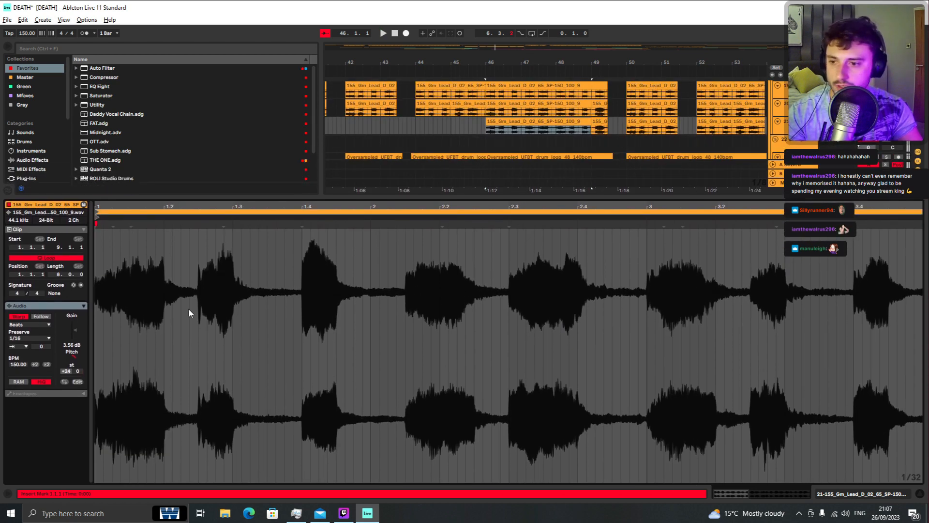
click(23, 325)
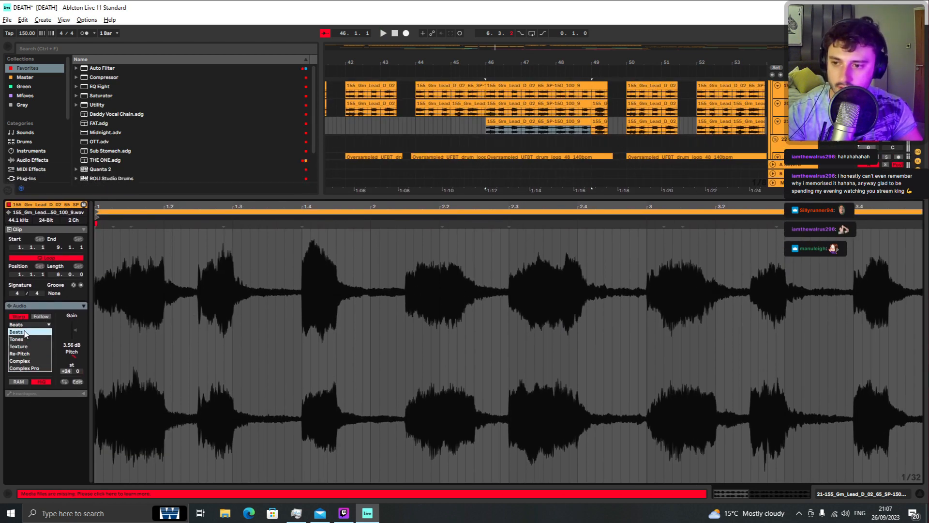
click(23, 333)
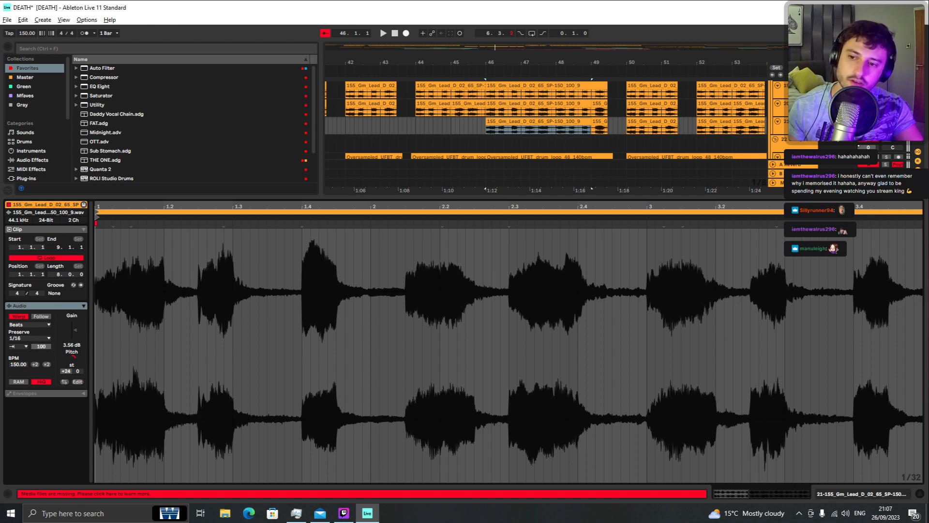
Step: Lower the clip's transient envelope to 0 while auditioning it
key(space)
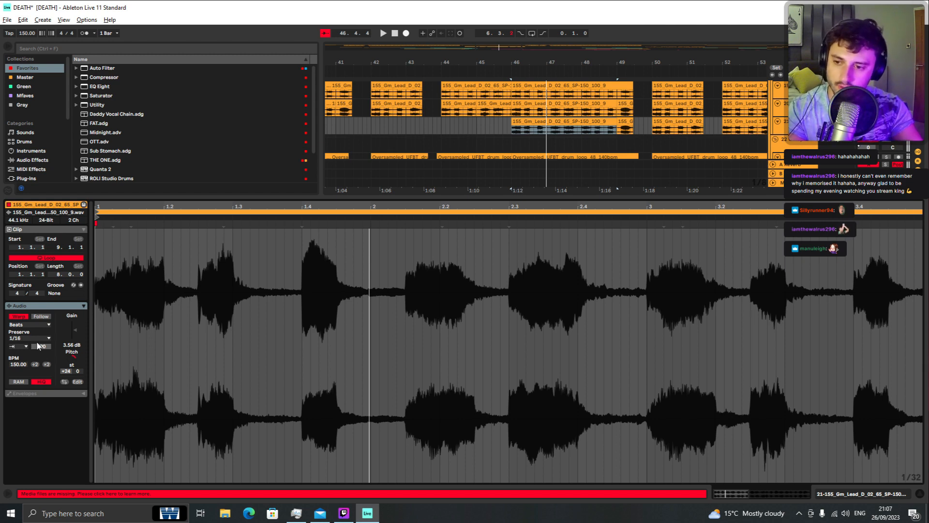
drag(41, 347, 42, 396)
key(space)
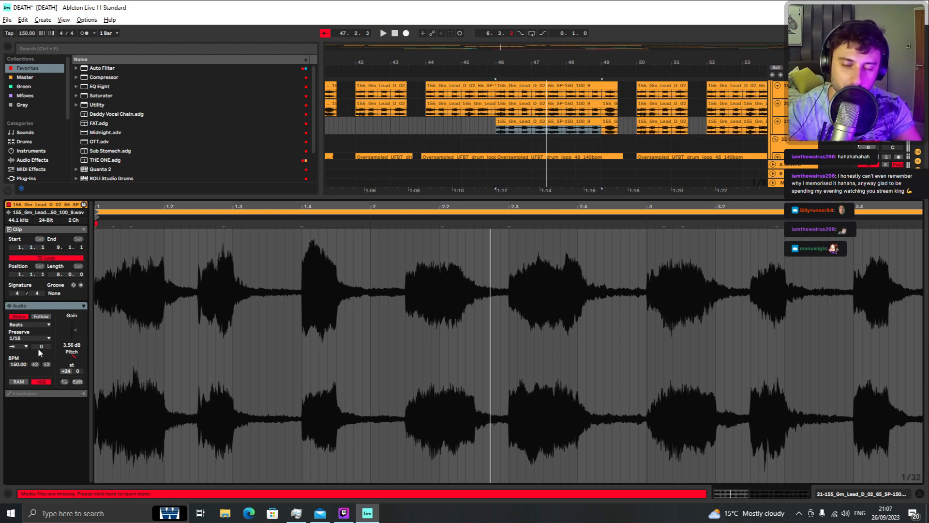
key(space)
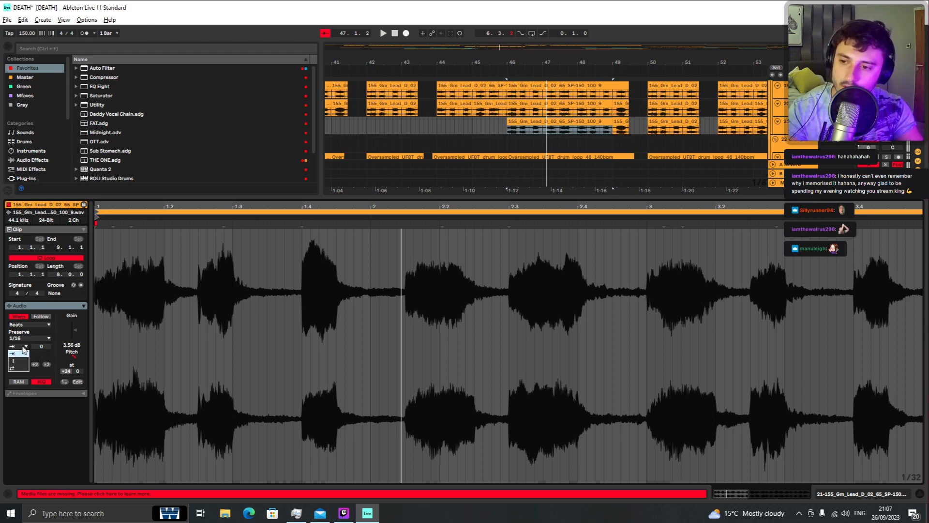
Step: Change the Beats transient loop mode a few times and audition the clip
click(23, 346)
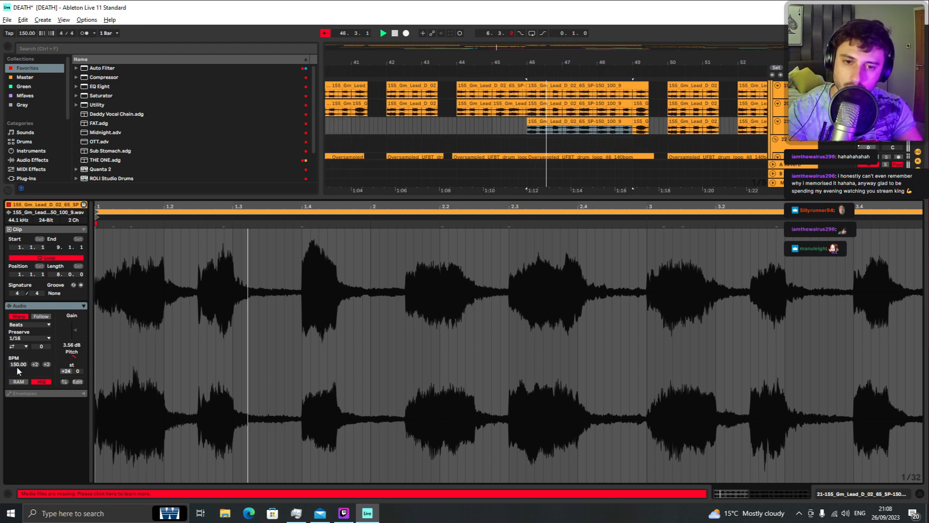
click(19, 366)
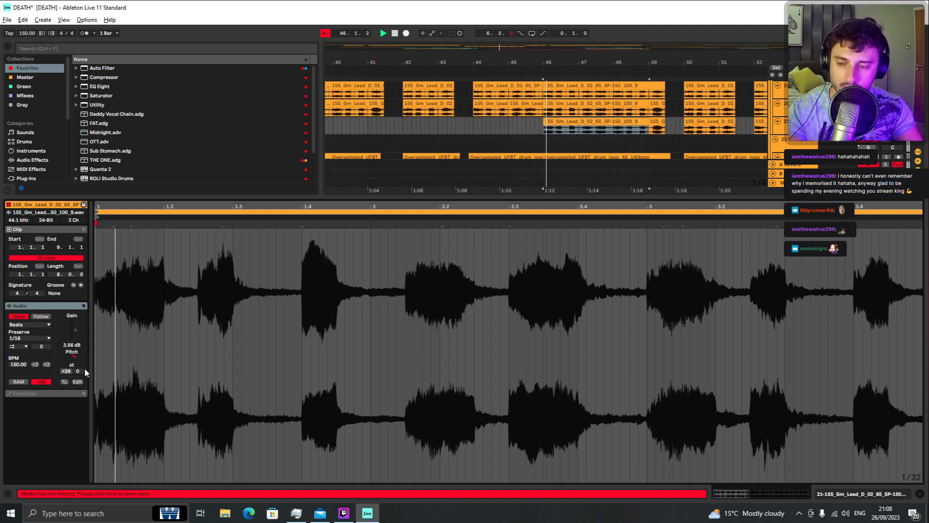
click(15, 349)
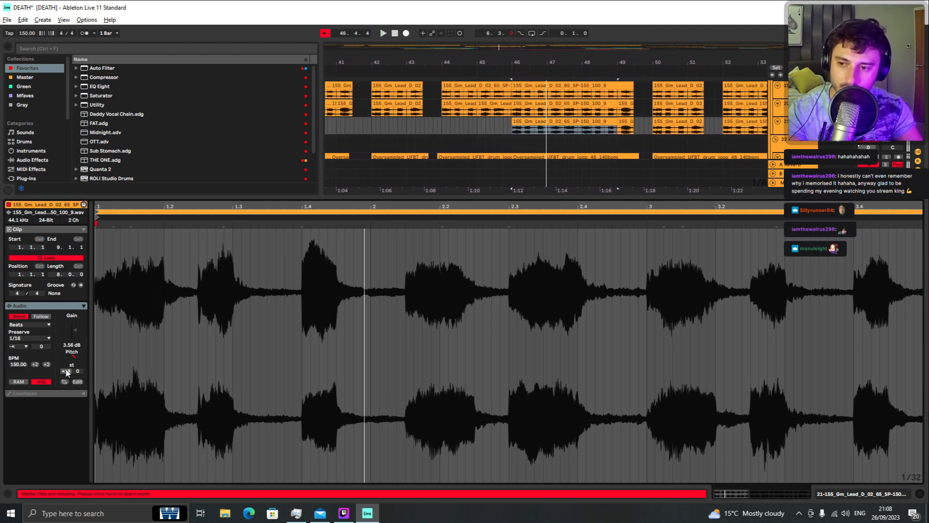
key(space)
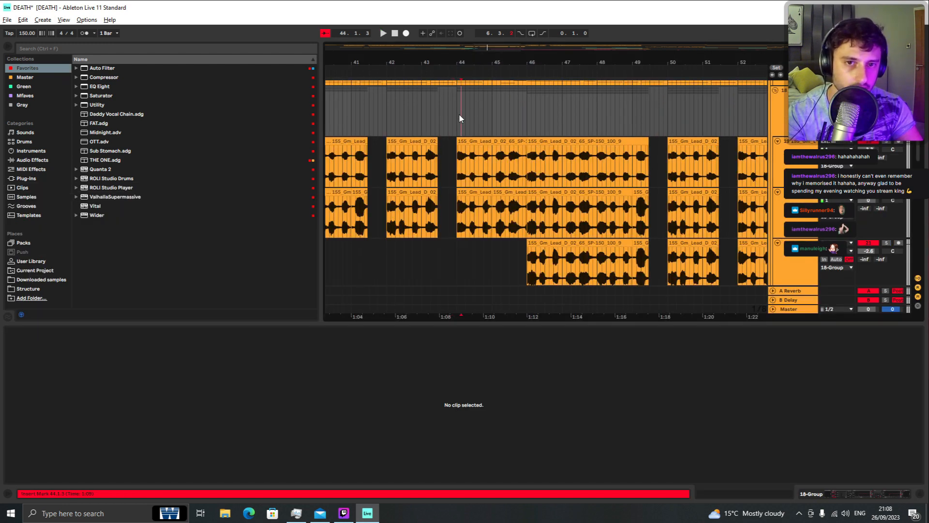
Step: Play the lead group section and zoom out to review the surrounding arrangement
key(space)
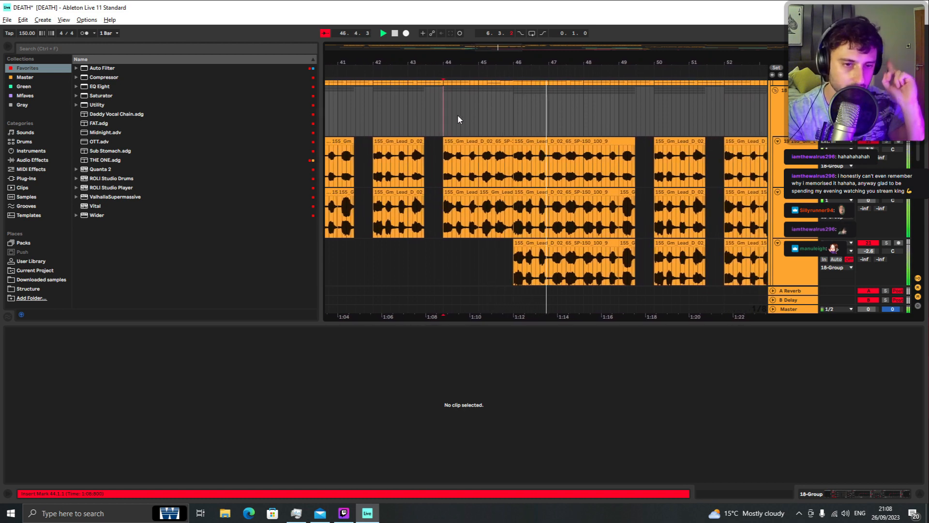
scroll(461, 114, down, 5)
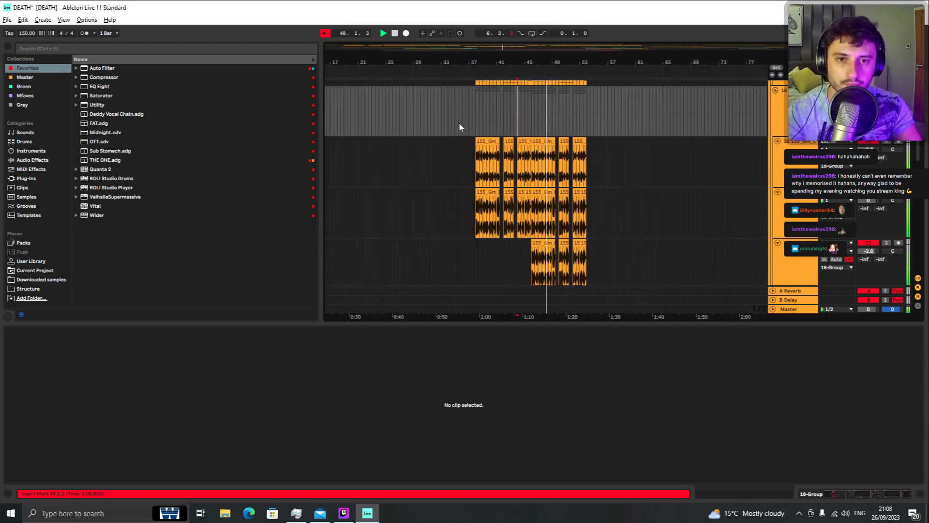
key(space)
drag(467, 114, 474, 114)
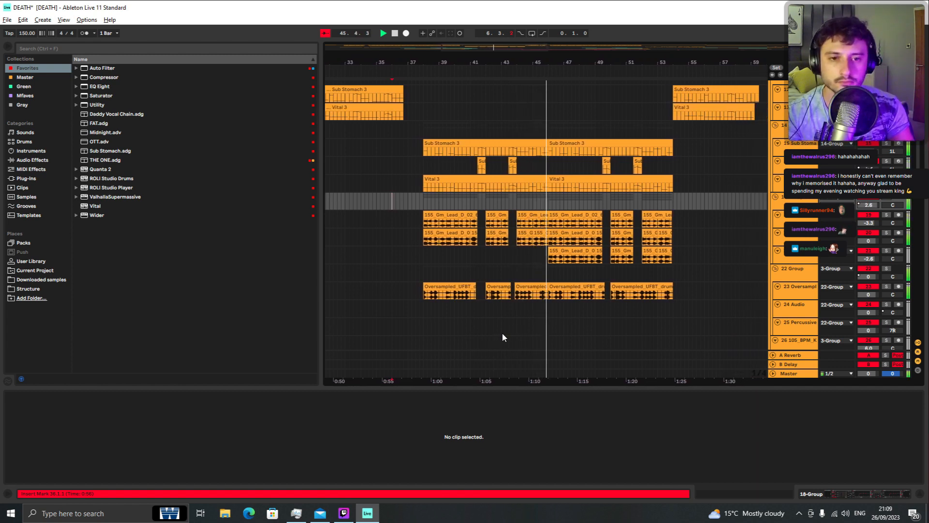
scroll(512, 300, up, 3)
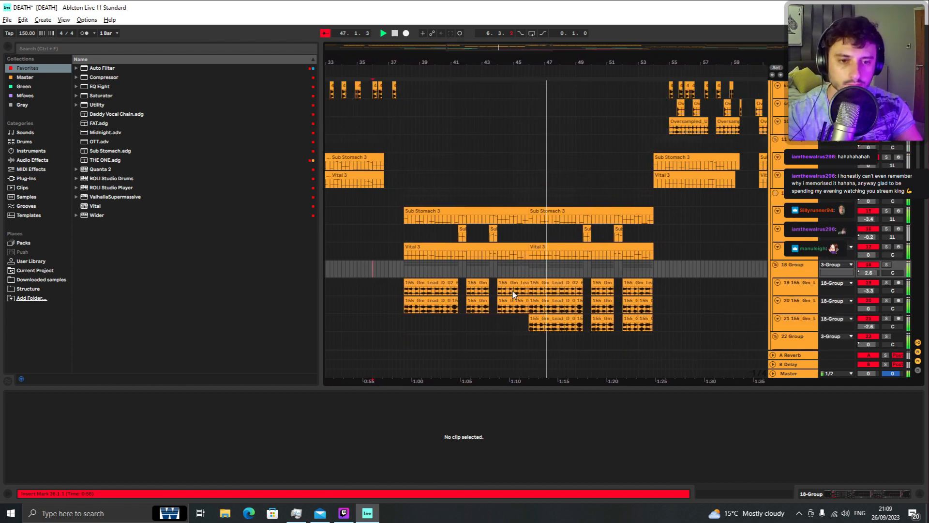
scroll(508, 286, down, 5)
scroll(480, 259, up, 3)
scroll(483, 262, up, 3)
Step: Browse the vocal tracks and the DEATH (Feat. Nik Yato) reference track, playing from around bar 73
drag(436, 141, 712, 323)
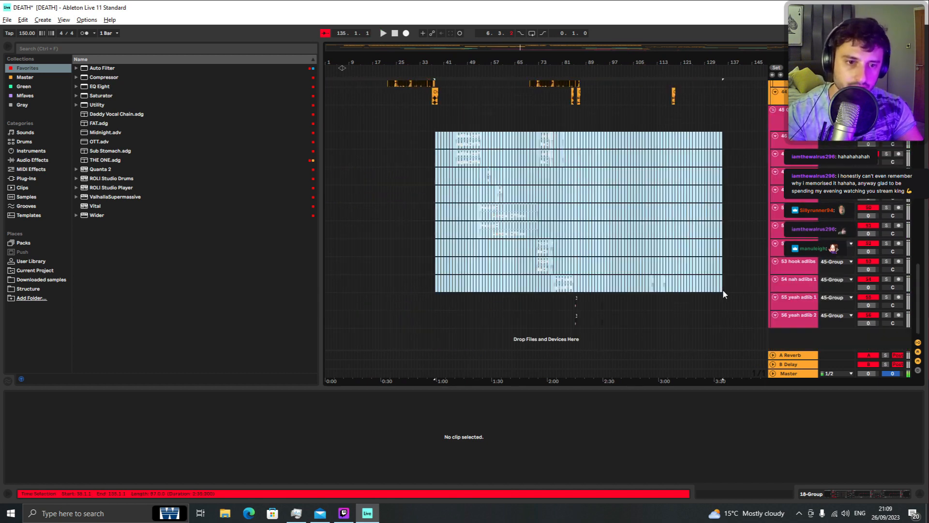
click(579, 213)
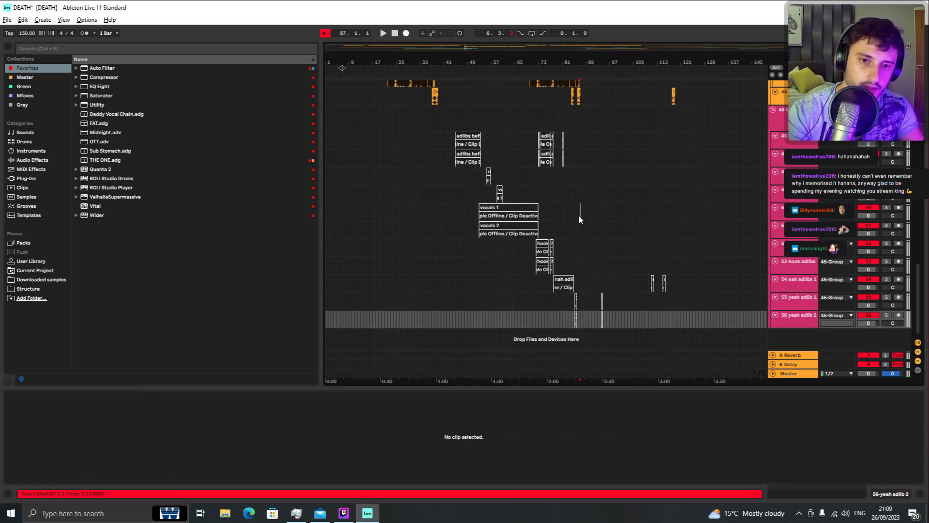
click(511, 208)
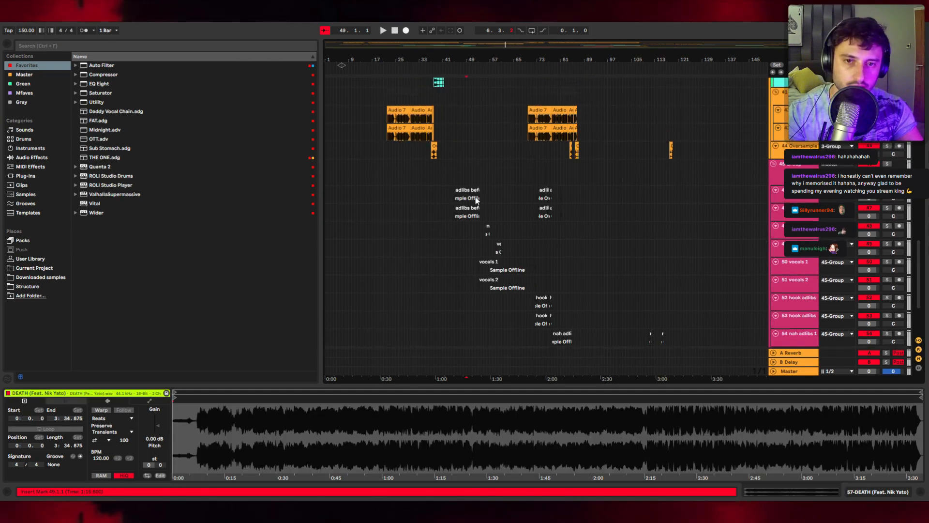
scroll(454, 211, down, 5)
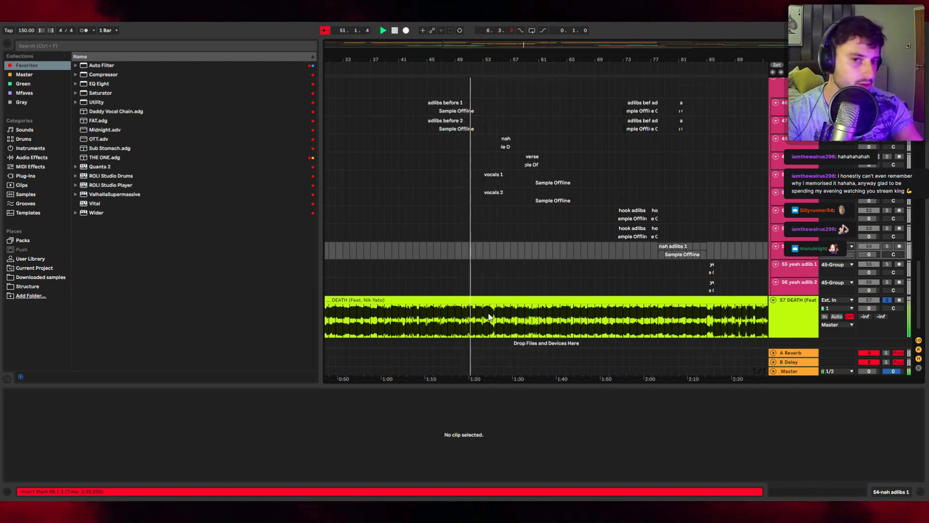
scroll(532, 269, up, 1)
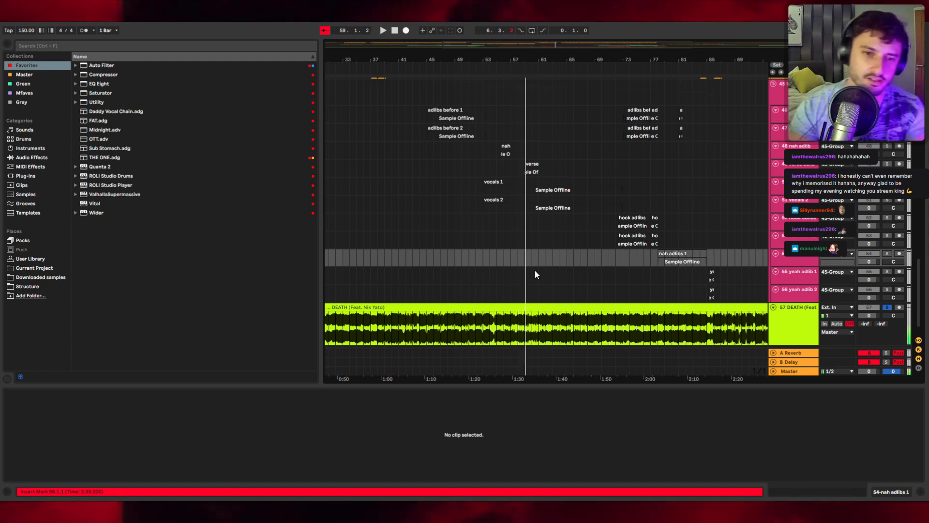
scroll(535, 274, up, 4)
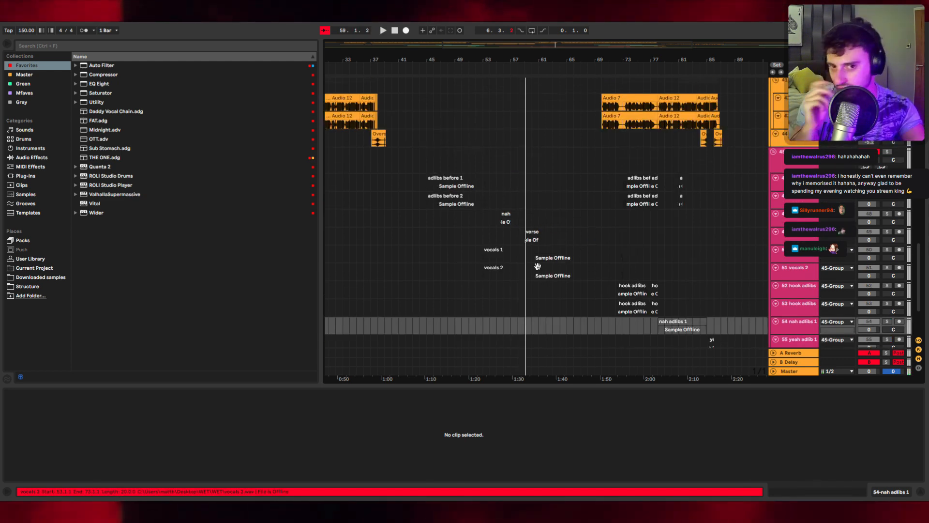
drag(555, 268, 546, 220)
drag(406, 131, 606, 226)
scroll(624, 261, down, 3)
click(548, 312)
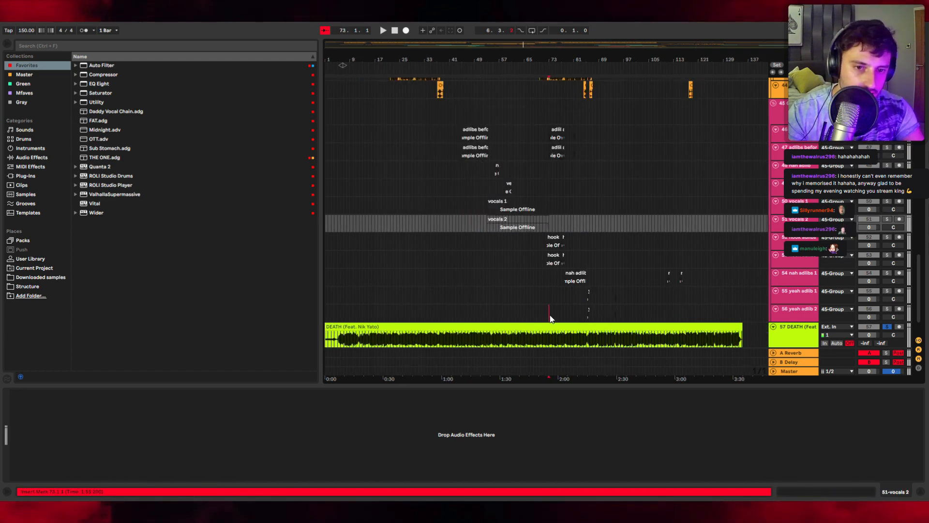
scroll(548, 311, up, 3)
key(space)
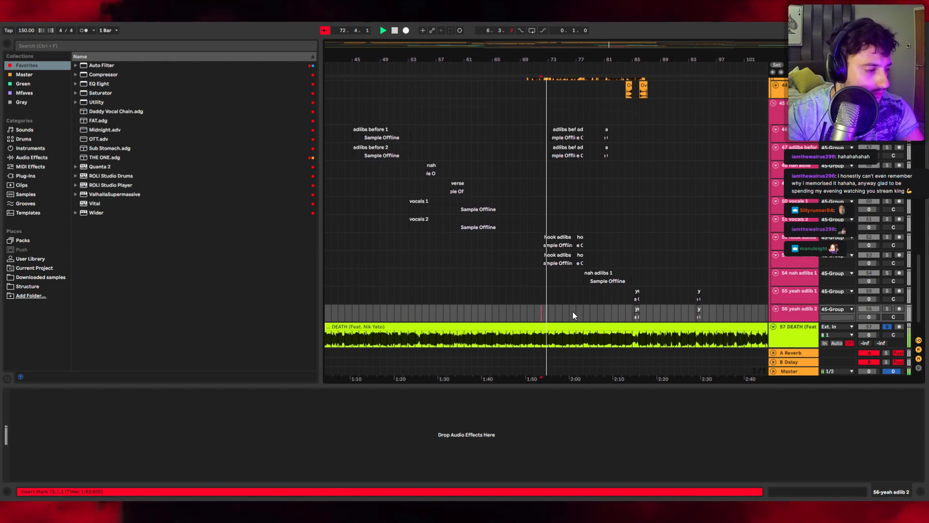
scroll(518, 250, up, 3)
scroll(549, 249, up, 15)
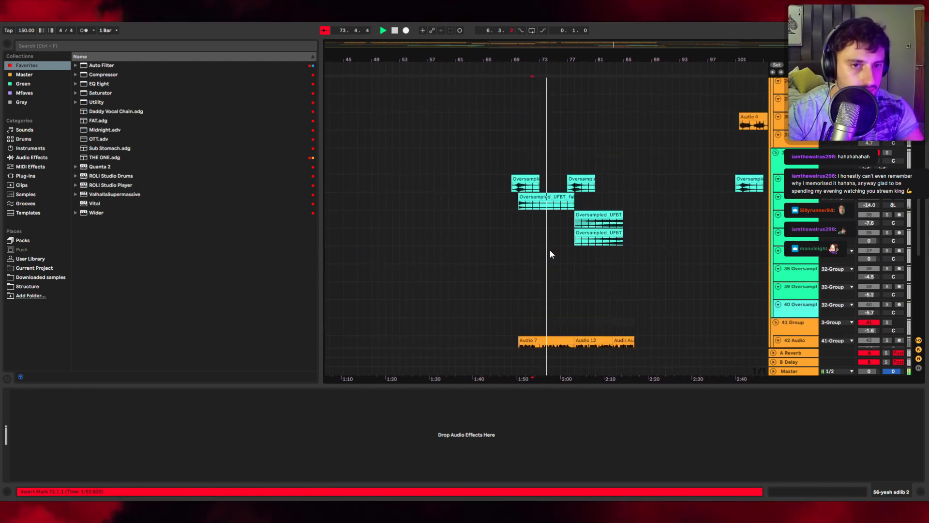
Step: Scroll through the arrangement and make time selections across the lead group clips around bars 84 to 101
scroll(553, 248, down, 3)
scroll(554, 247, up, 5)
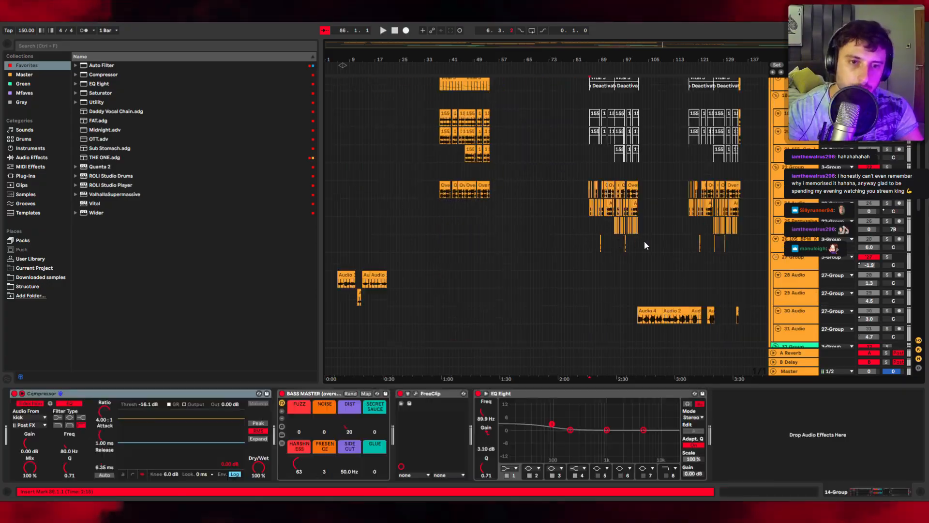
scroll(687, 243, up, 3)
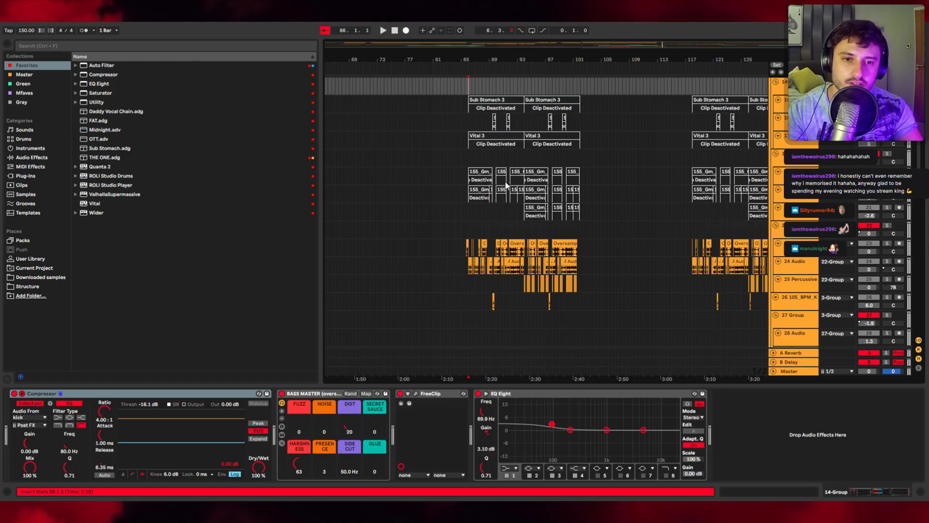
scroll(293, 333, up, 3)
scroll(574, 187, up, 1)
drag(376, 144, 723, 269)
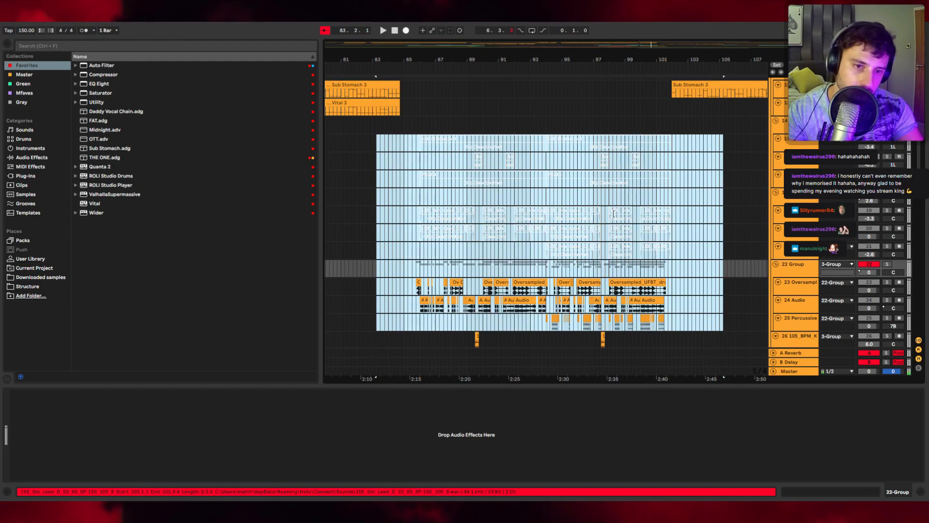
drag(401, 147, 689, 249)
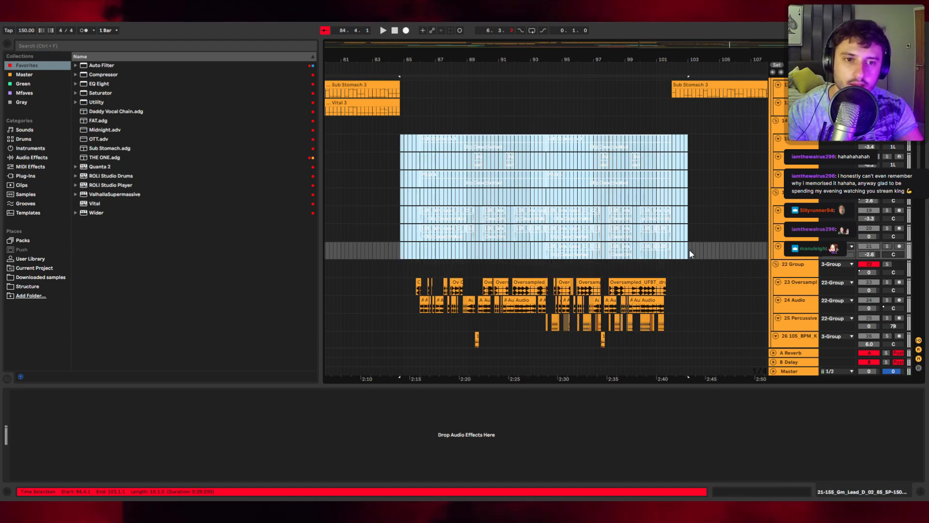
click(689, 248)
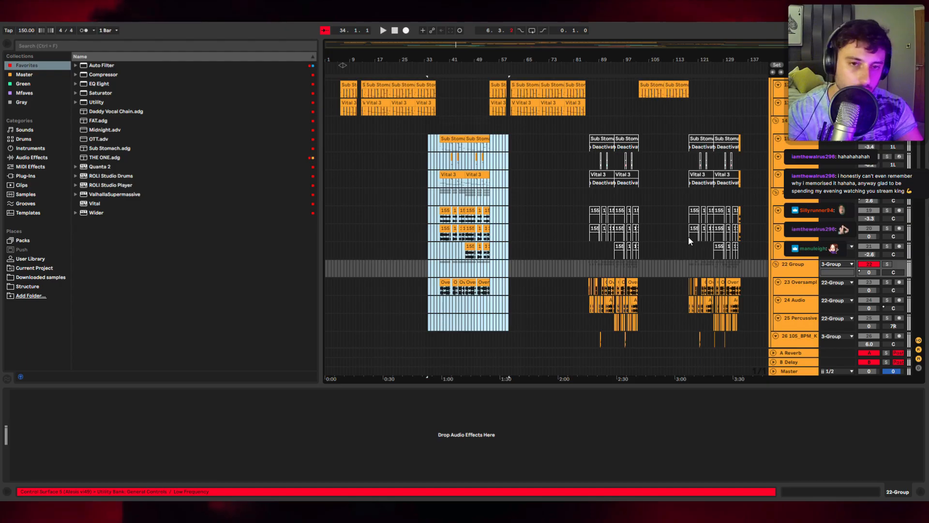
Step: Select a lead group track and the 24 Audio track to inspect their device chains
click(633, 197)
scroll(678, 228, up, 3)
scroll(667, 265, down, 3)
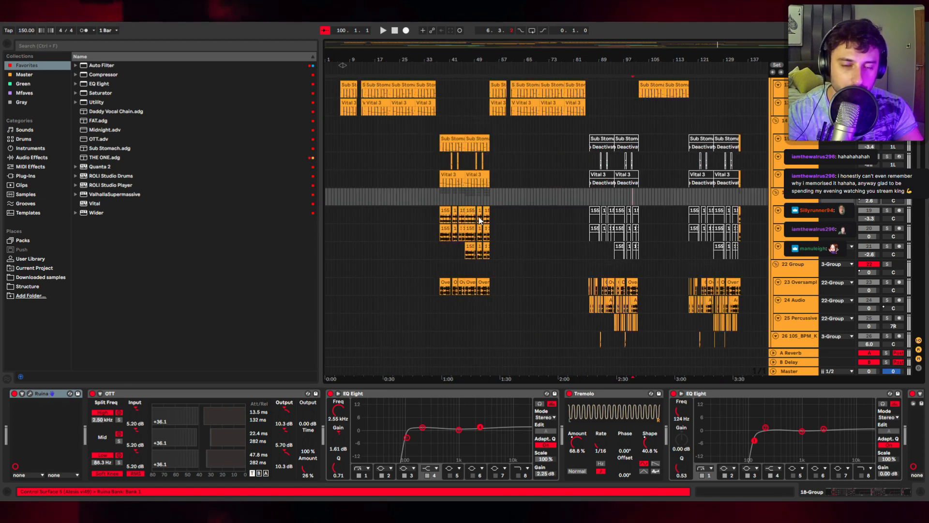
scroll(657, 282, up, 3)
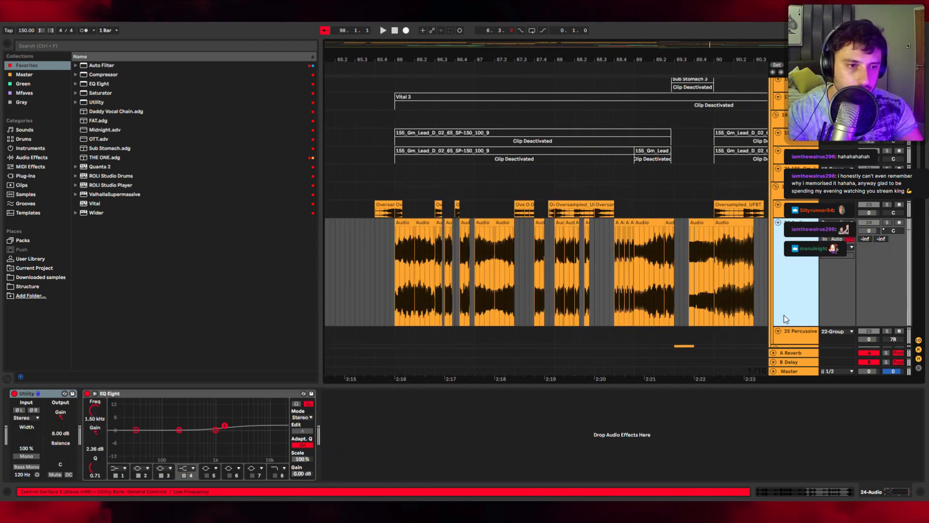
scroll(434, 199, down, 3)
click(390, 197)
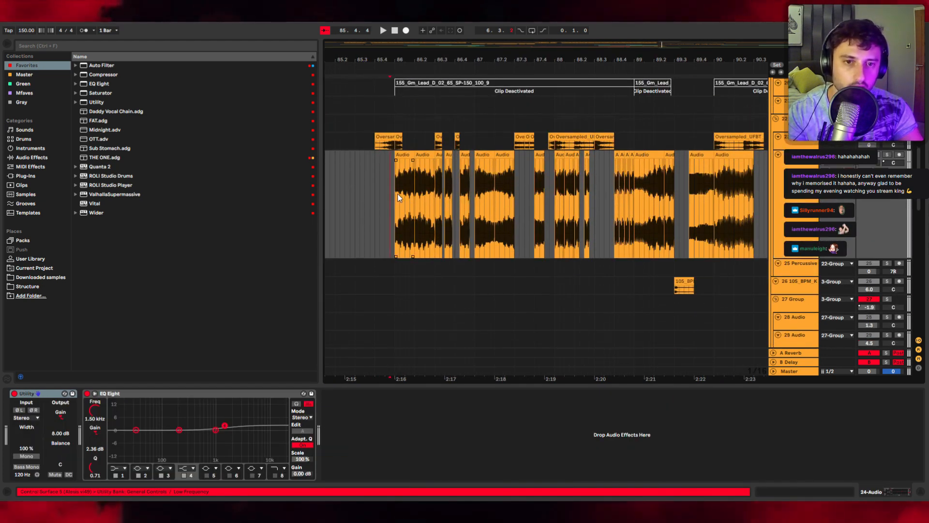
scroll(406, 197, down, 5)
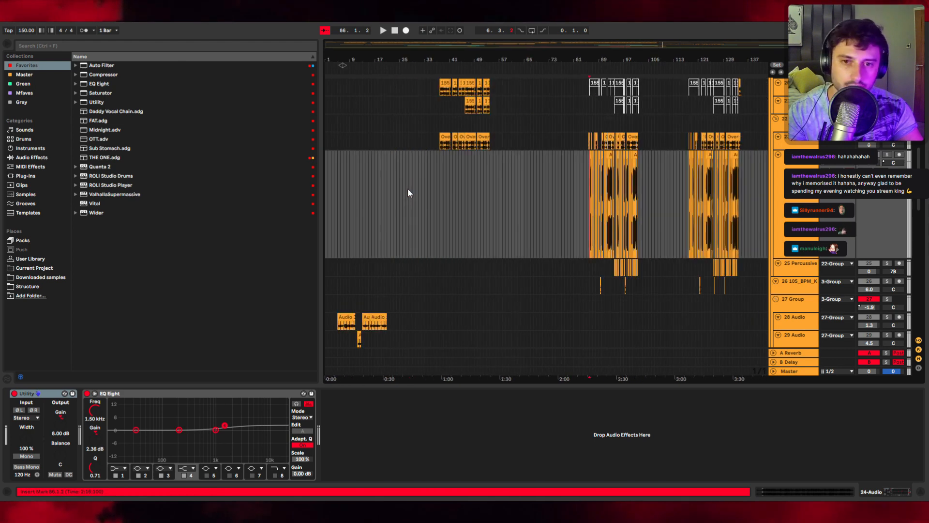
Step: Open the 24 Audio clips in clip view, including the earlier one around bar 13, and start playback
click(610, 154)
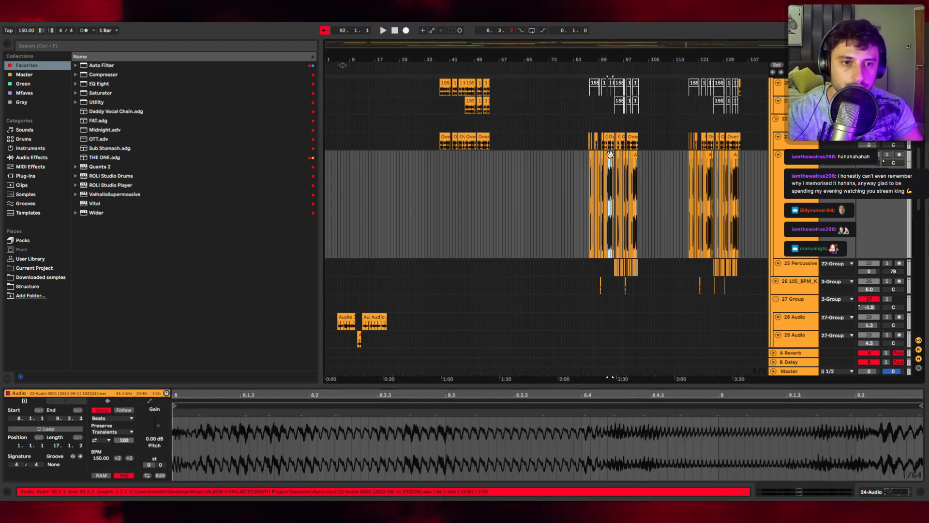
scroll(366, 186, up, 3)
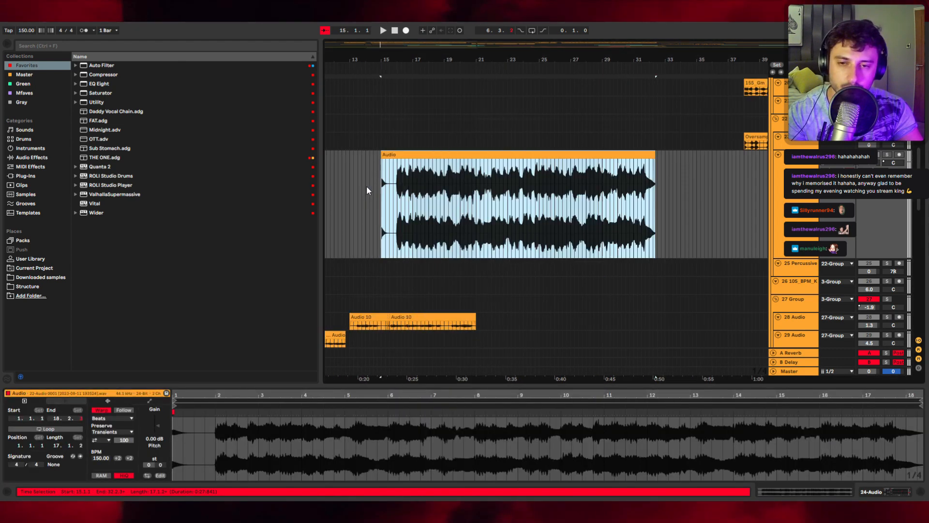
scroll(367, 185, down, 2)
click(408, 203)
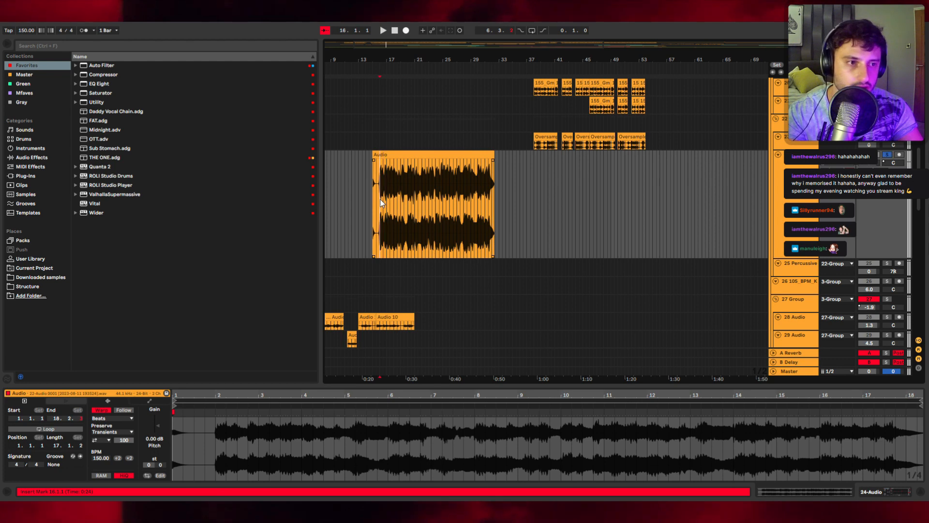
scroll(381, 203, left, 3)
key(space)
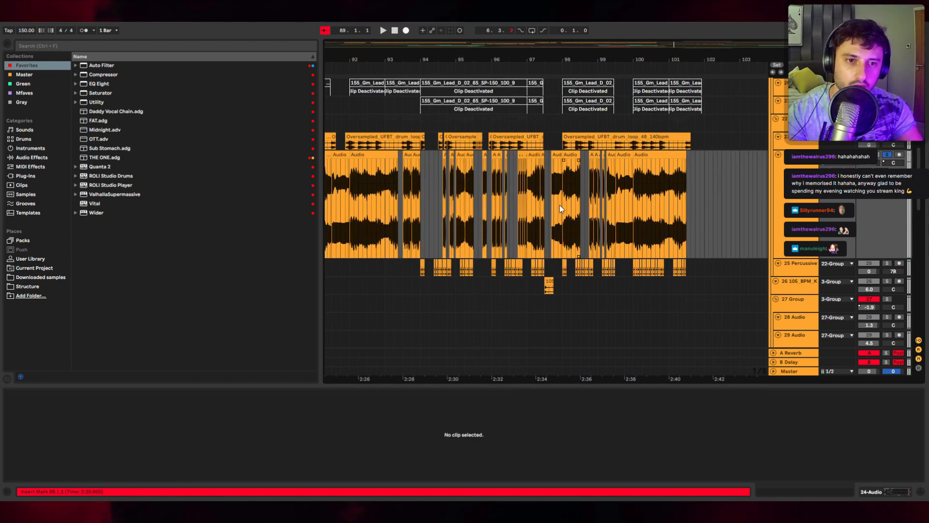
Step: Zoom into the 24 Audio chops and play the section from around bar 85
scroll(559, 205, down, 3)
scroll(418, 202, up, 6)
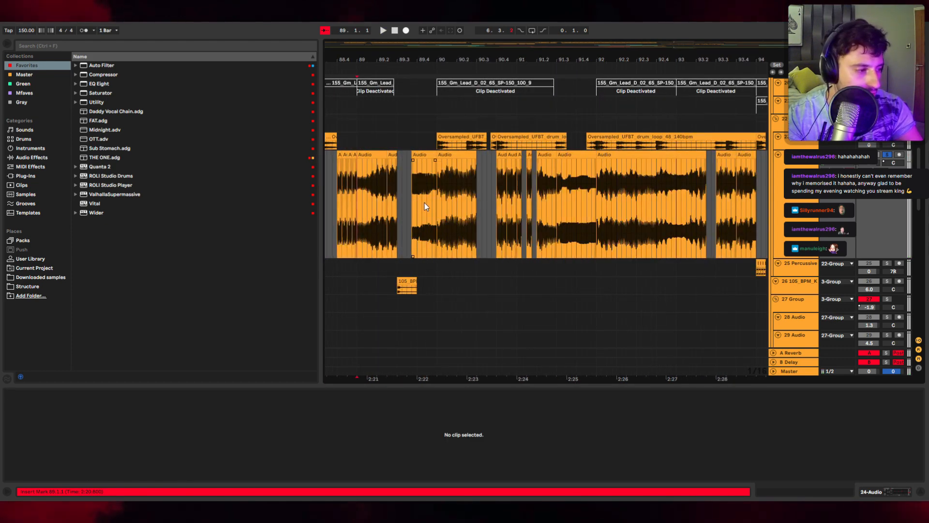
scroll(480, 211, down, 5)
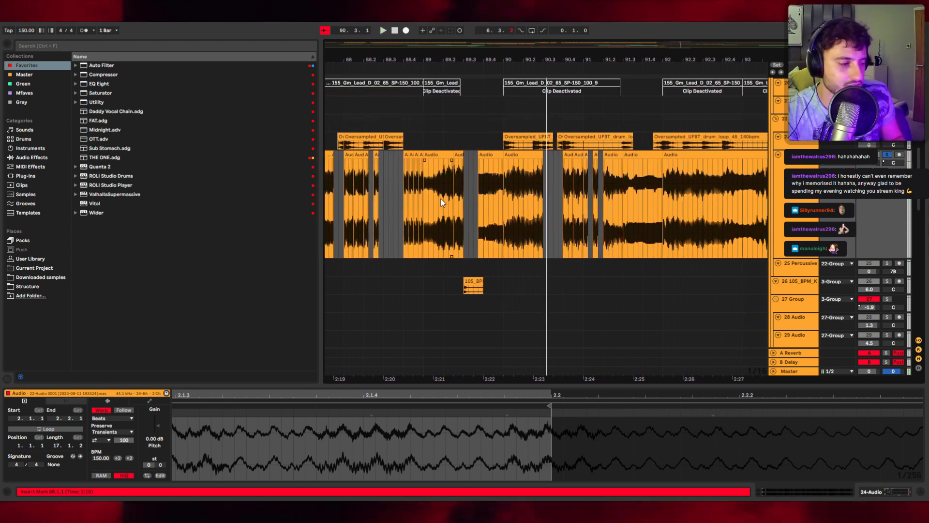
scroll(503, 144, down, 5)
click(513, 140)
key(space)
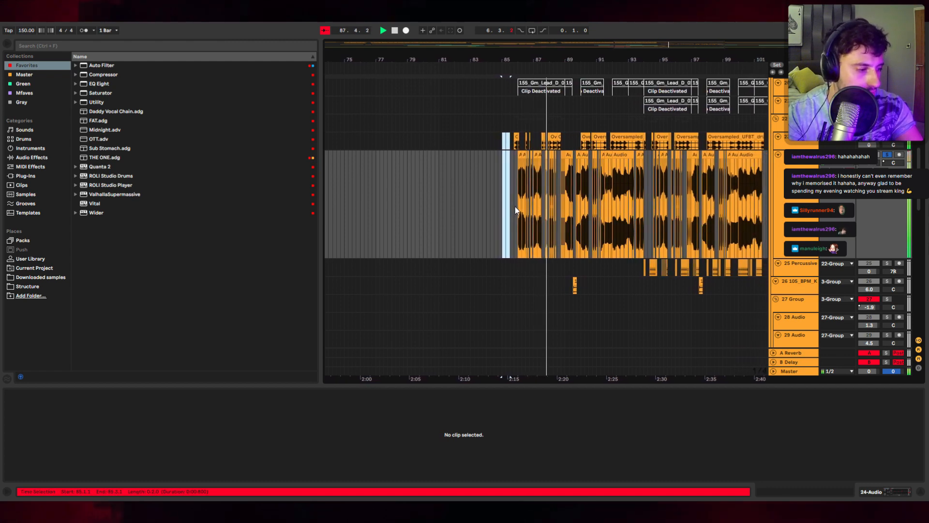
Step: Browse the chopped audio during playback and select the 105_BPM vocal fill clip
scroll(519, 156, up, 3)
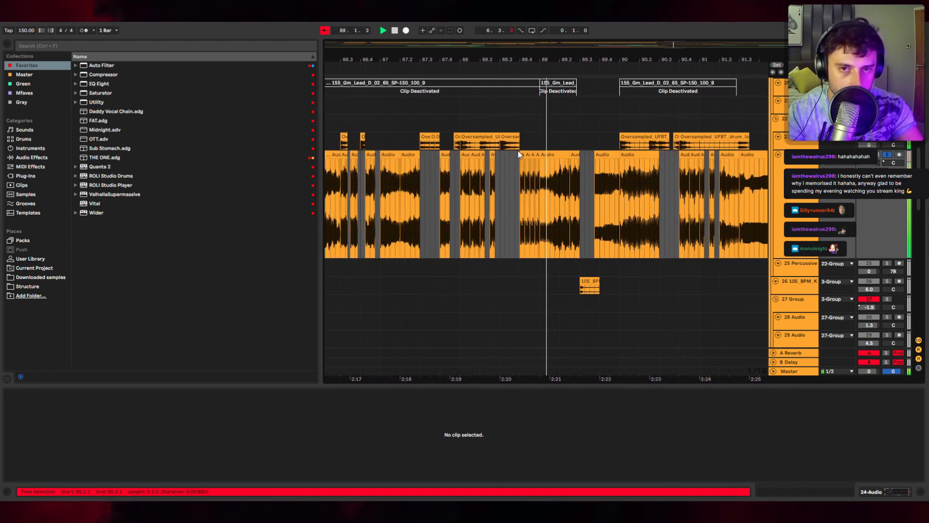
scroll(519, 152, up, 4)
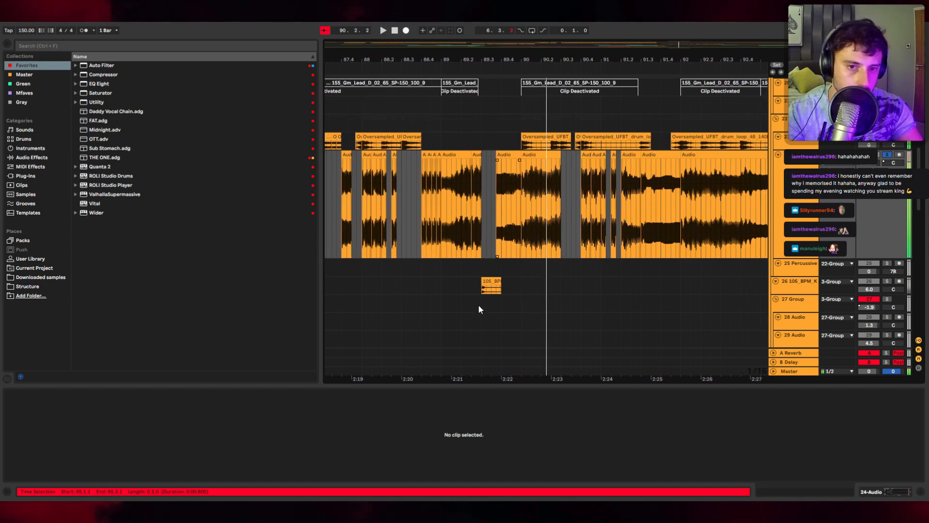
click(539, 289)
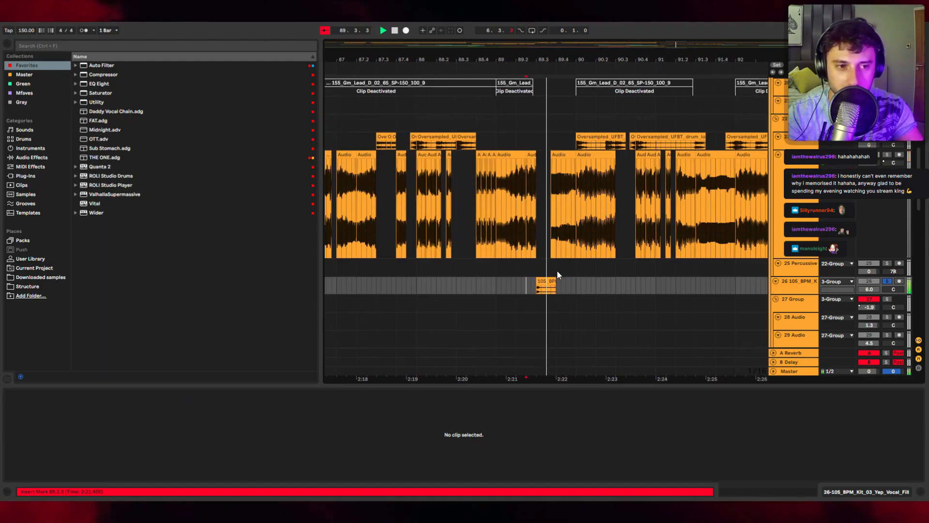
scroll(556, 271, down, 10)
scroll(639, 182, up, 3)
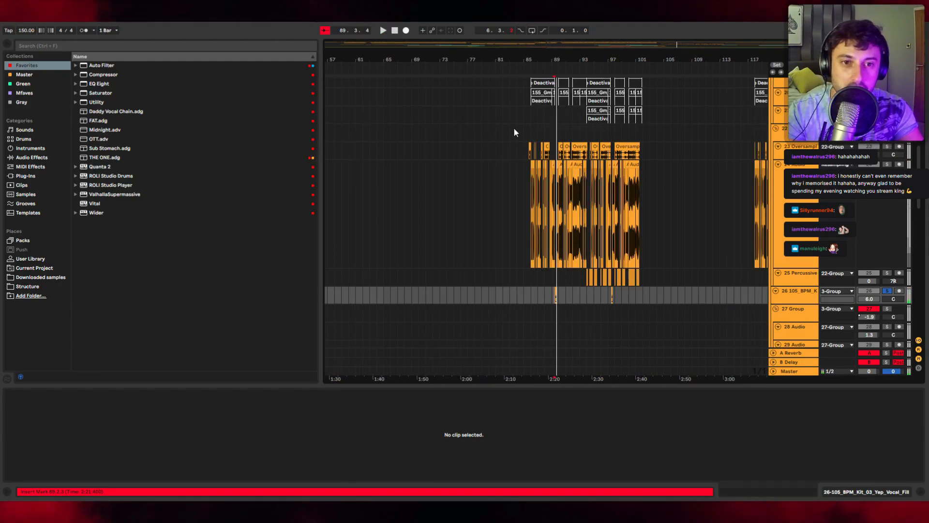
Step: Select the lead clips across four tracks around bars 85 to 101 and play back from bar 85
drag(550, 123, 705, 340)
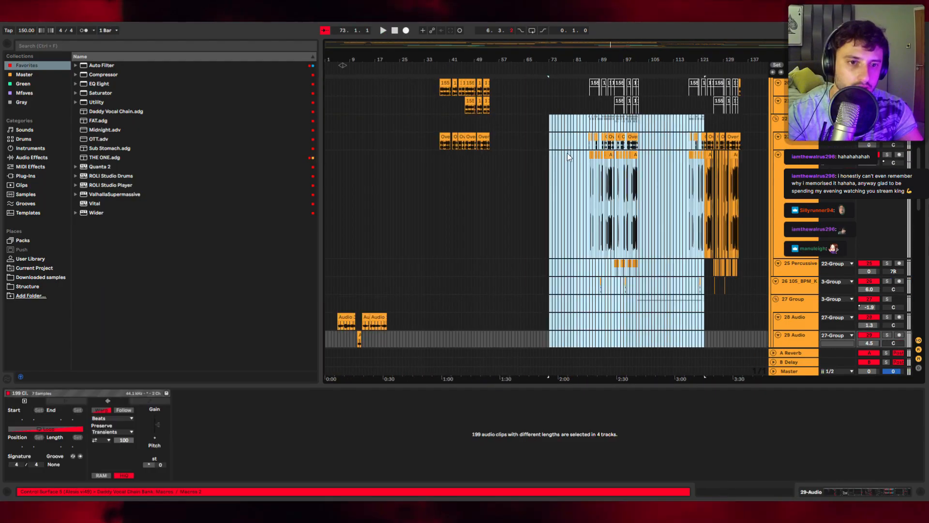
drag(568, 141, 680, 289)
scroll(631, 277, up, 2)
scroll(632, 277, up, 2)
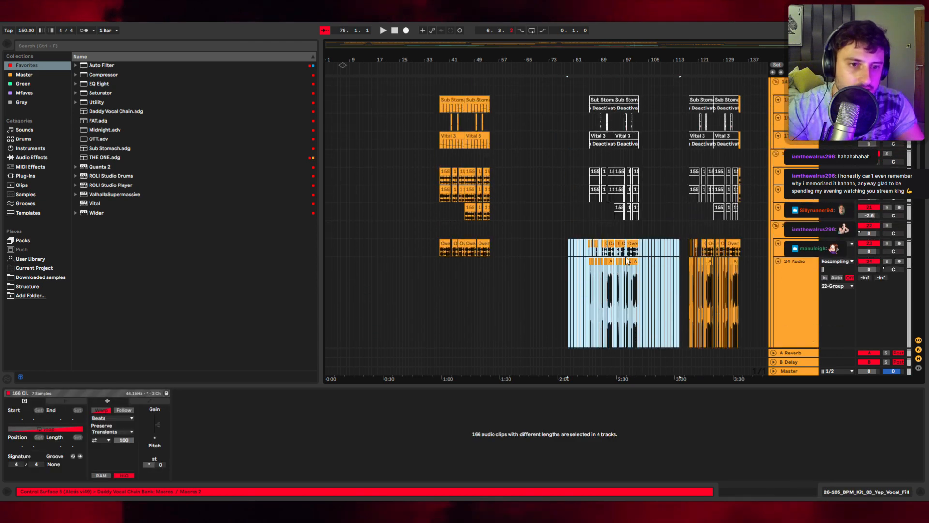
click(585, 231)
key(space)
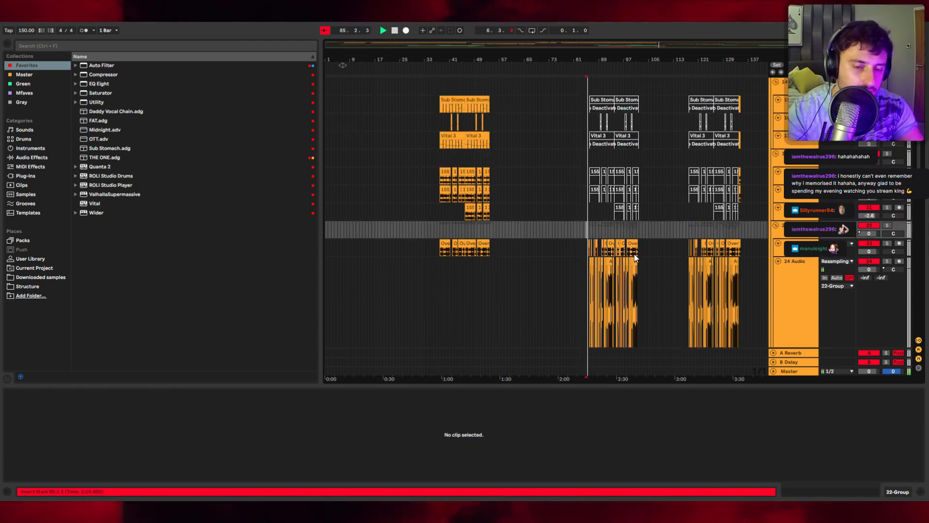
Step: Stop playback and select the DEATH (Feat. Nik Yato) reference clip
scroll(585, 234, up, 5)
scroll(638, 254, down, 3)
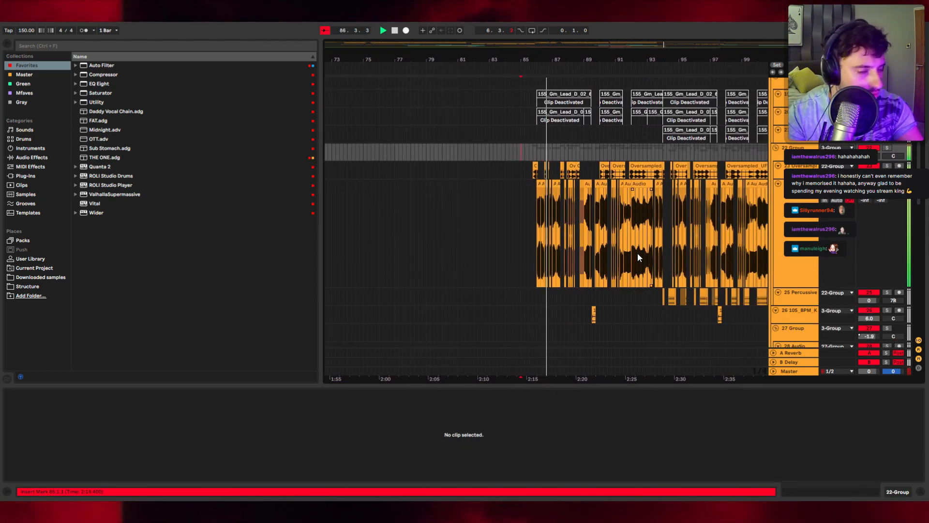
scroll(635, 255, down, 10)
key(space)
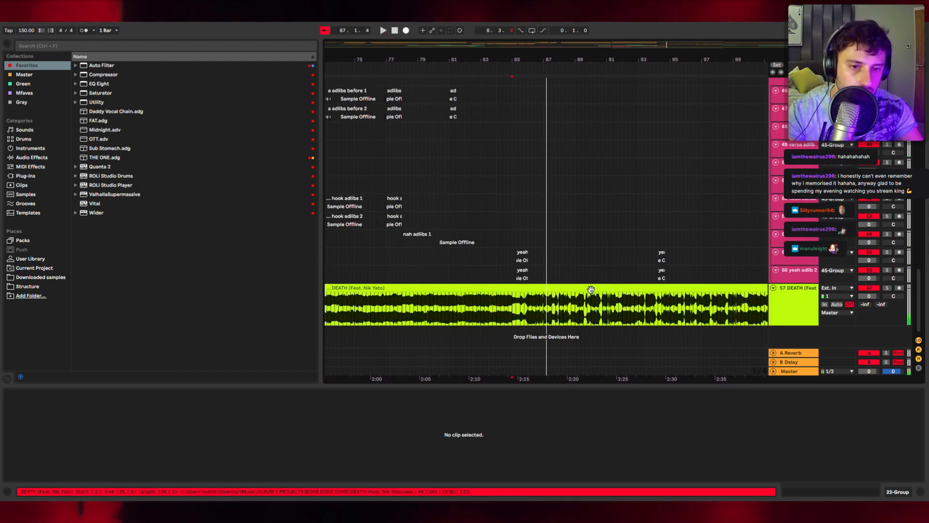
click(592, 288)
key(0)
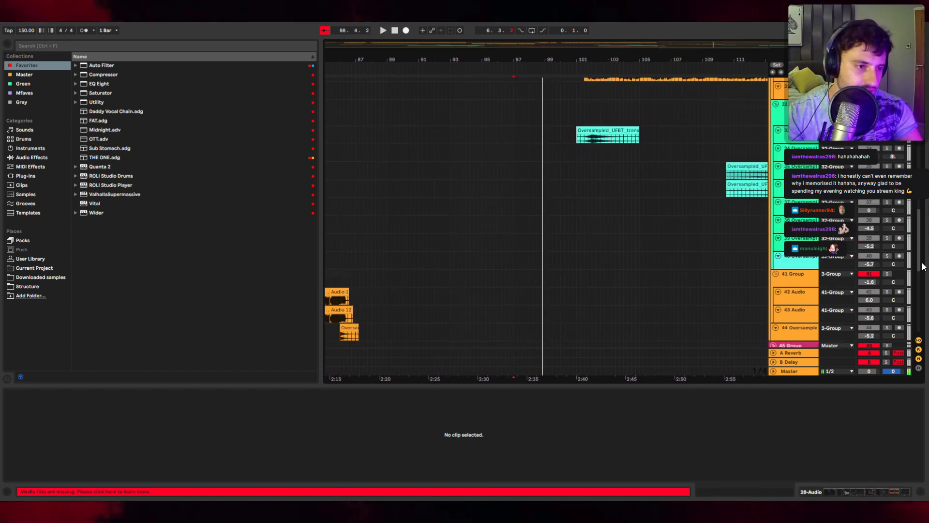
Step: Select the vedas british-phone clip region around bars 99 to 103 on track 2 and audition it
scroll(918, 258, up, 15)
click(620, 103)
shift+click(550, 103)
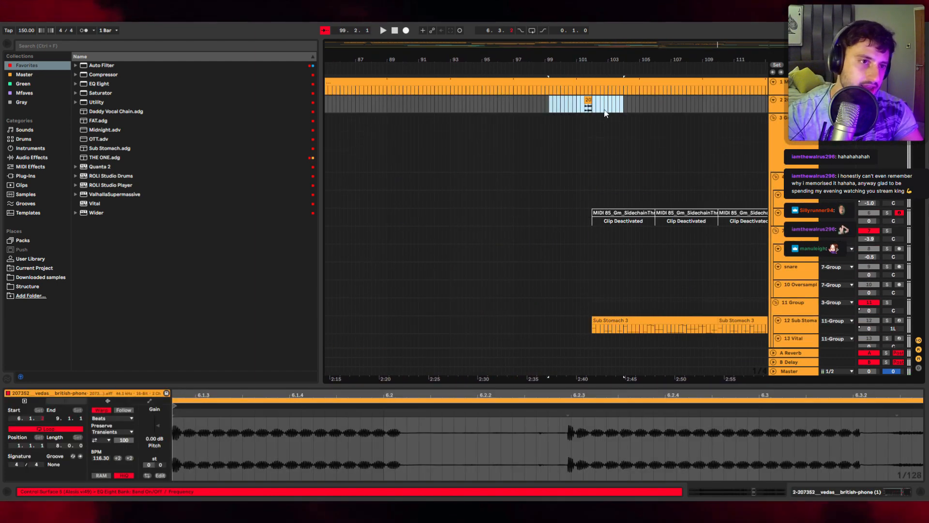
scroll(641, 173, down, 3)
scroll(642, 179, down, 2)
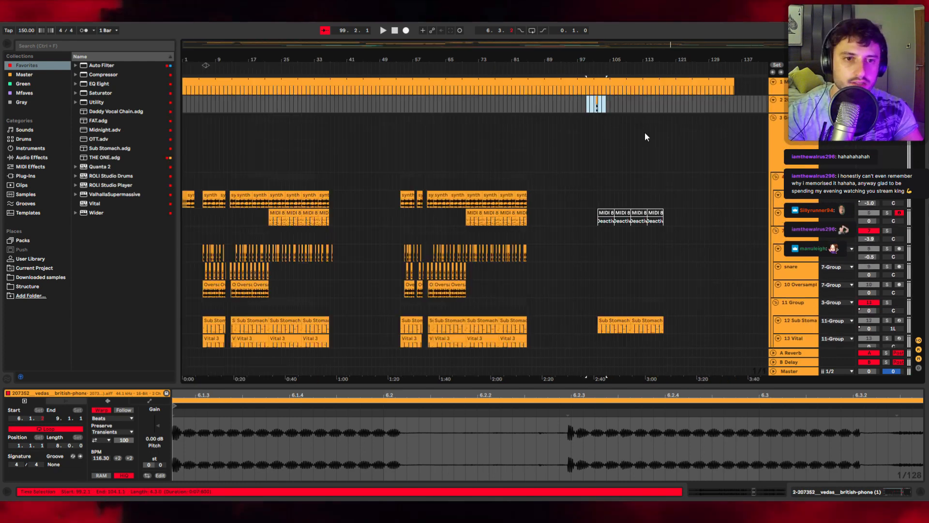
click(564, 104)
click(596, 110)
scroll(596, 109, up, 5)
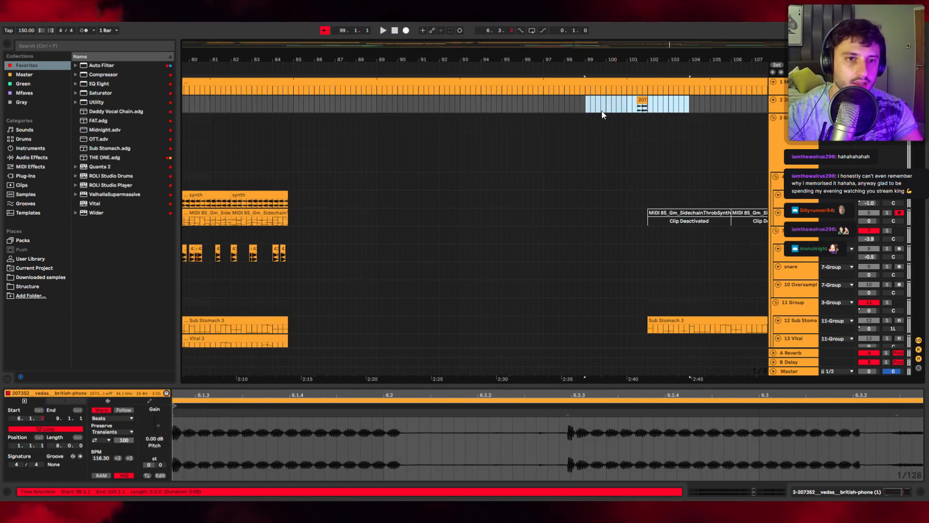
click(626, 108)
key(space)
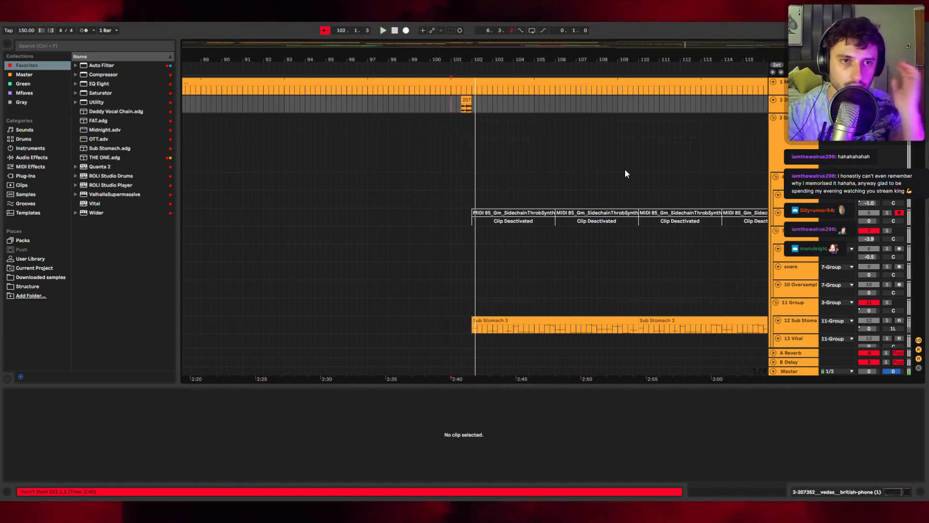
key(space)
Step: Scroll down to the lead chops and Audio 4 track and play from around bar 102
scroll(495, 172, down, 5)
scroll(490, 176, down, 8)
key(space)
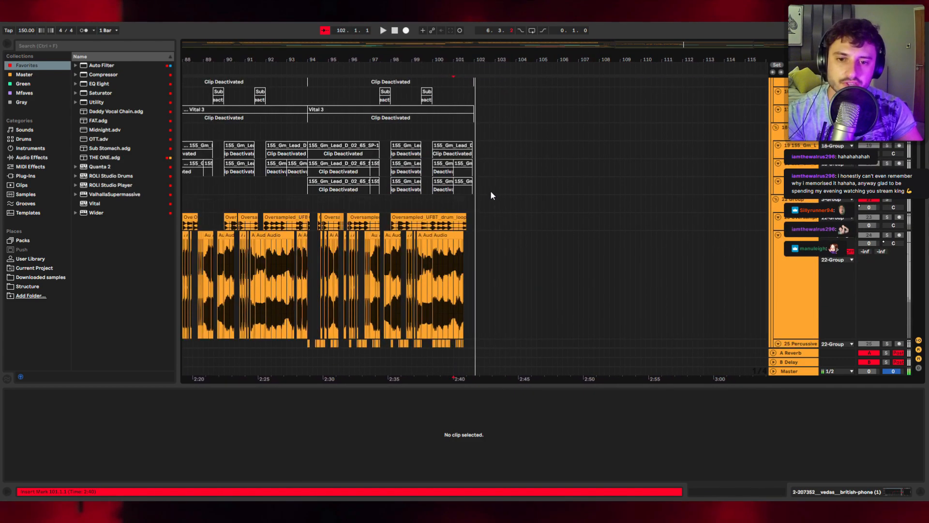
scroll(492, 196, up, 4)
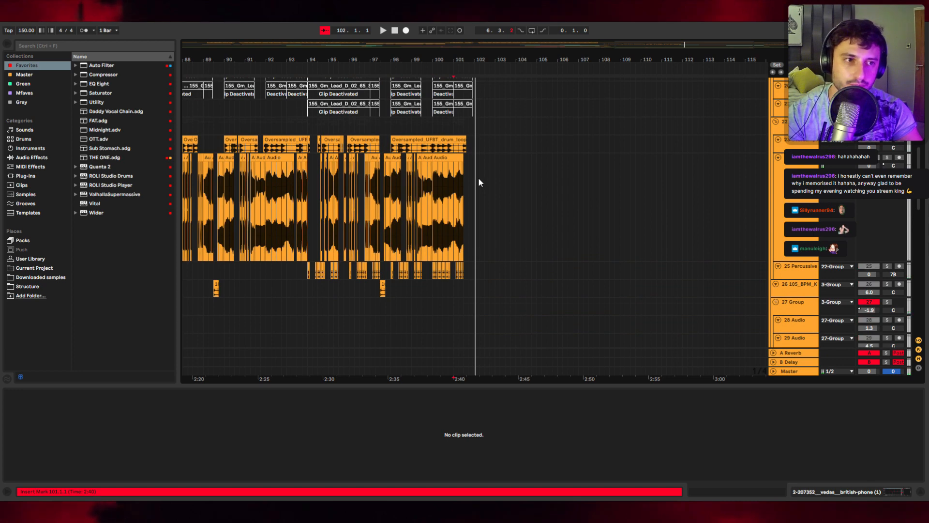
scroll(476, 184, down, 5)
click(486, 230)
click(486, 236)
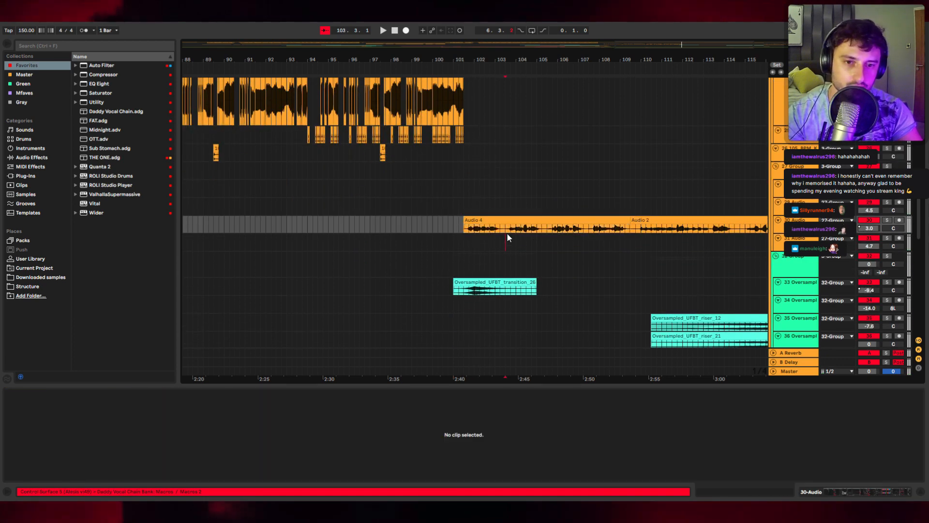
Step: Select the DEATH (Feat. Nik Yato) reference clip and the Audio 4 vocal clip, playing around bar 103
scroll(464, 230, down, 10)
click(470, 315)
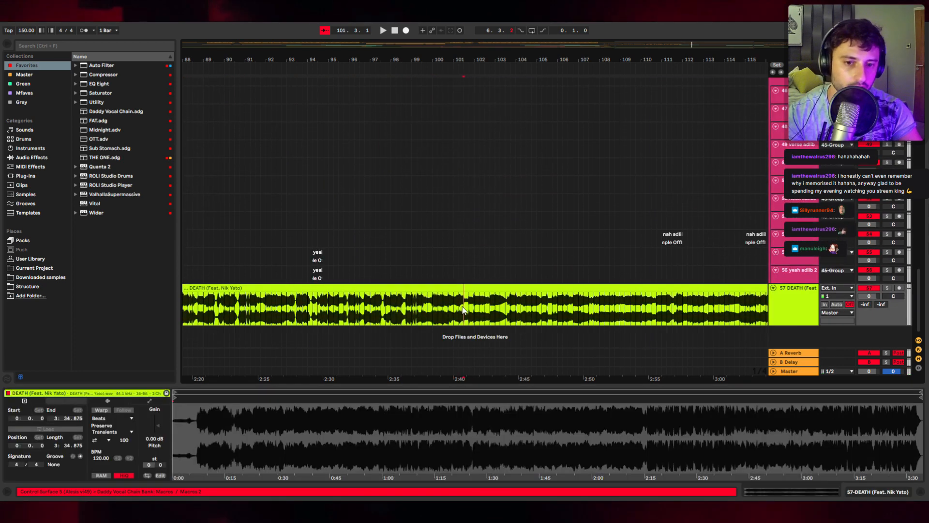
scroll(466, 292, up, 5)
key(space)
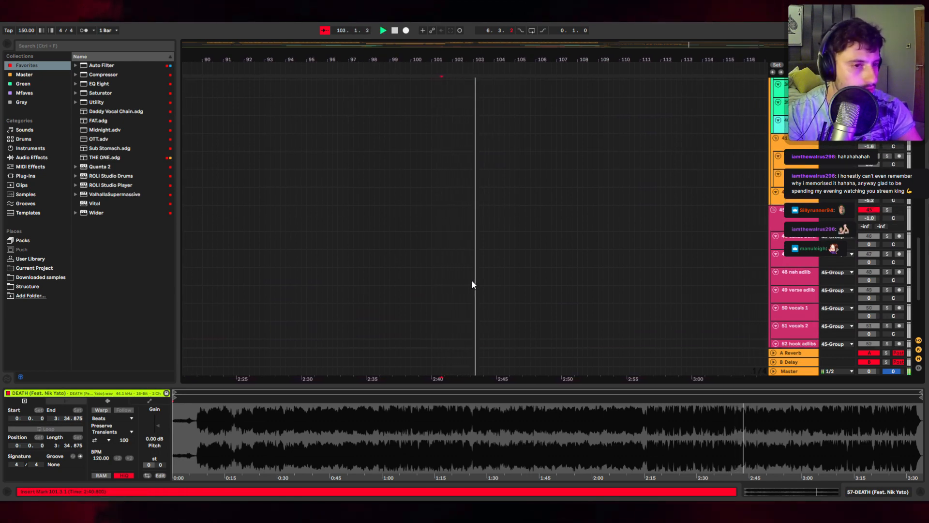
scroll(488, 278, up, 10)
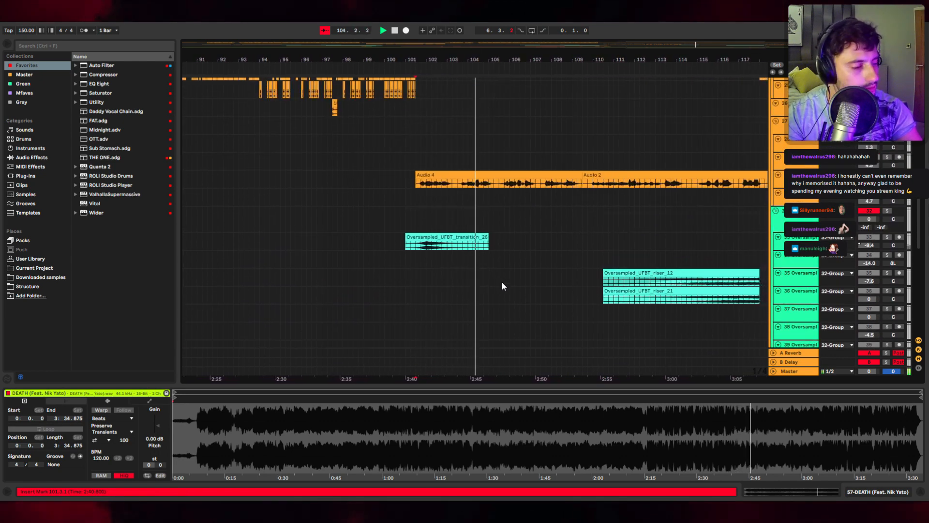
click(395, 189)
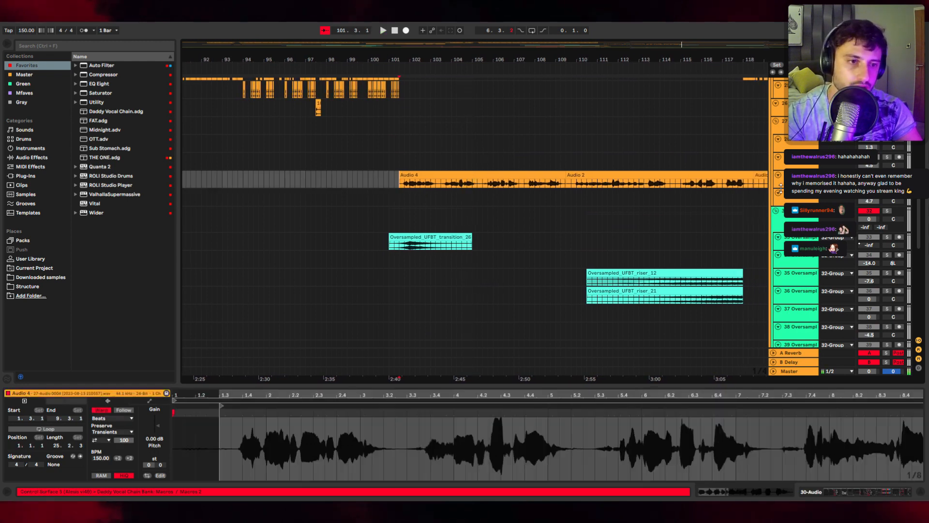
Step: Scroll down to the DEATH (Feat. Nik Yato) reference track and play it from around bar 107
click(840, 491)
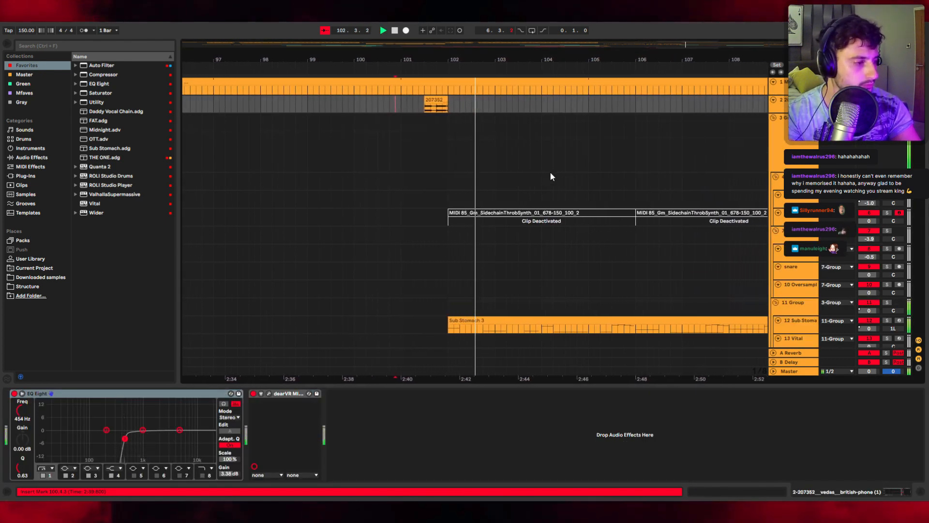
scroll(528, 203, down, 10)
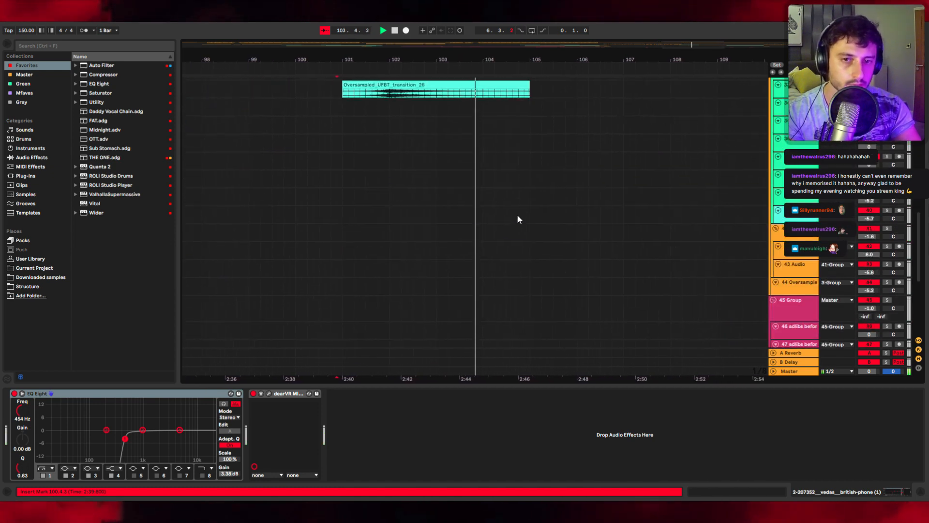
key(w)
scroll(610, 225, down, 7)
key(space)
click(639, 314)
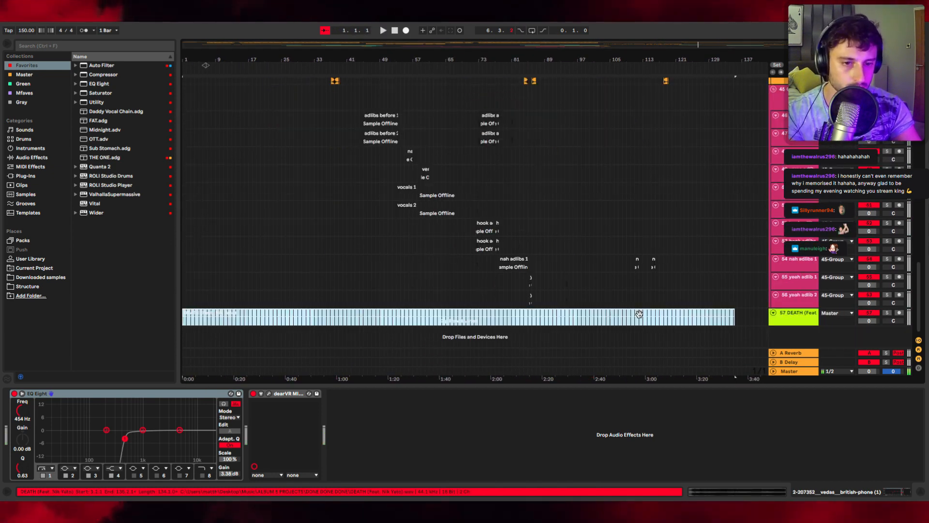
click(628, 318)
key(space)
Step: Scroll through the arrangement's tracks and place the insert marker on the DEATH reference clip around bar 50
scroll(684, 254, up, 3)
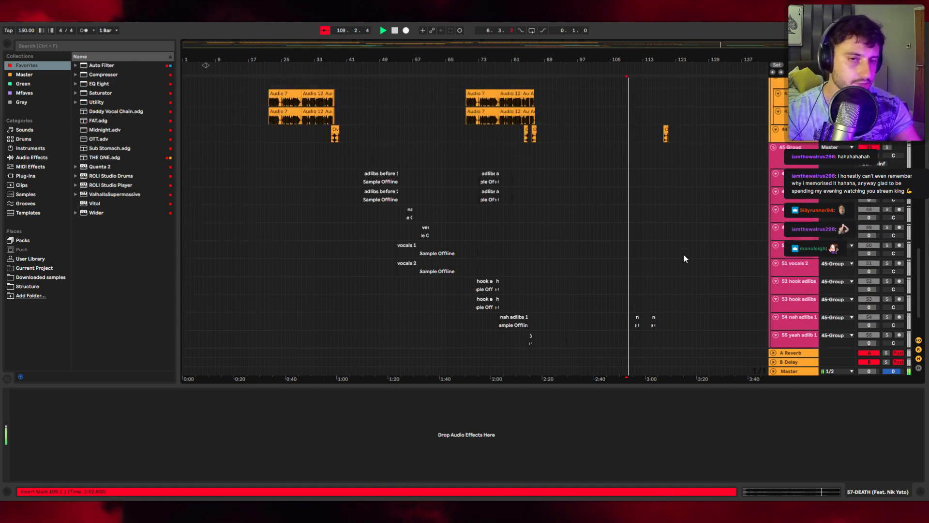
scroll(684, 255, up, 14)
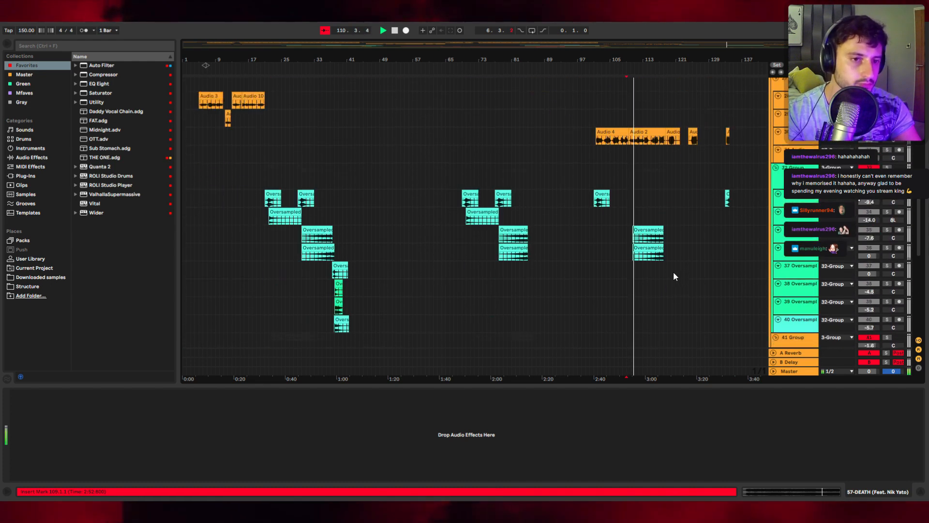
scroll(673, 274, down, 12)
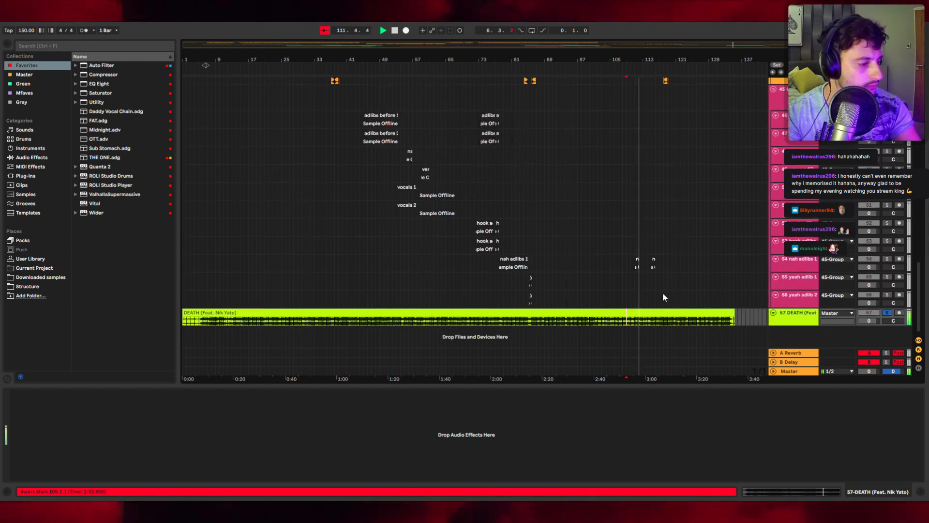
click(392, 320)
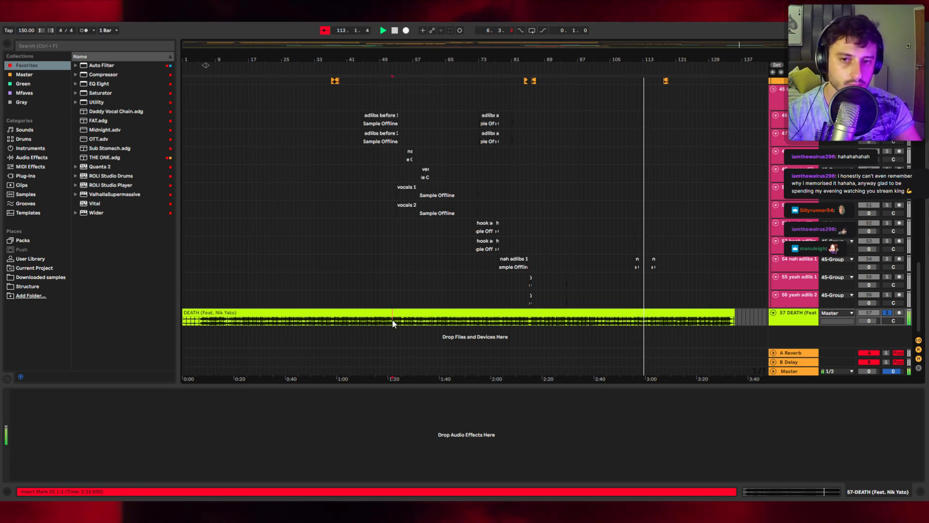
Step: Select the percussive hi-hat clips around bar 126 and audition them
scroll(710, 250, up, 7)
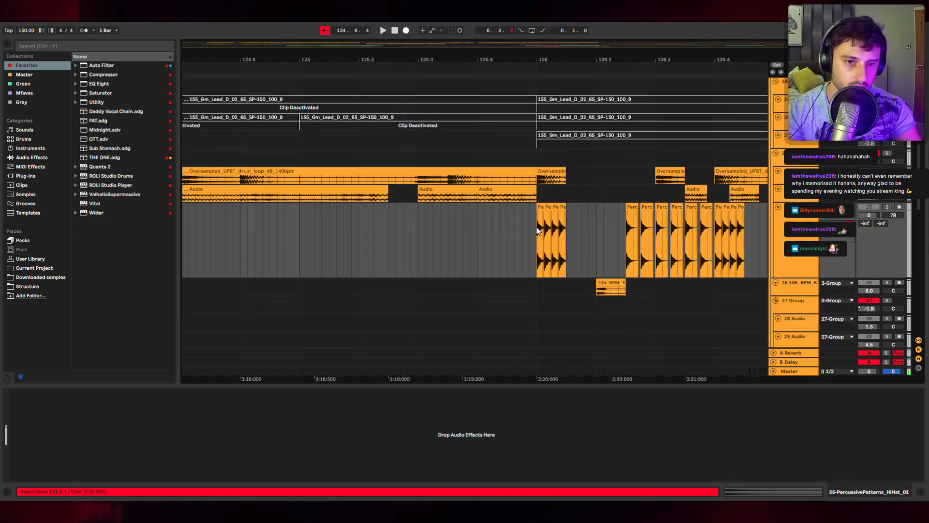
scroll(544, 228, up, 4)
click(513, 231)
key(s)
key(space)
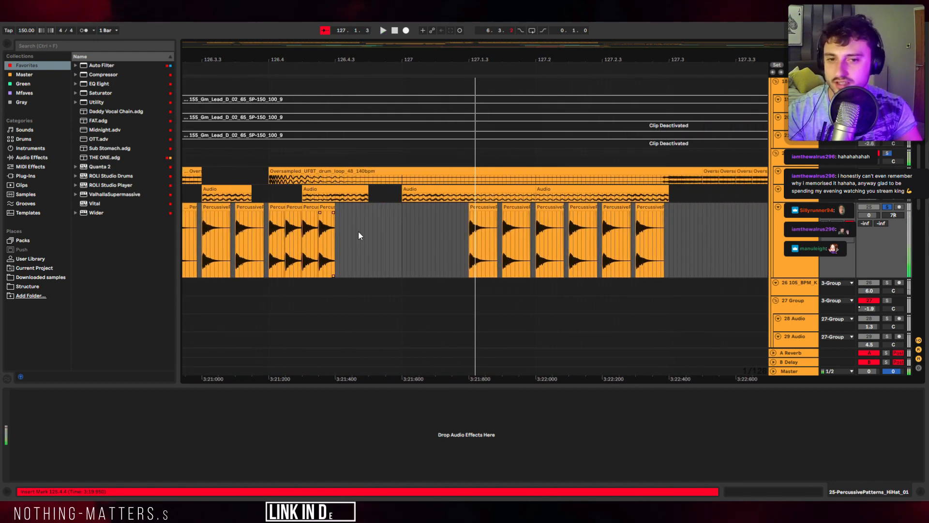
scroll(434, 242, down, 2)
scroll(452, 244, up, 6)
scroll(459, 245, down, 6)
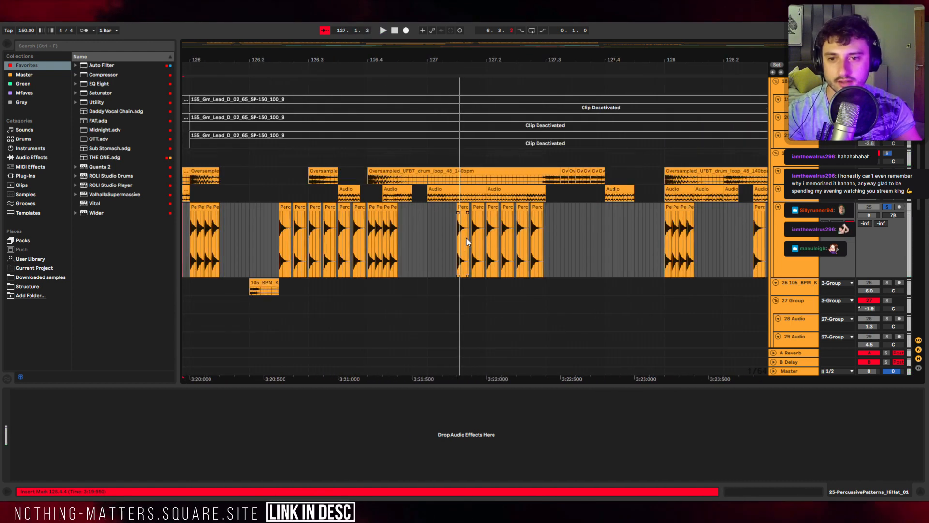
Step: Open the Structure places folder and expand its Percussive Patterns - DONE sample folder
click(29, 286)
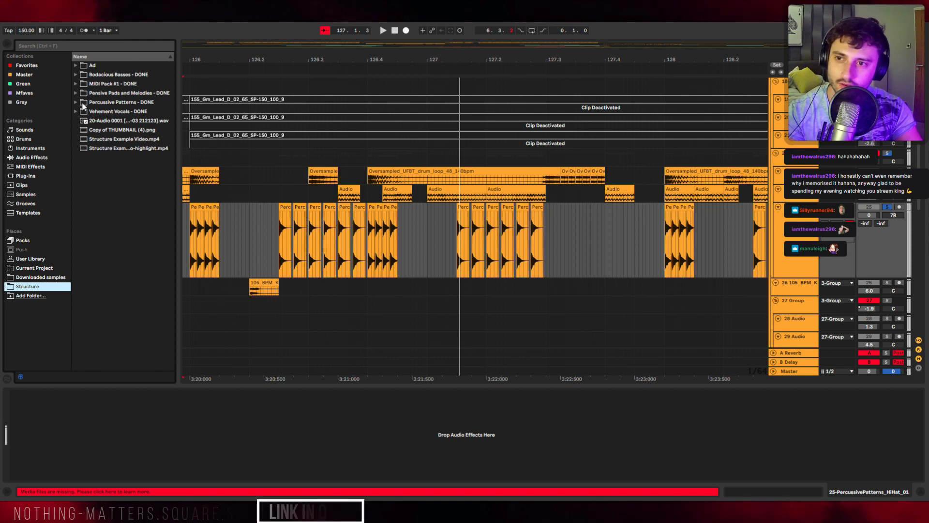
click(76, 103)
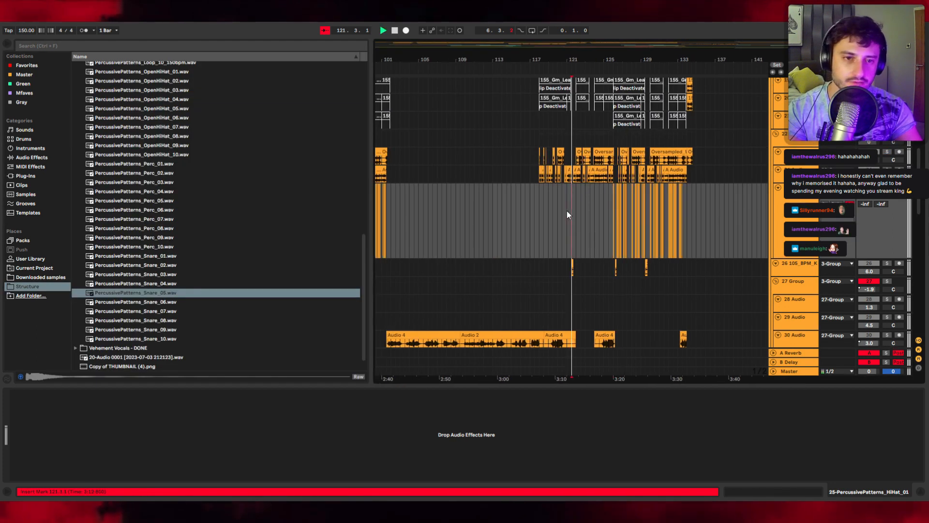